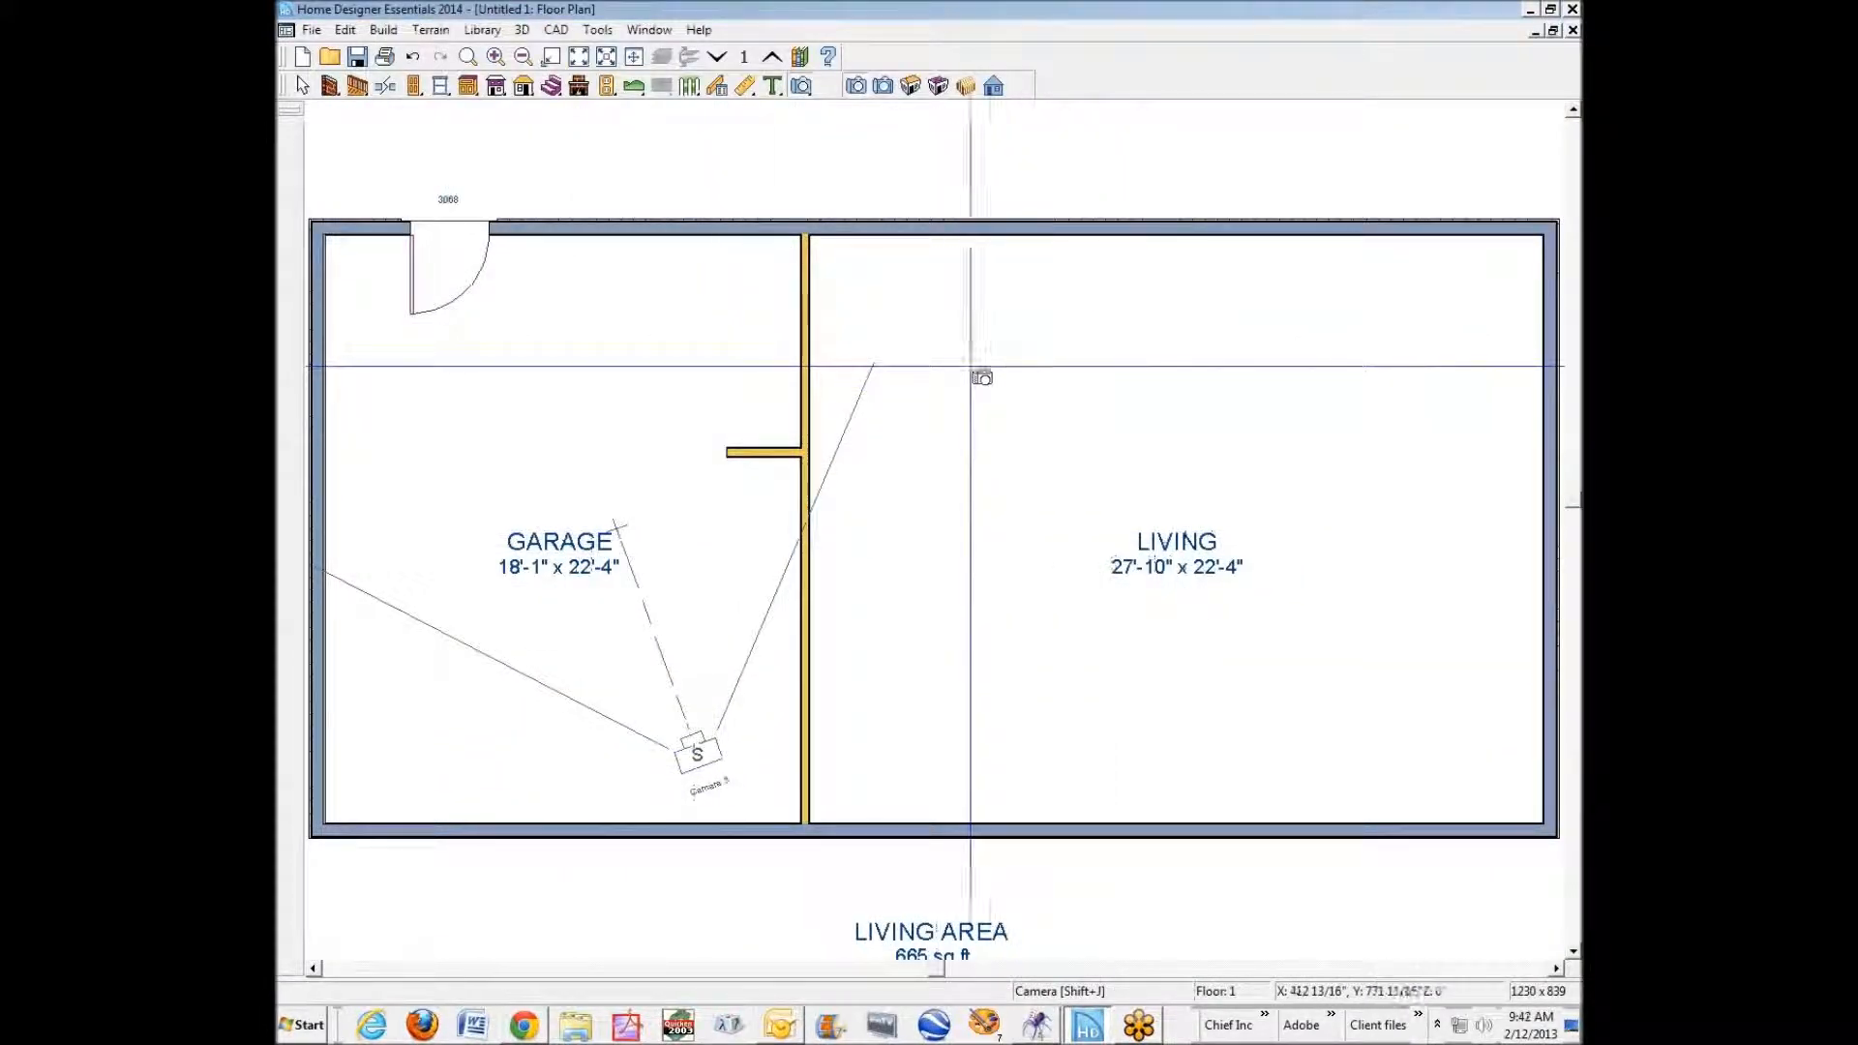
- Reset the garage's stem wall top, floor and stem-wall-top-to-ceiling height to their defaults in its room specification
key(ctrl+Tab)
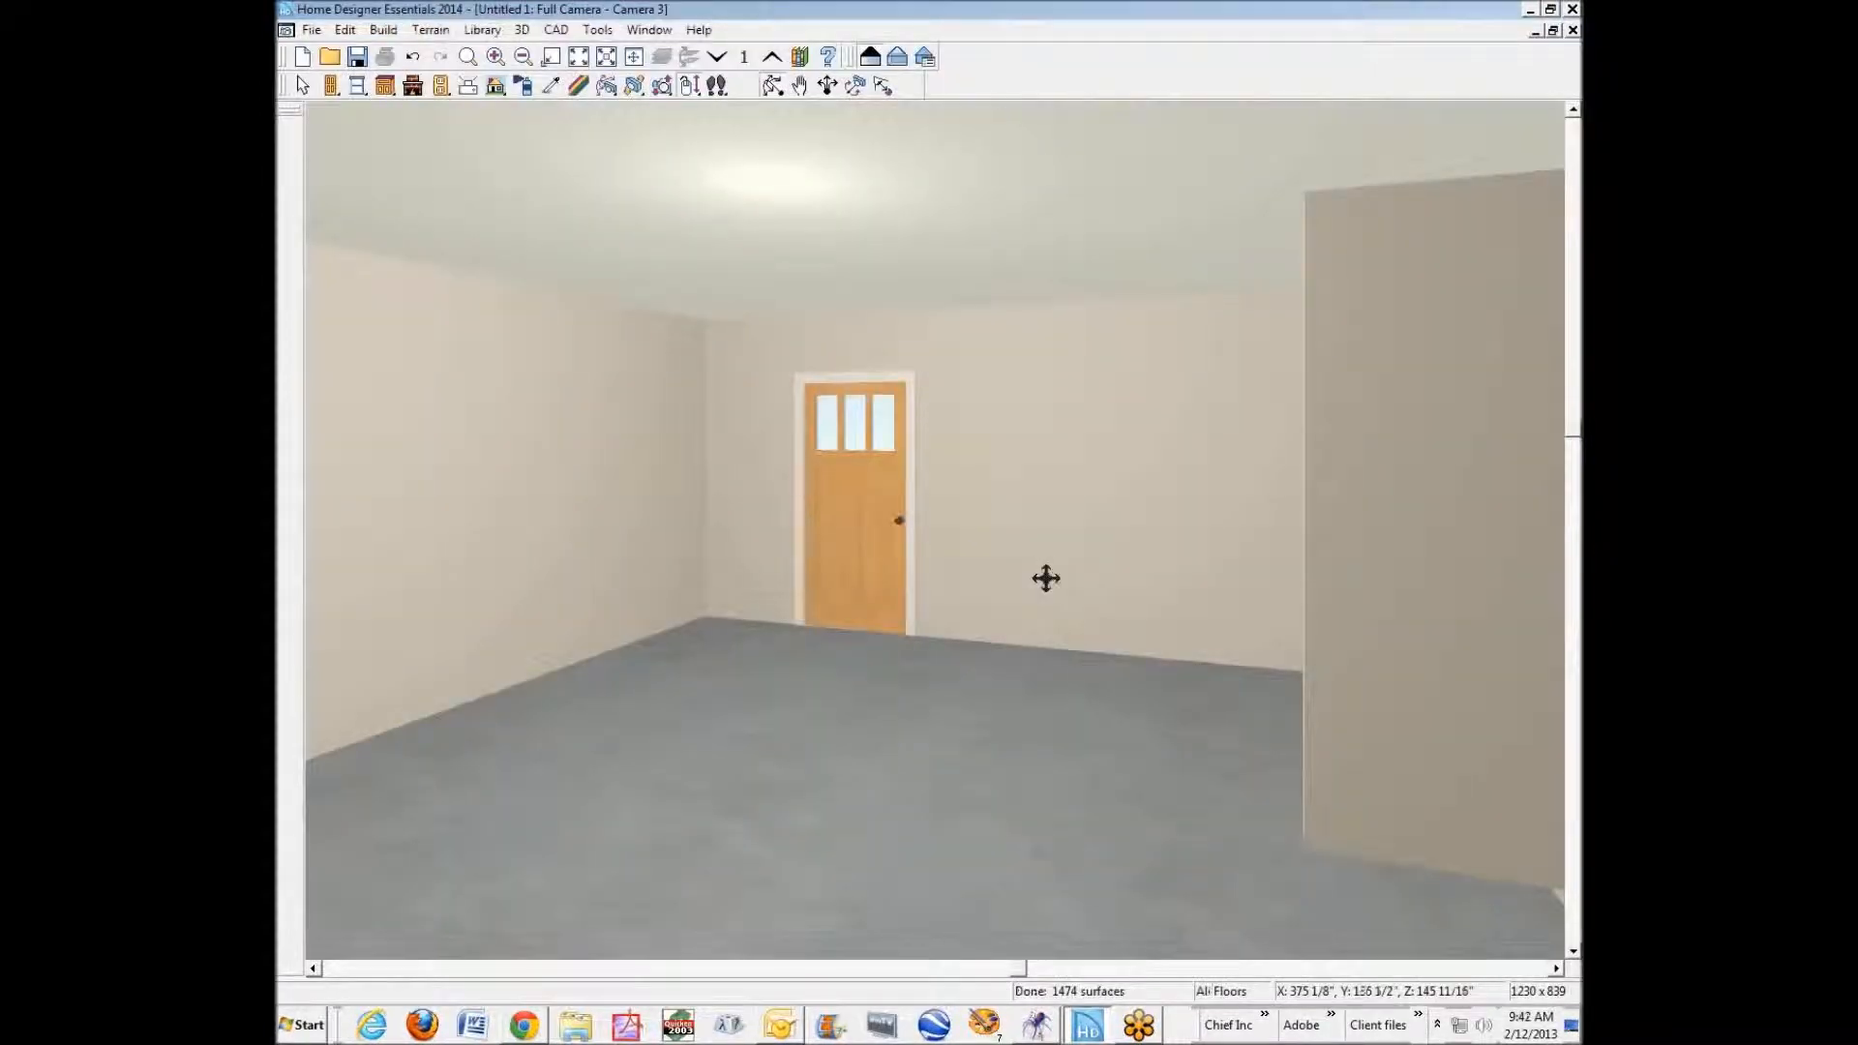
right_click(570, 435)
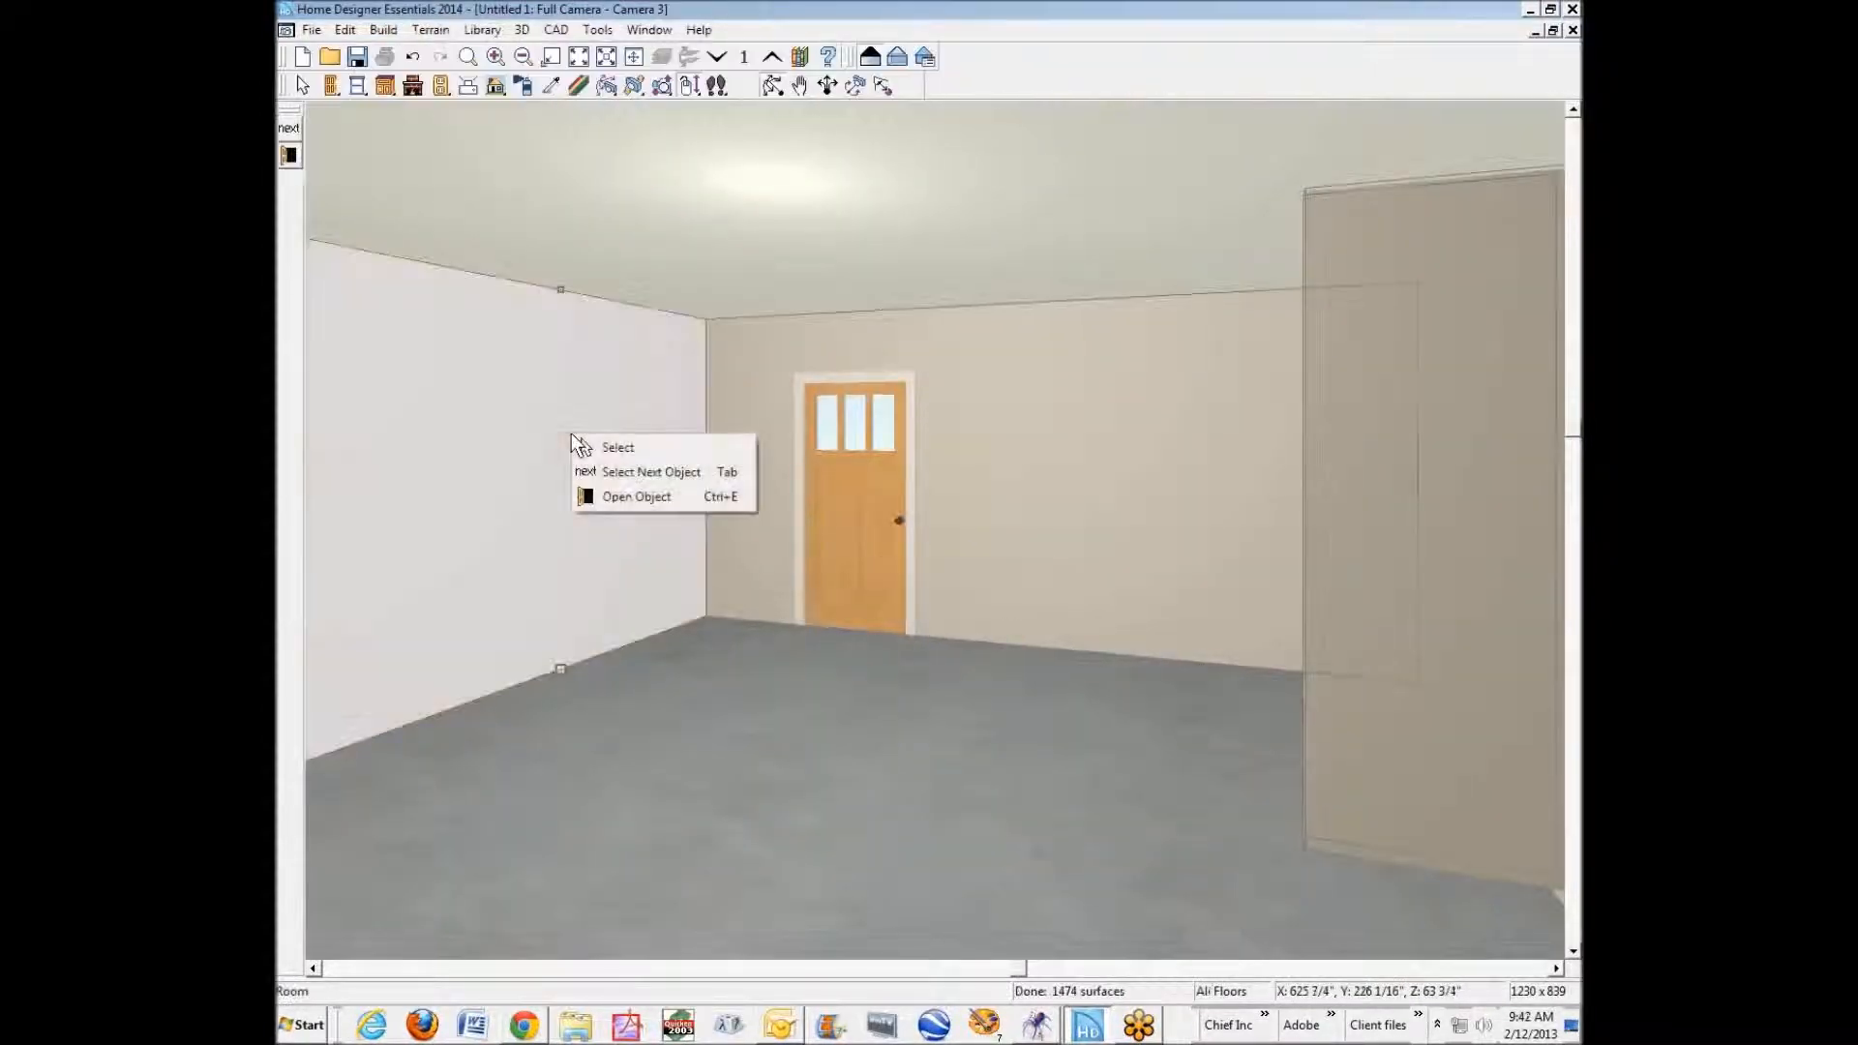
click(635, 497)
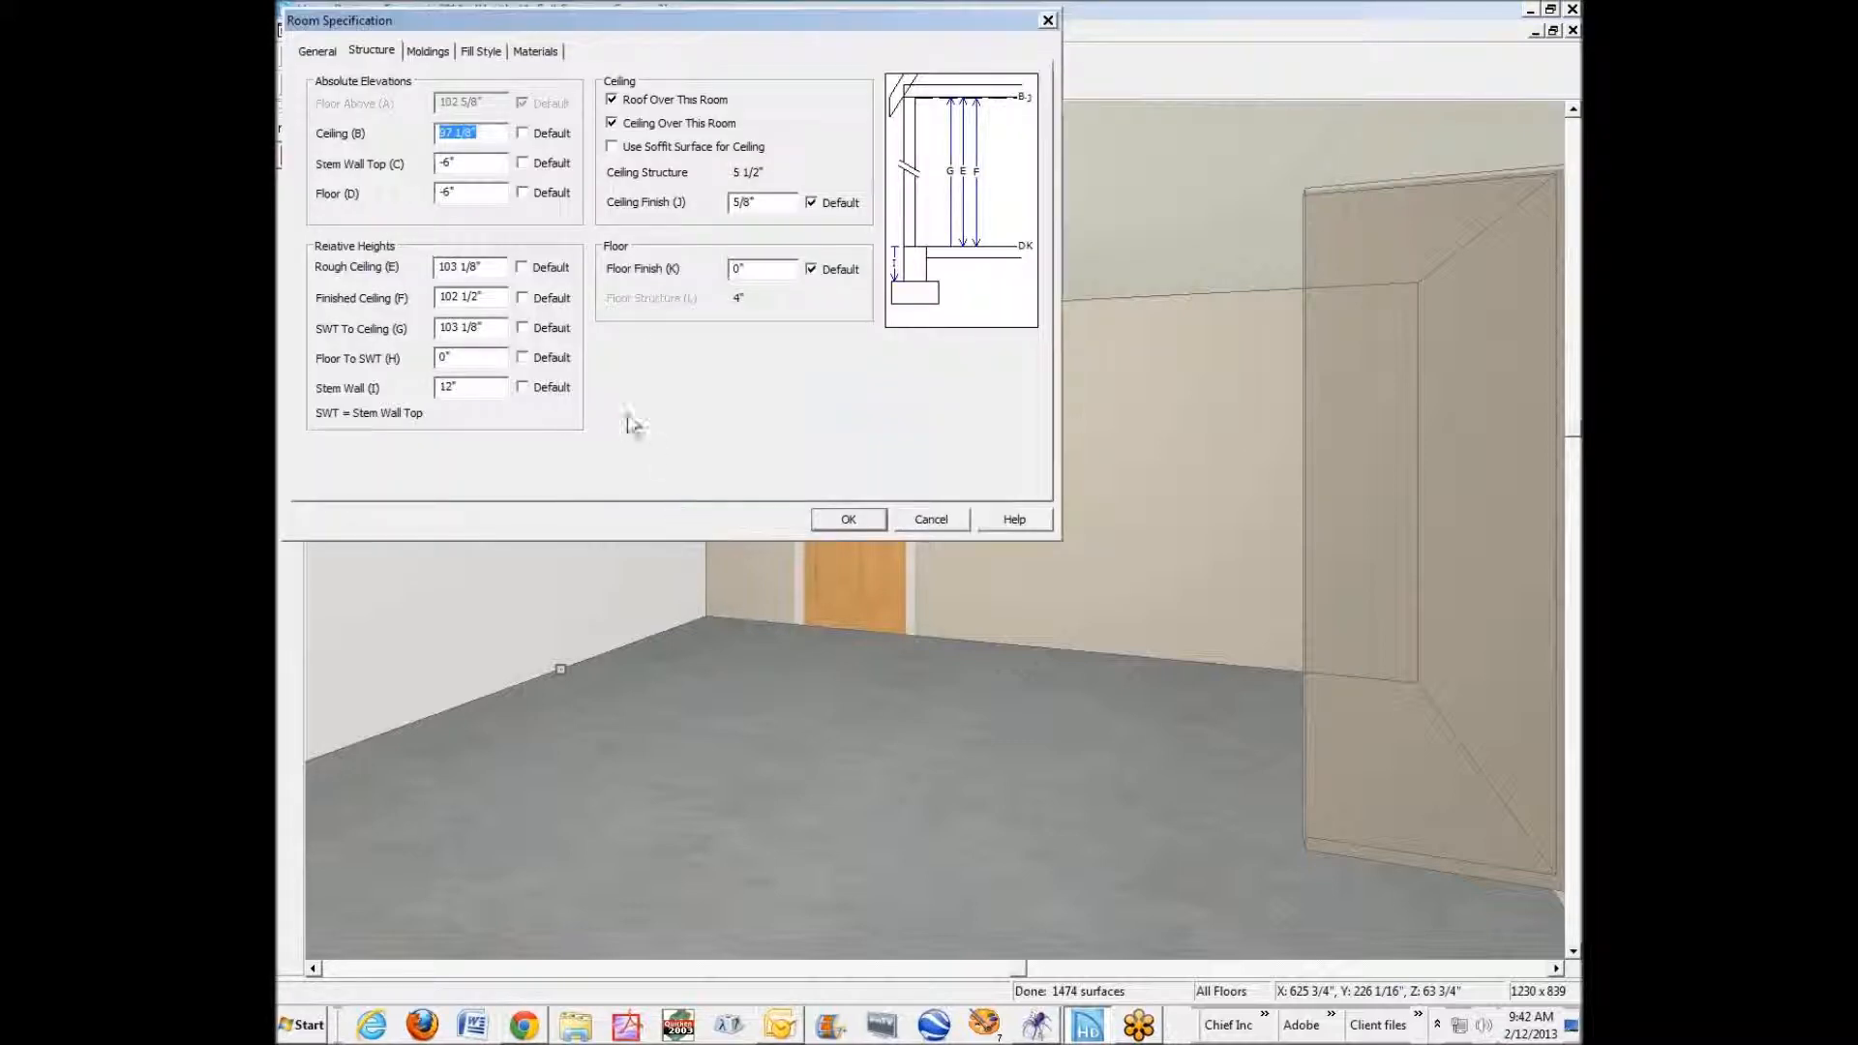
click(544, 167)
click(521, 194)
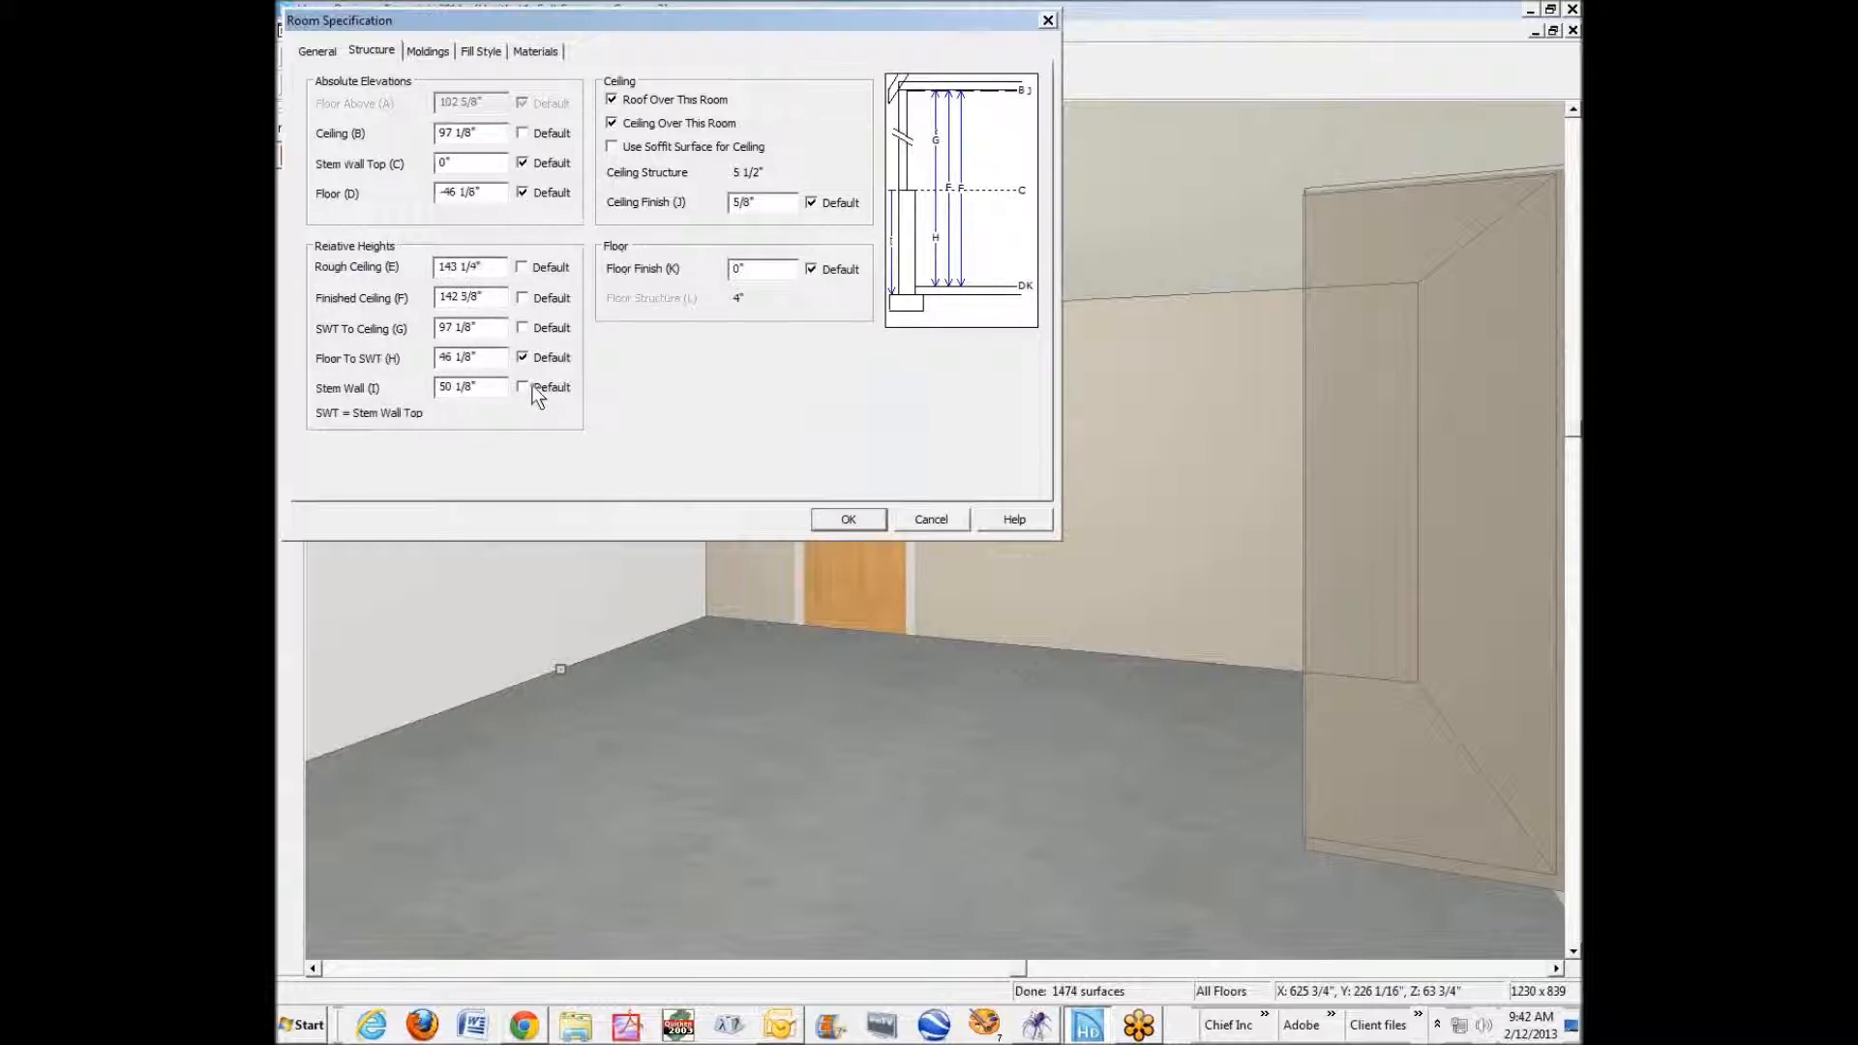
click(523, 327)
click(843, 520)
key(Escape)
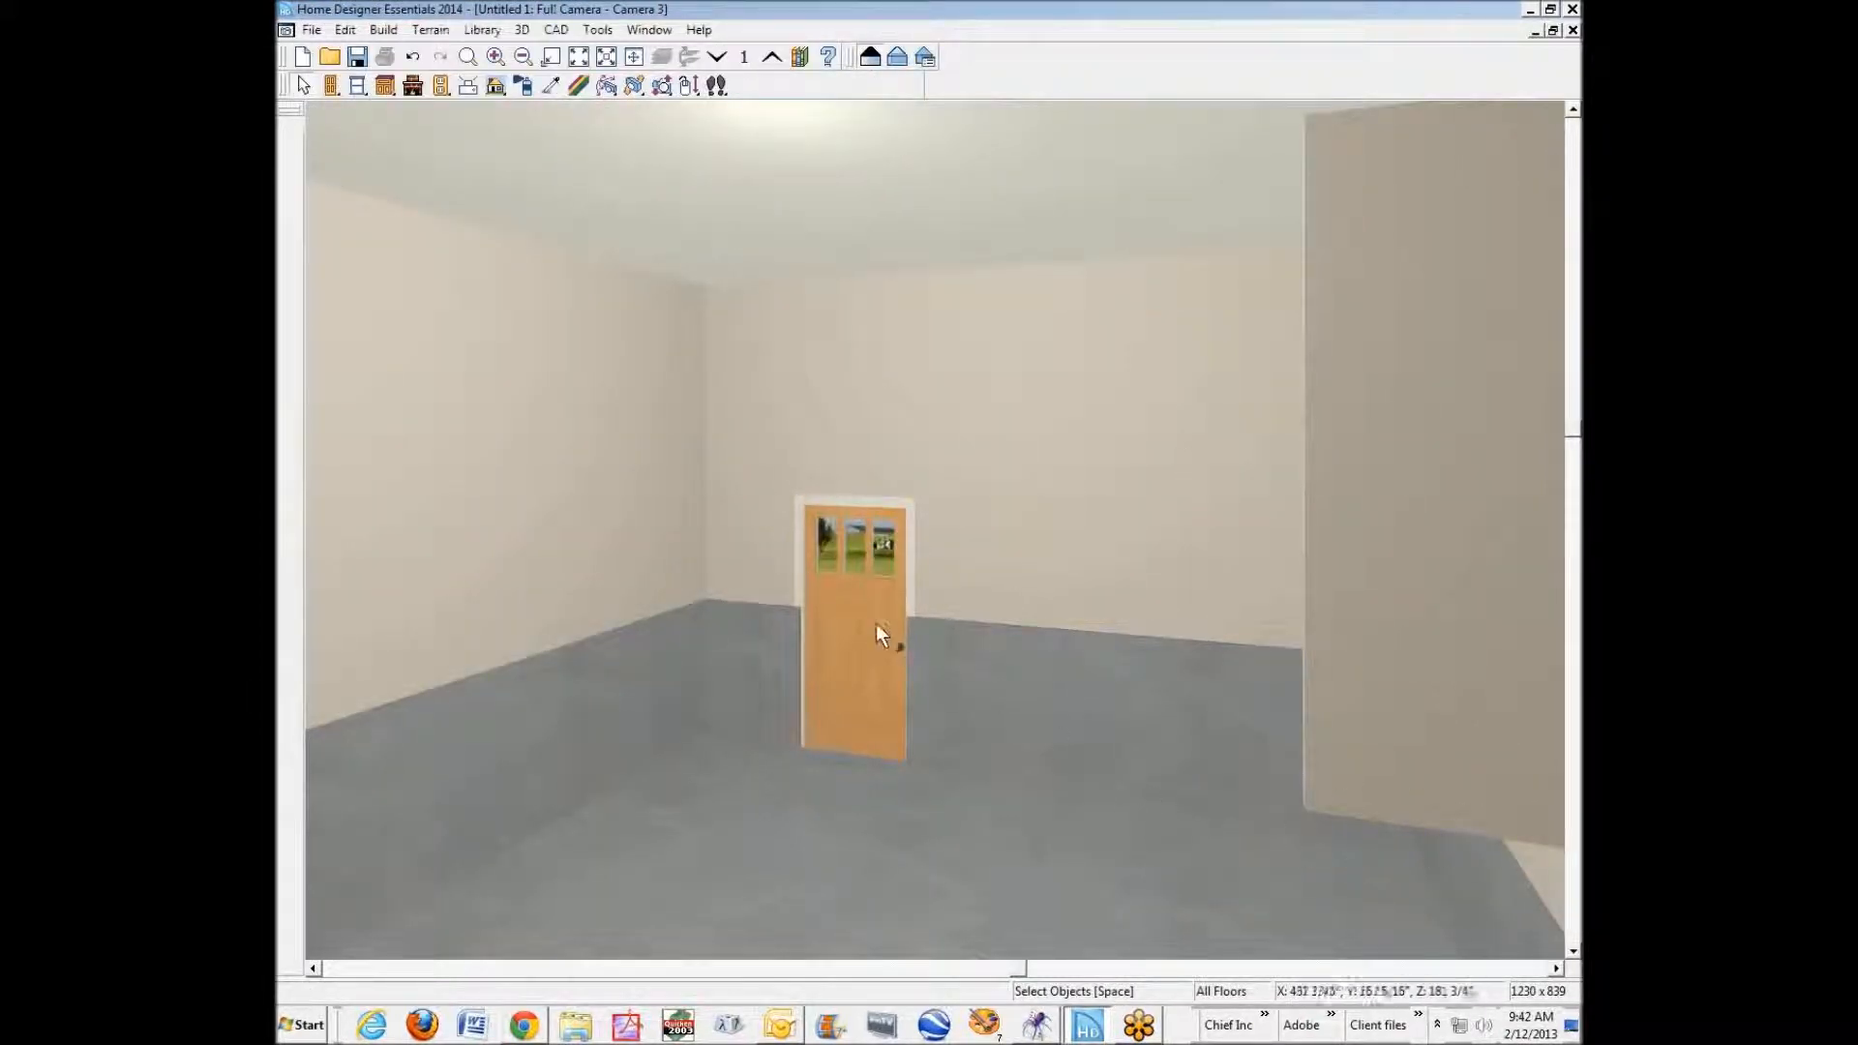
- Set the garage room's absolute floor elevation to -6"
right_click(648, 587)
click(716, 647)
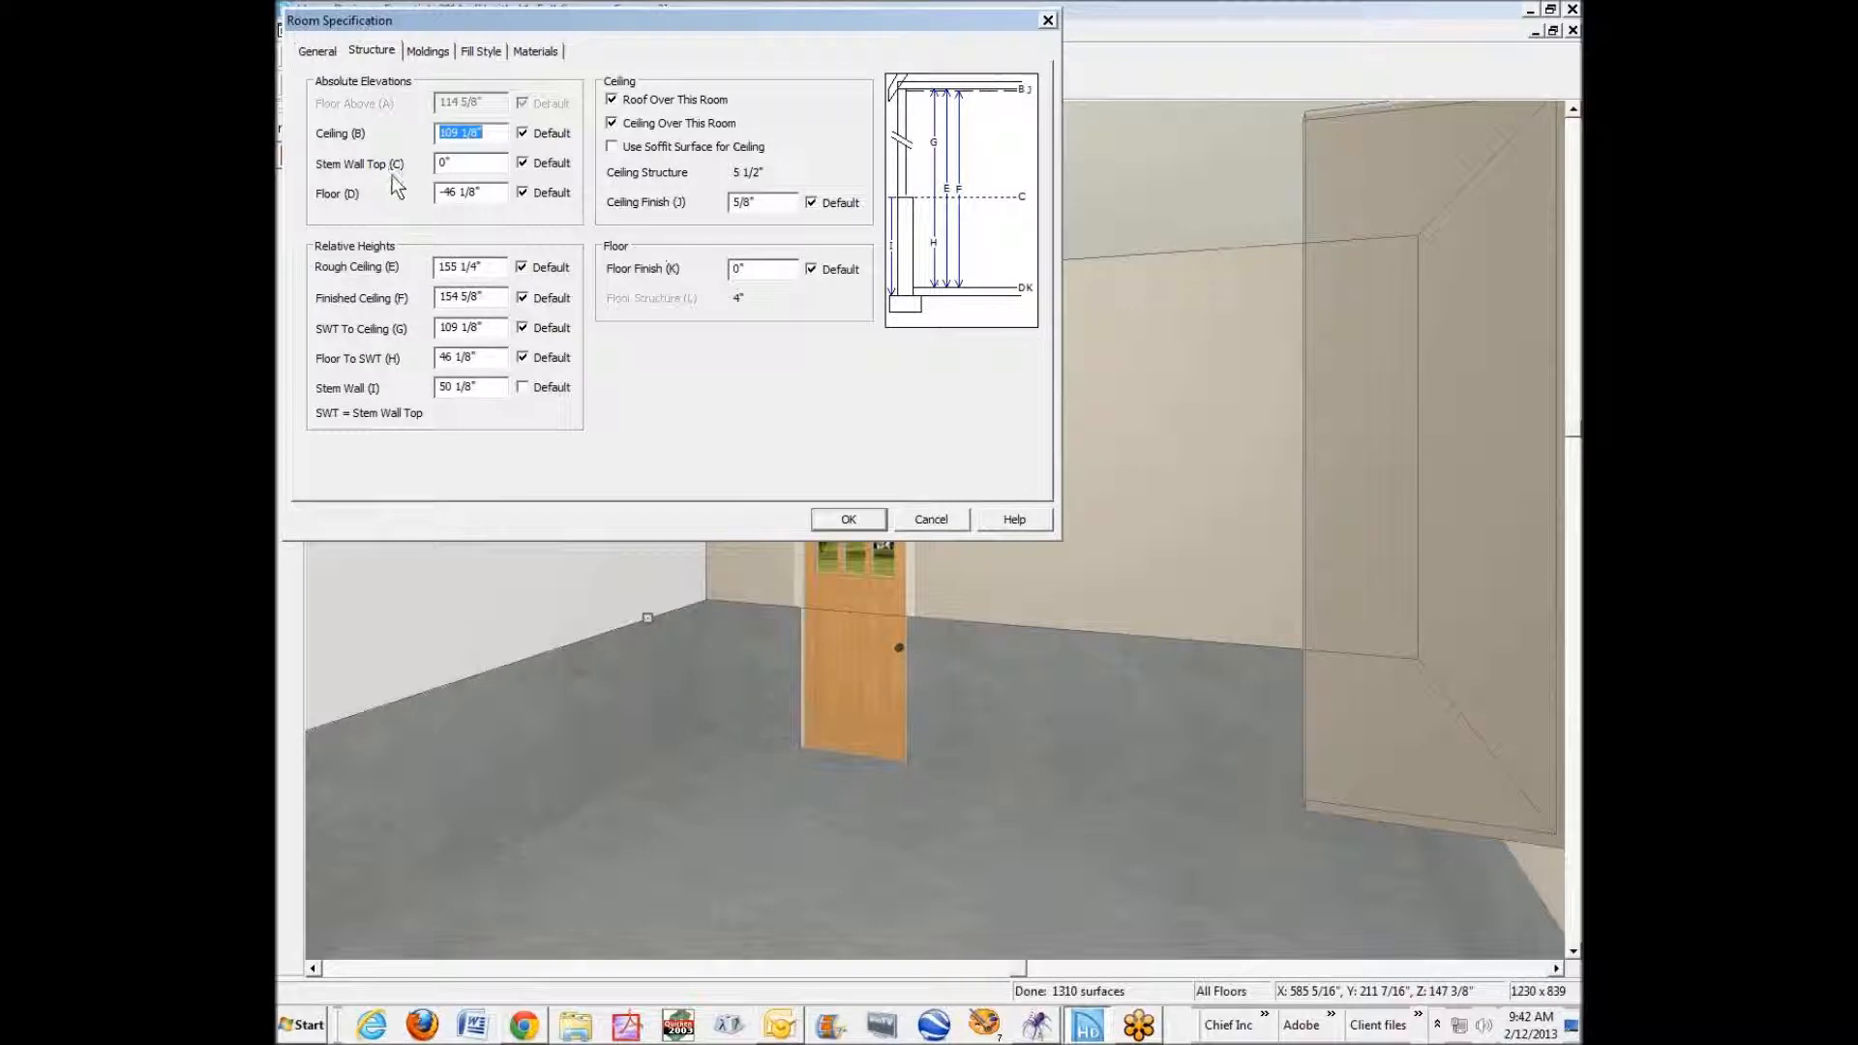
click(496, 196)
text(-6)
key(Tab)
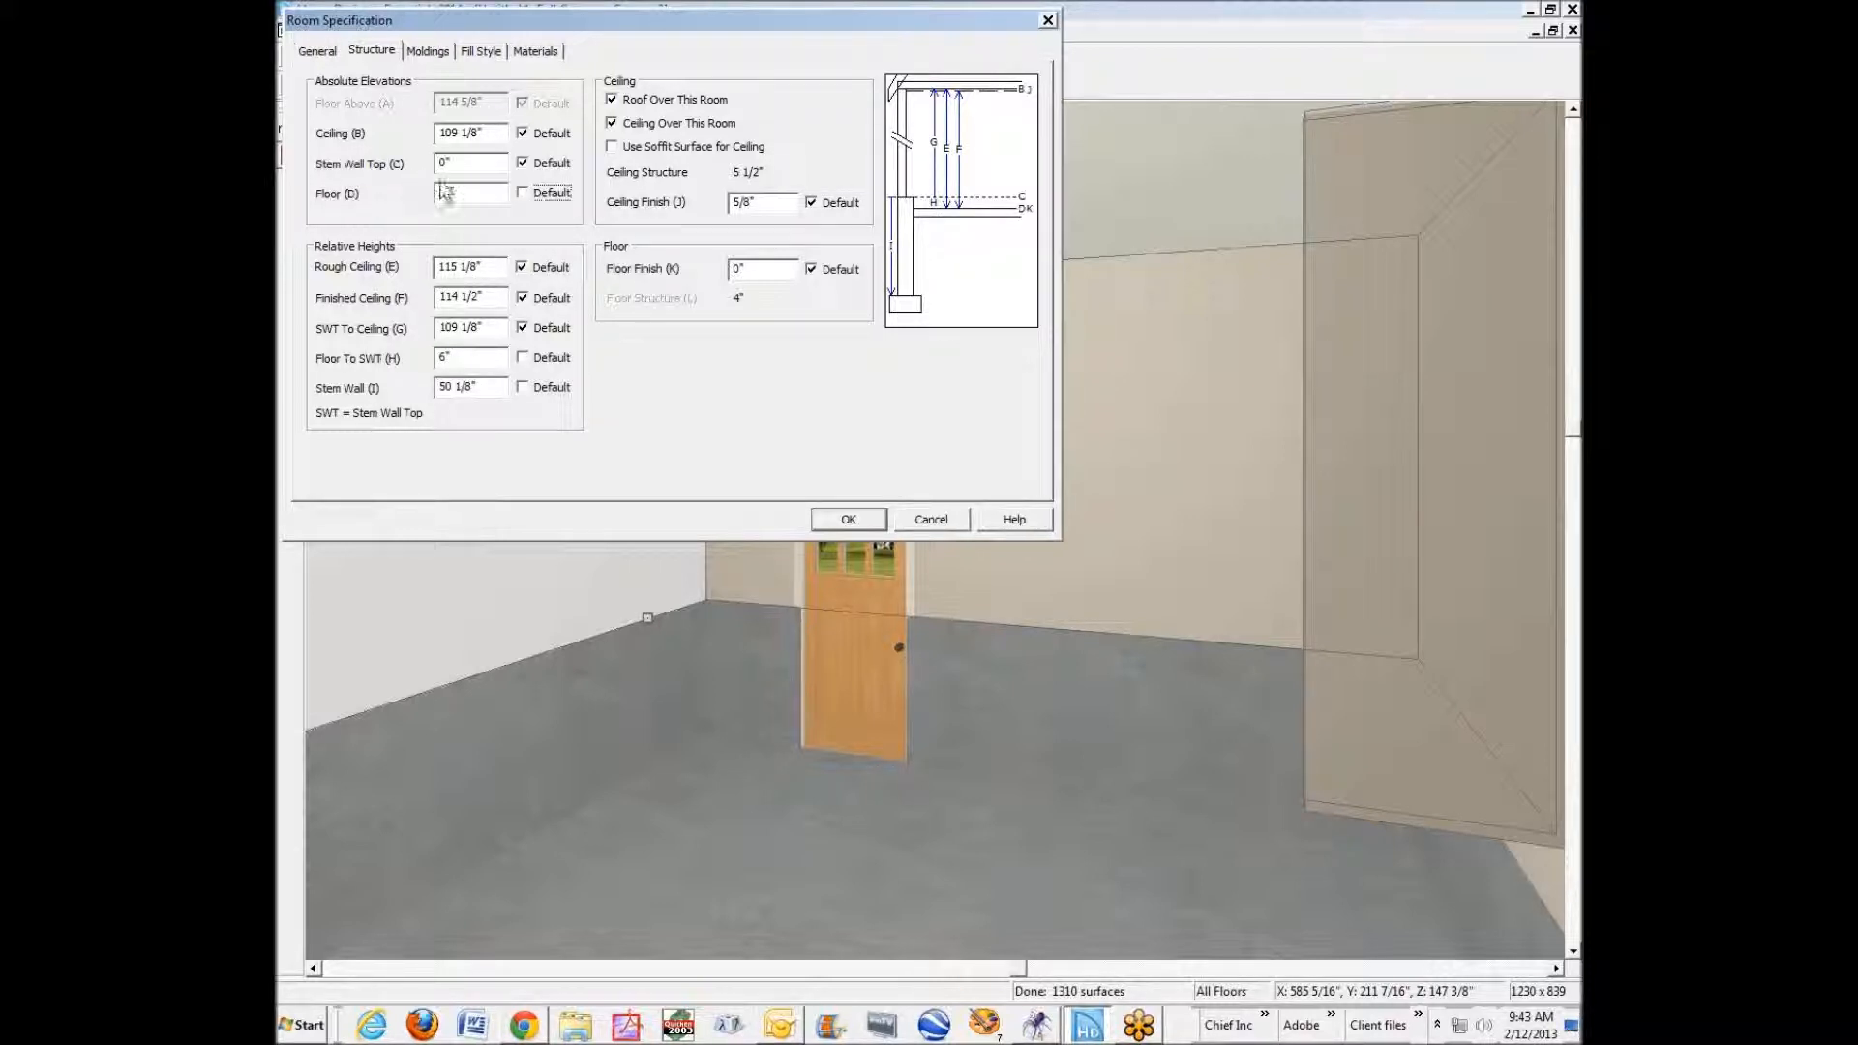
click(852, 523)
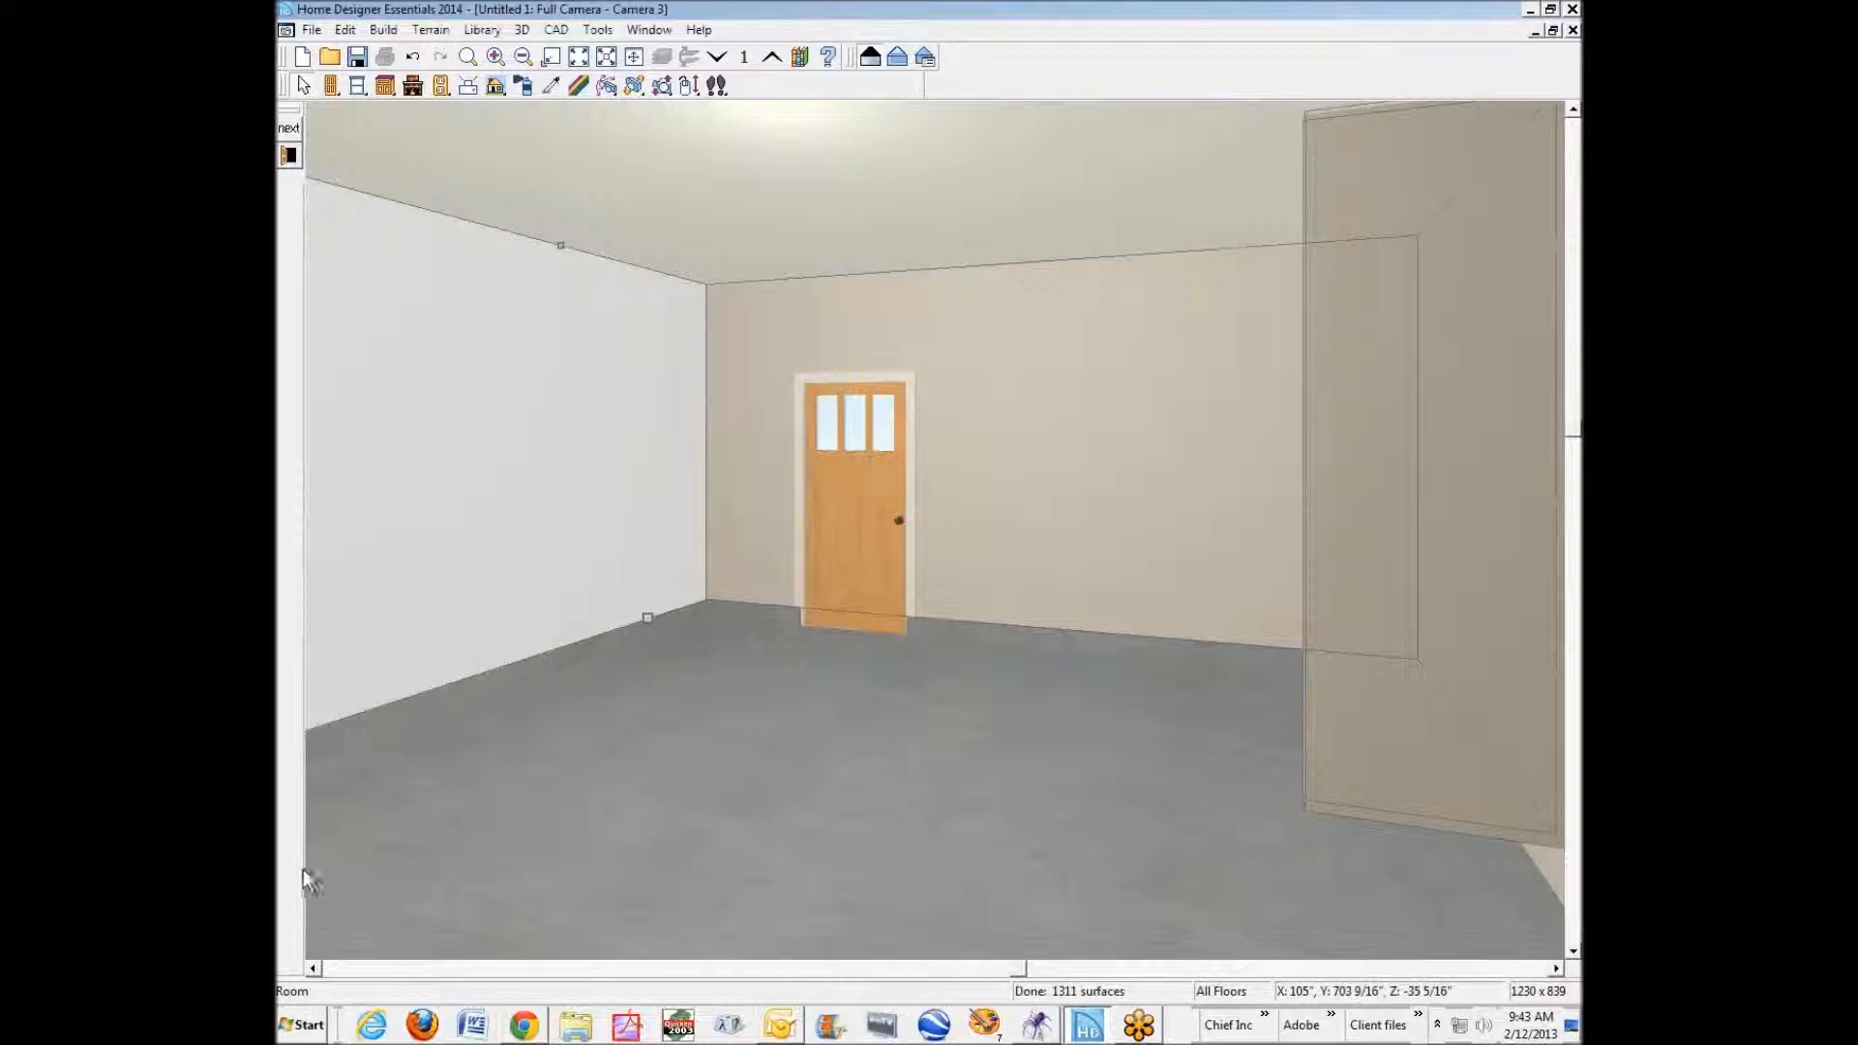
- Override the garage's default stem wall top elevation with -6"
click(288, 157)
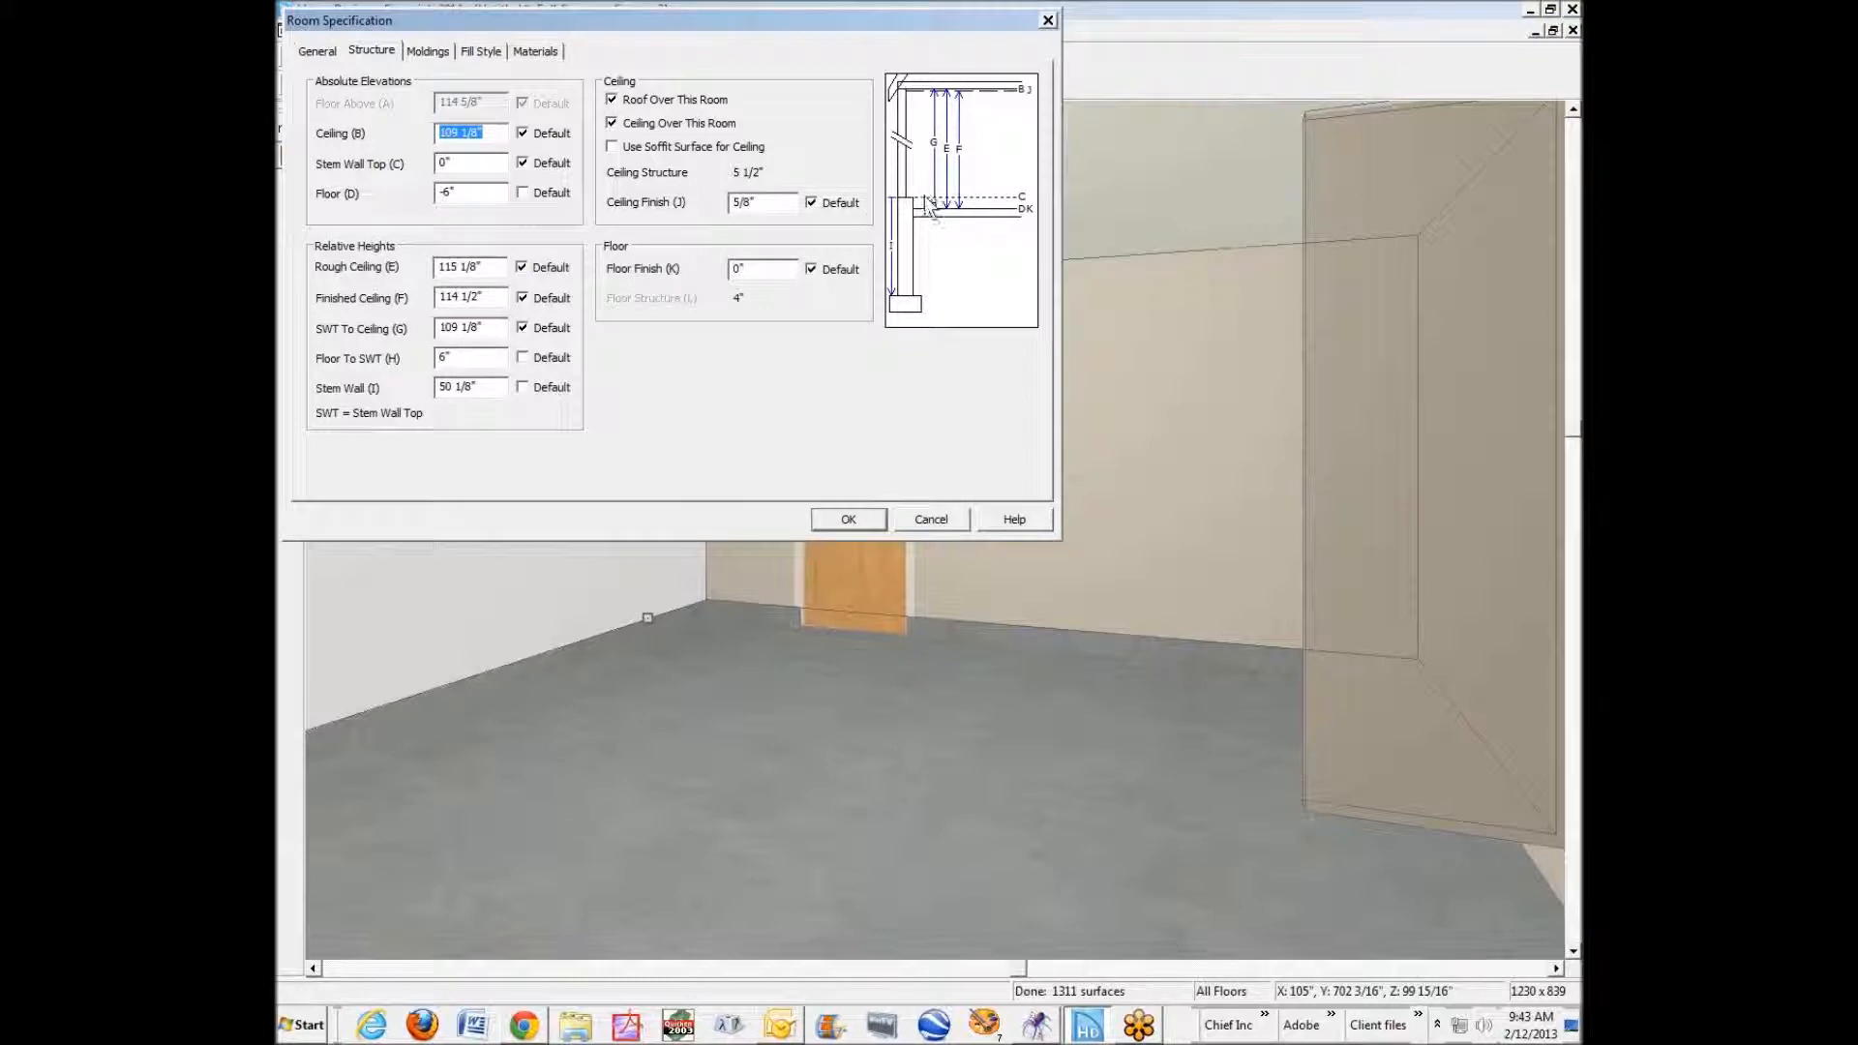
click(522, 163)
double_click(490, 163)
text(1)
text(6)
click(847, 520)
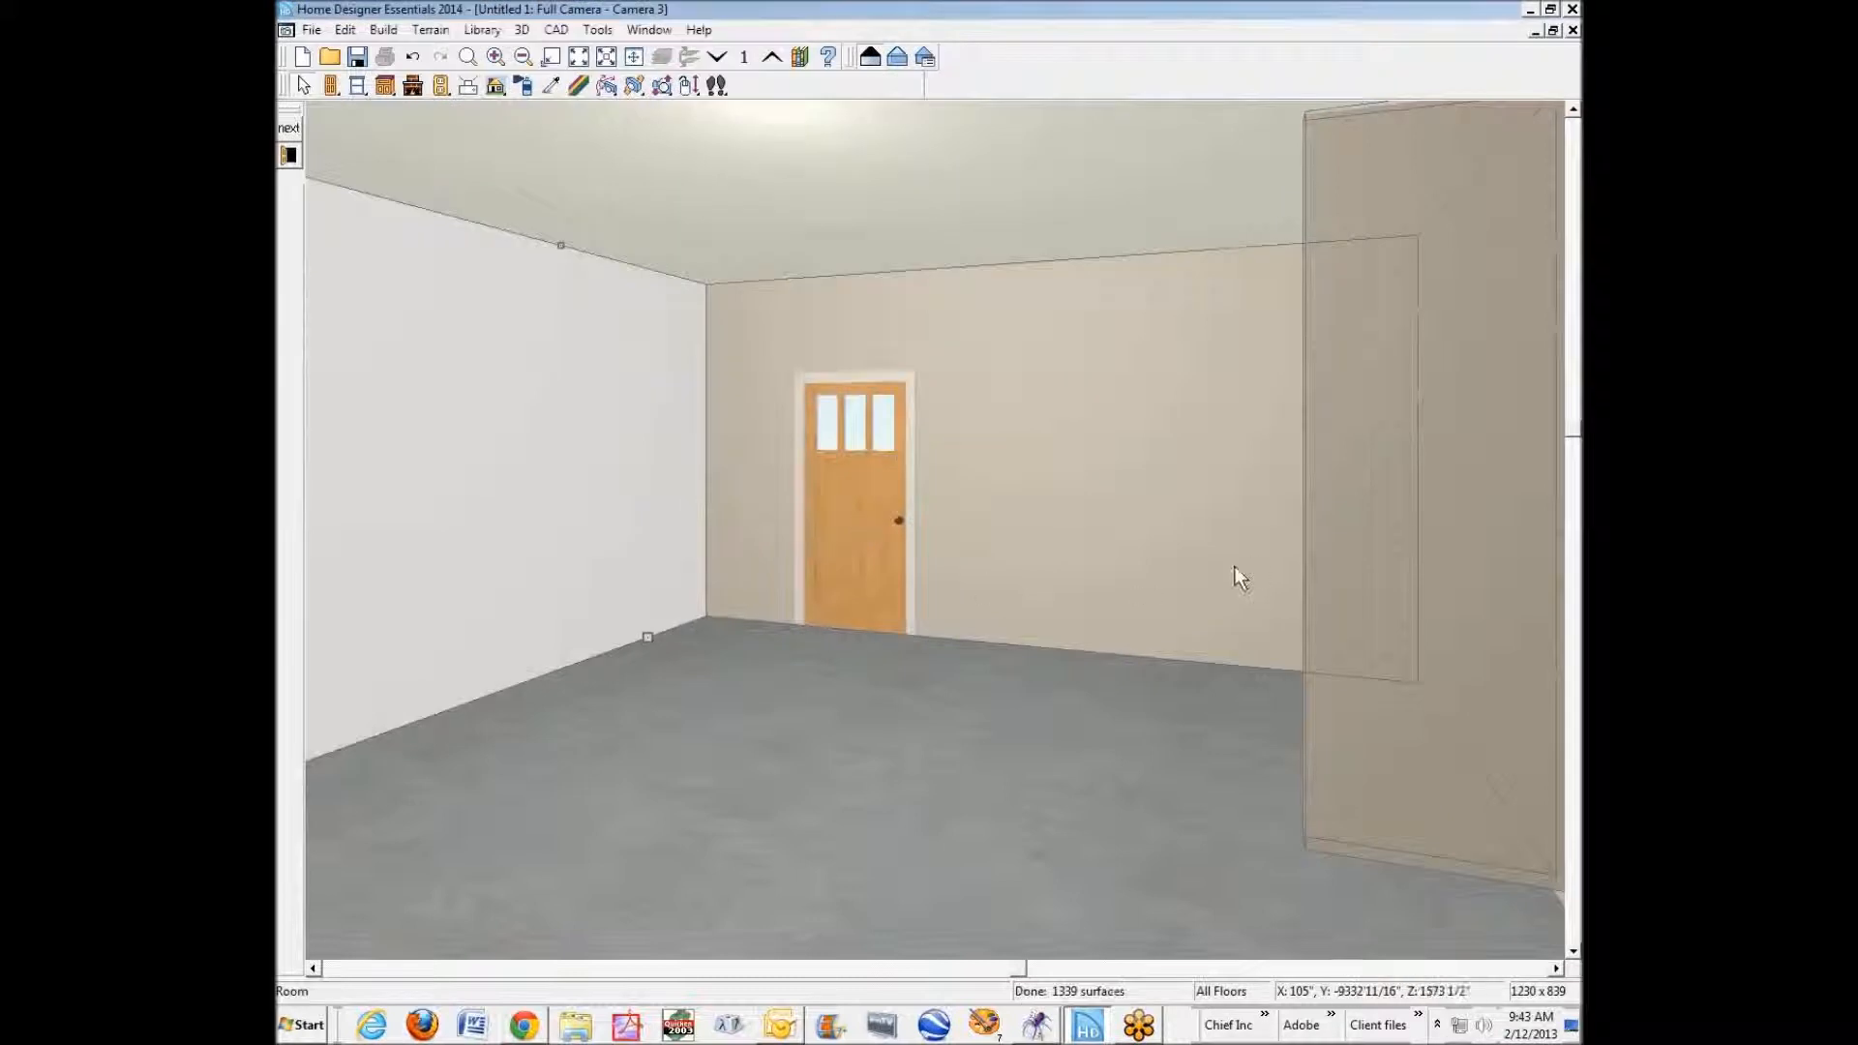
key(space)
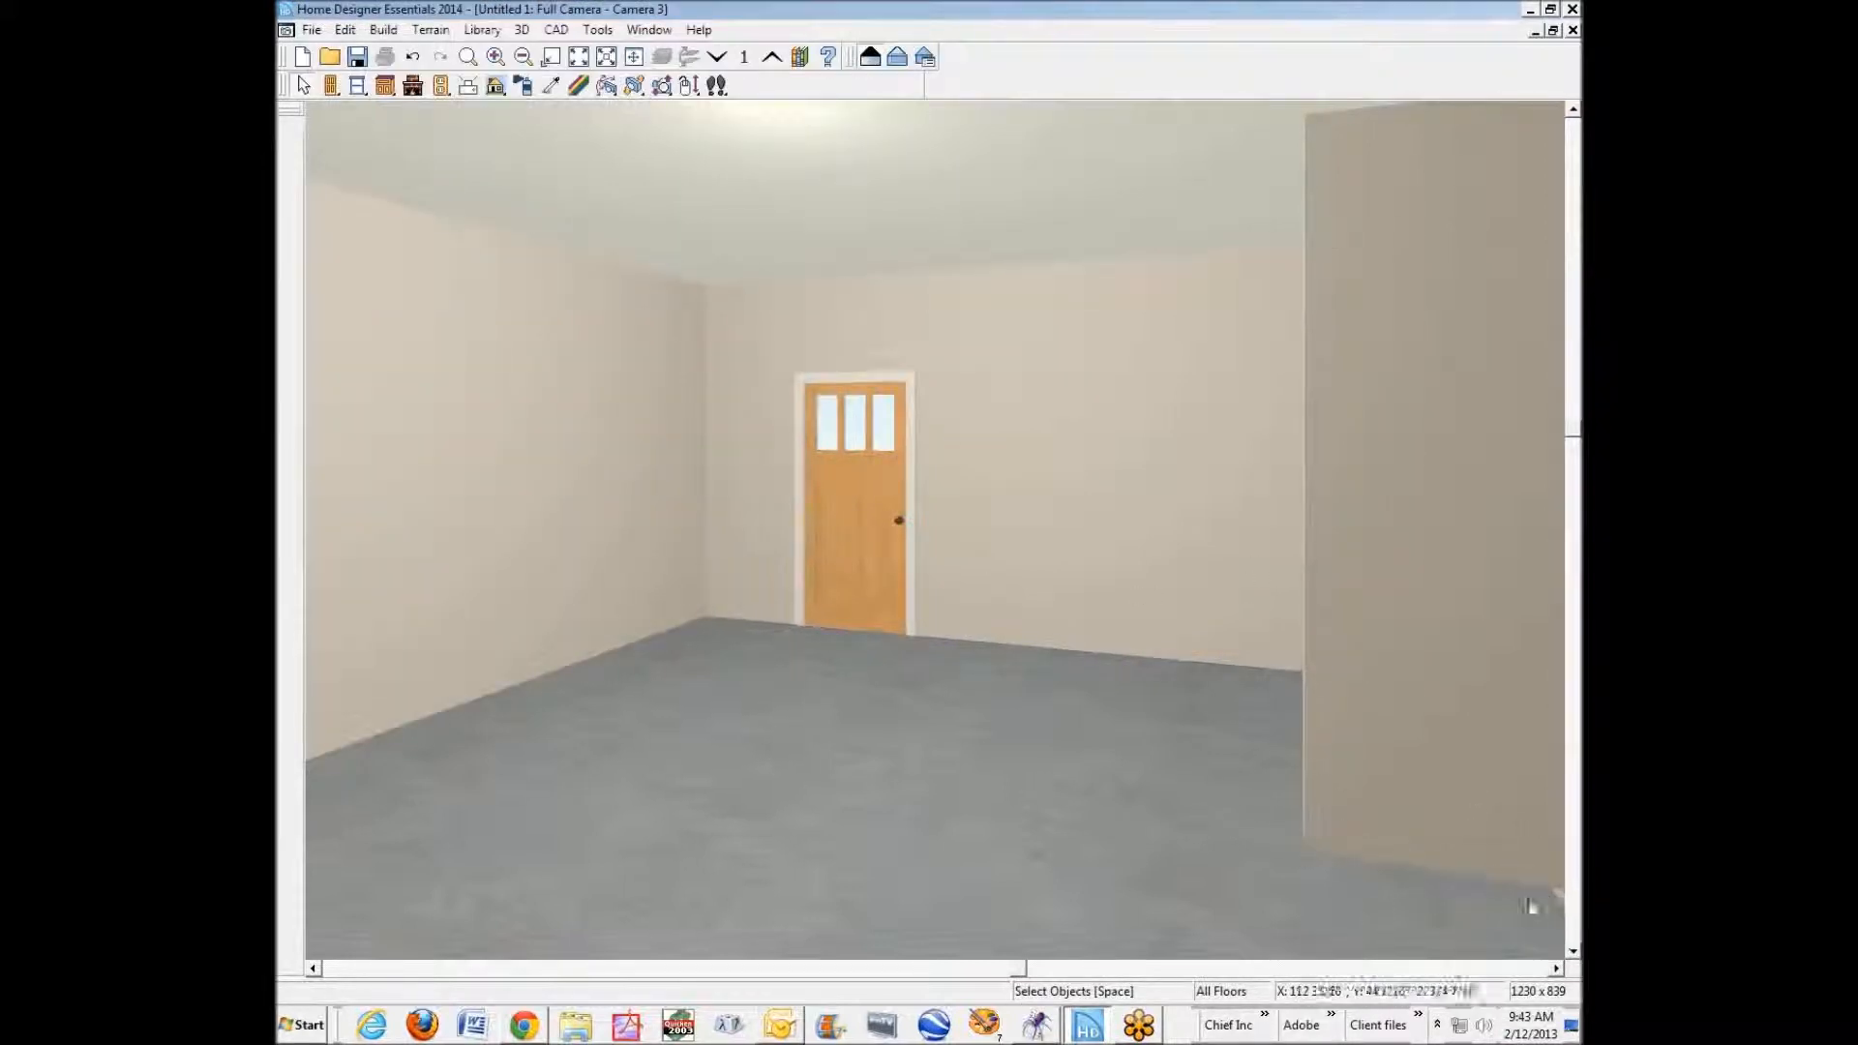
- Set the garage's stem wall height to 12" and return its finished ceiling height to the default
right_click(491, 471)
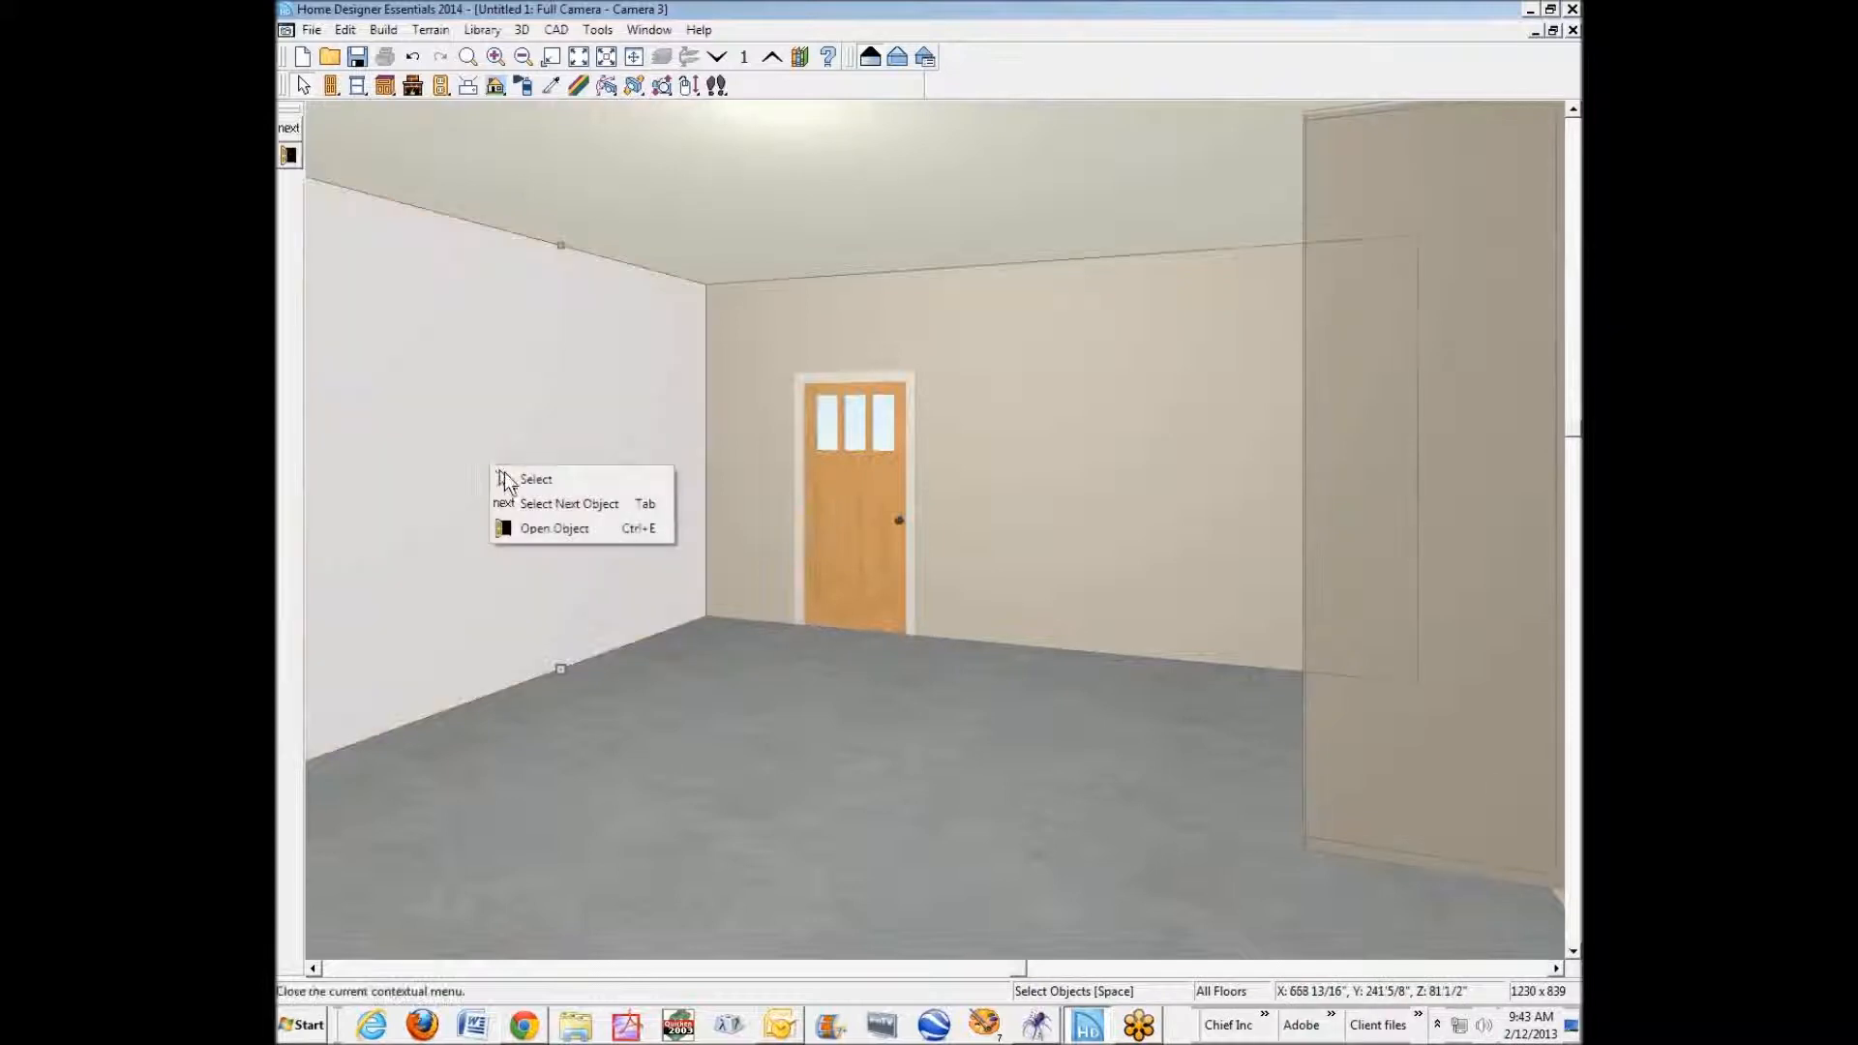
click(561, 527)
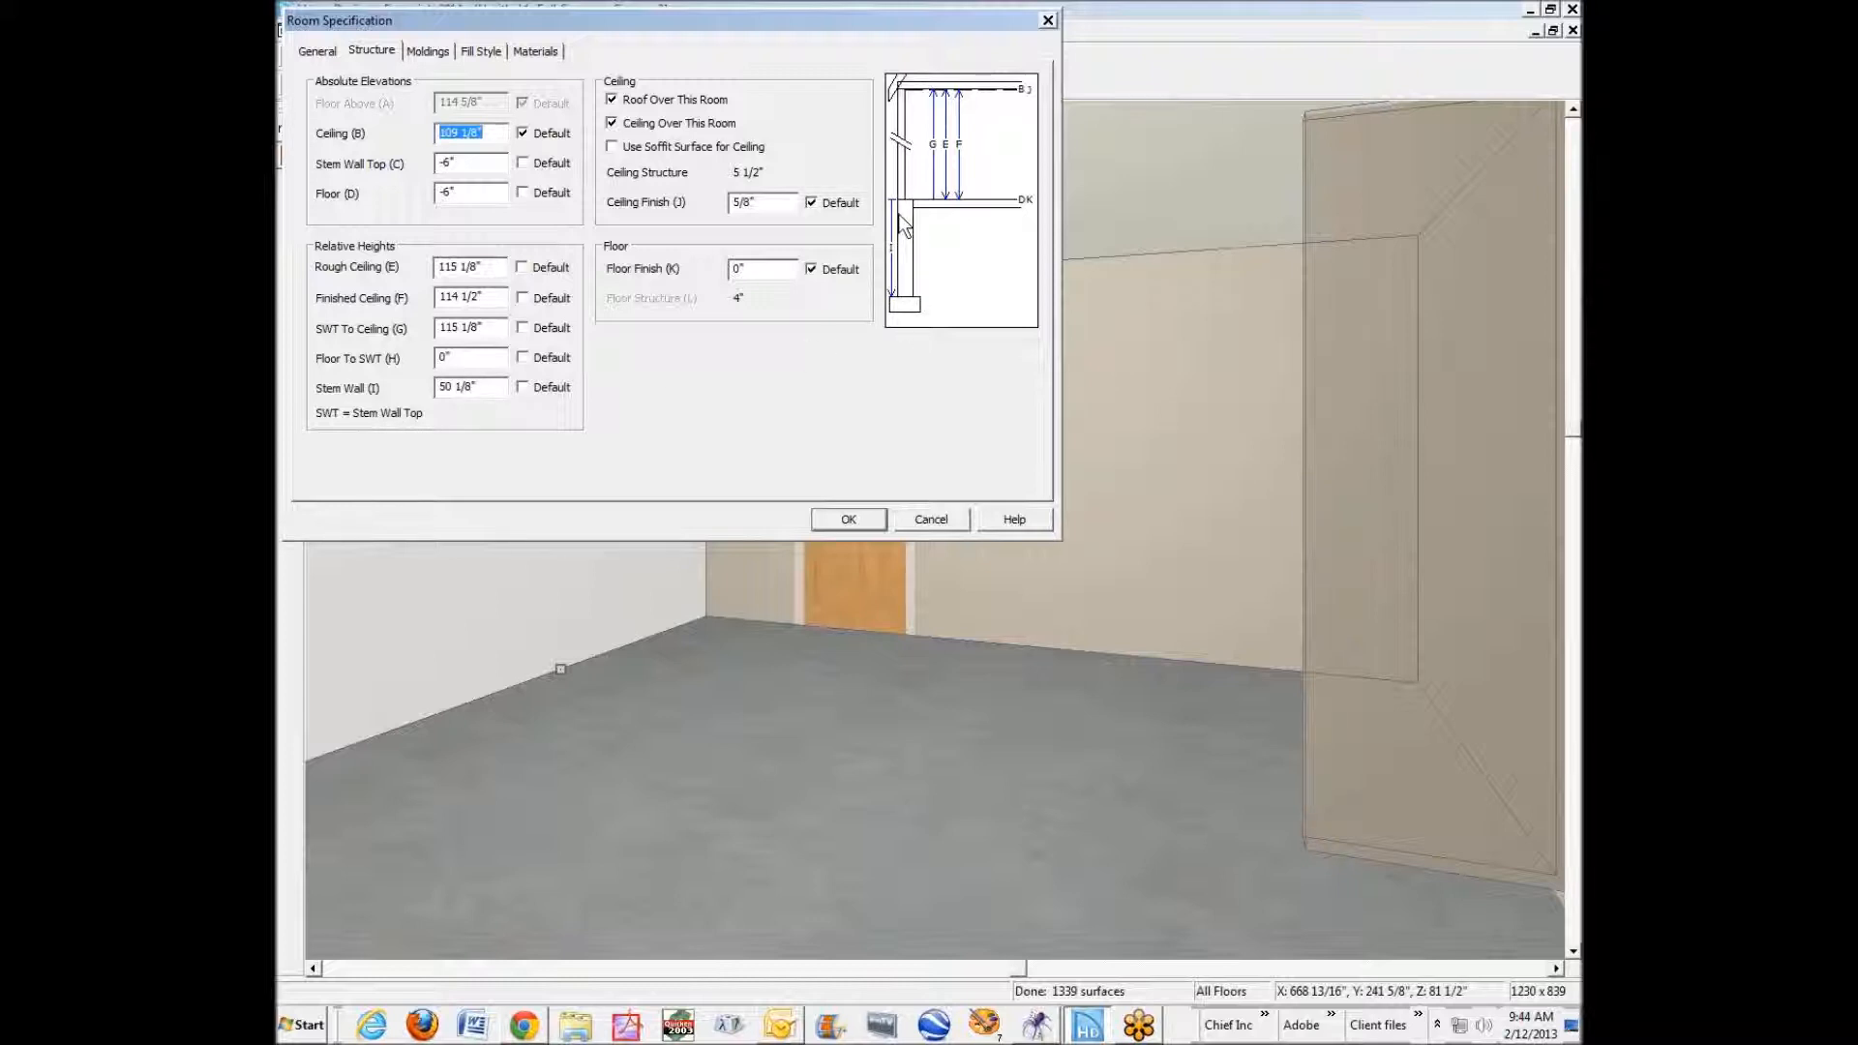
click(498, 387)
text(12)
key(Tab)
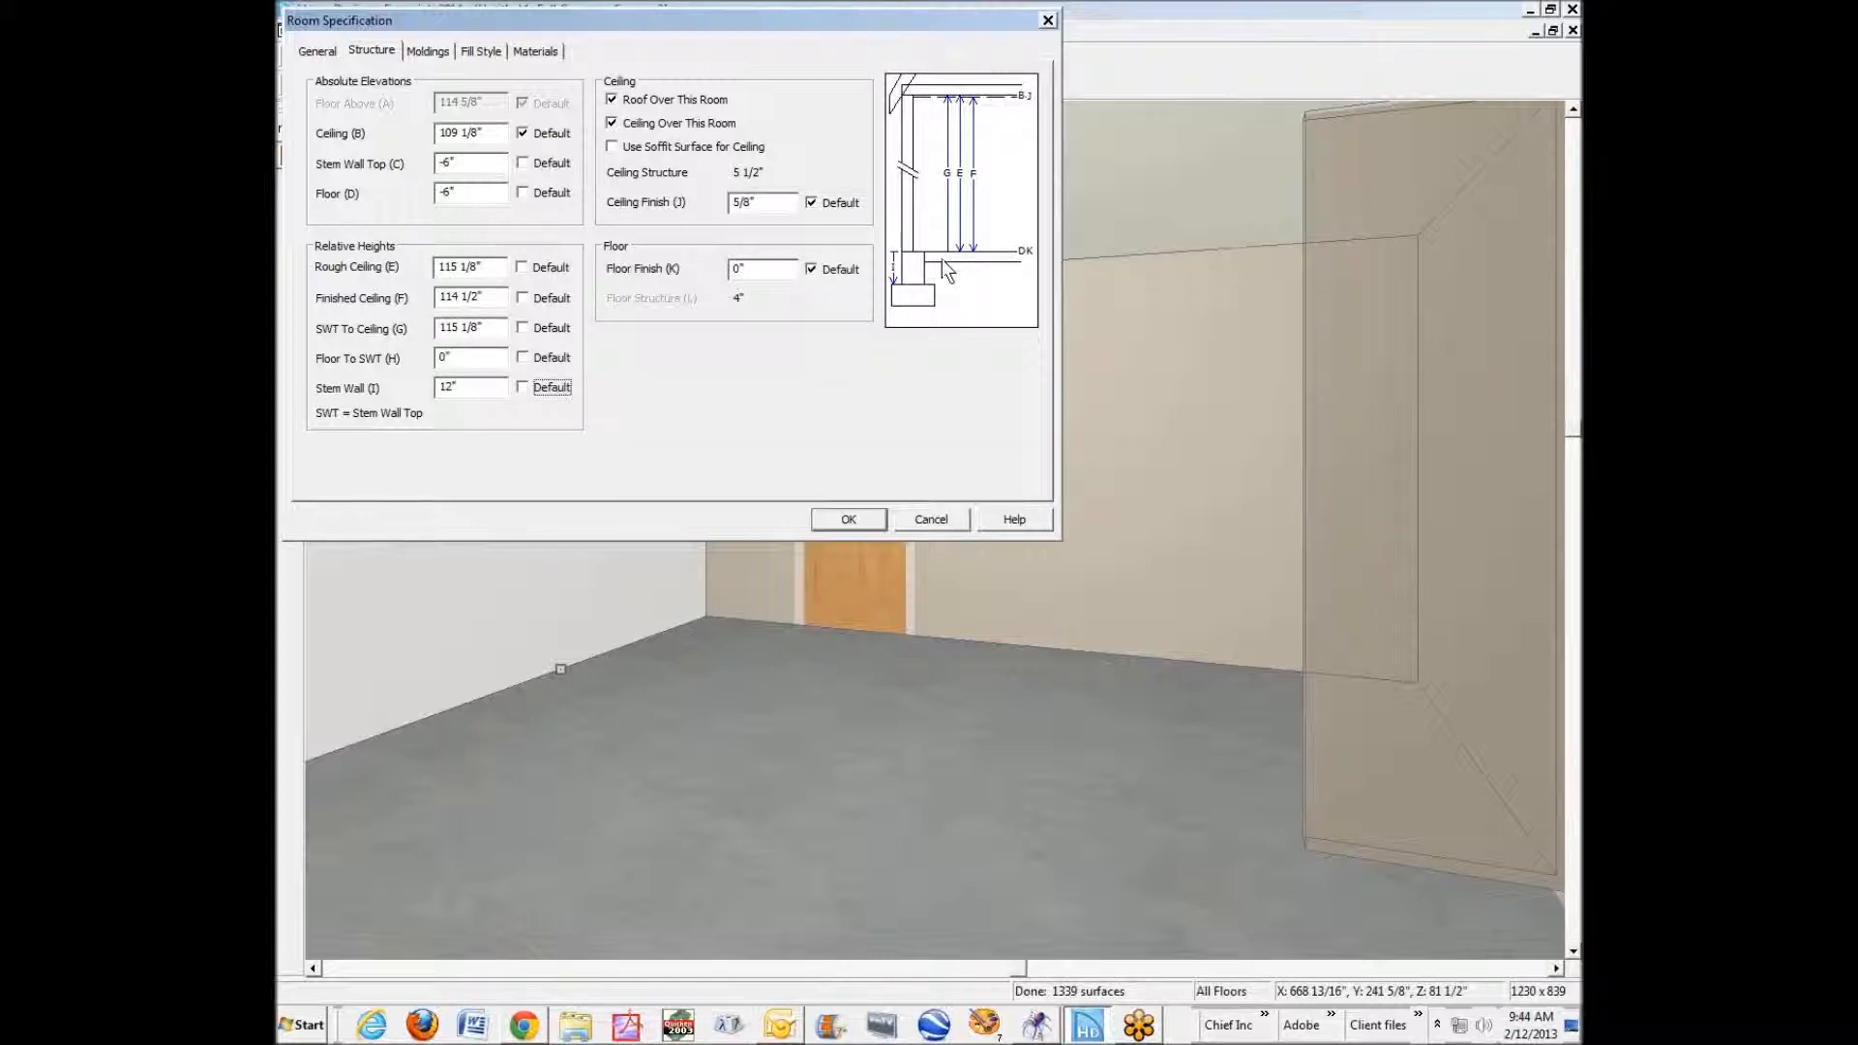
click(530, 300)
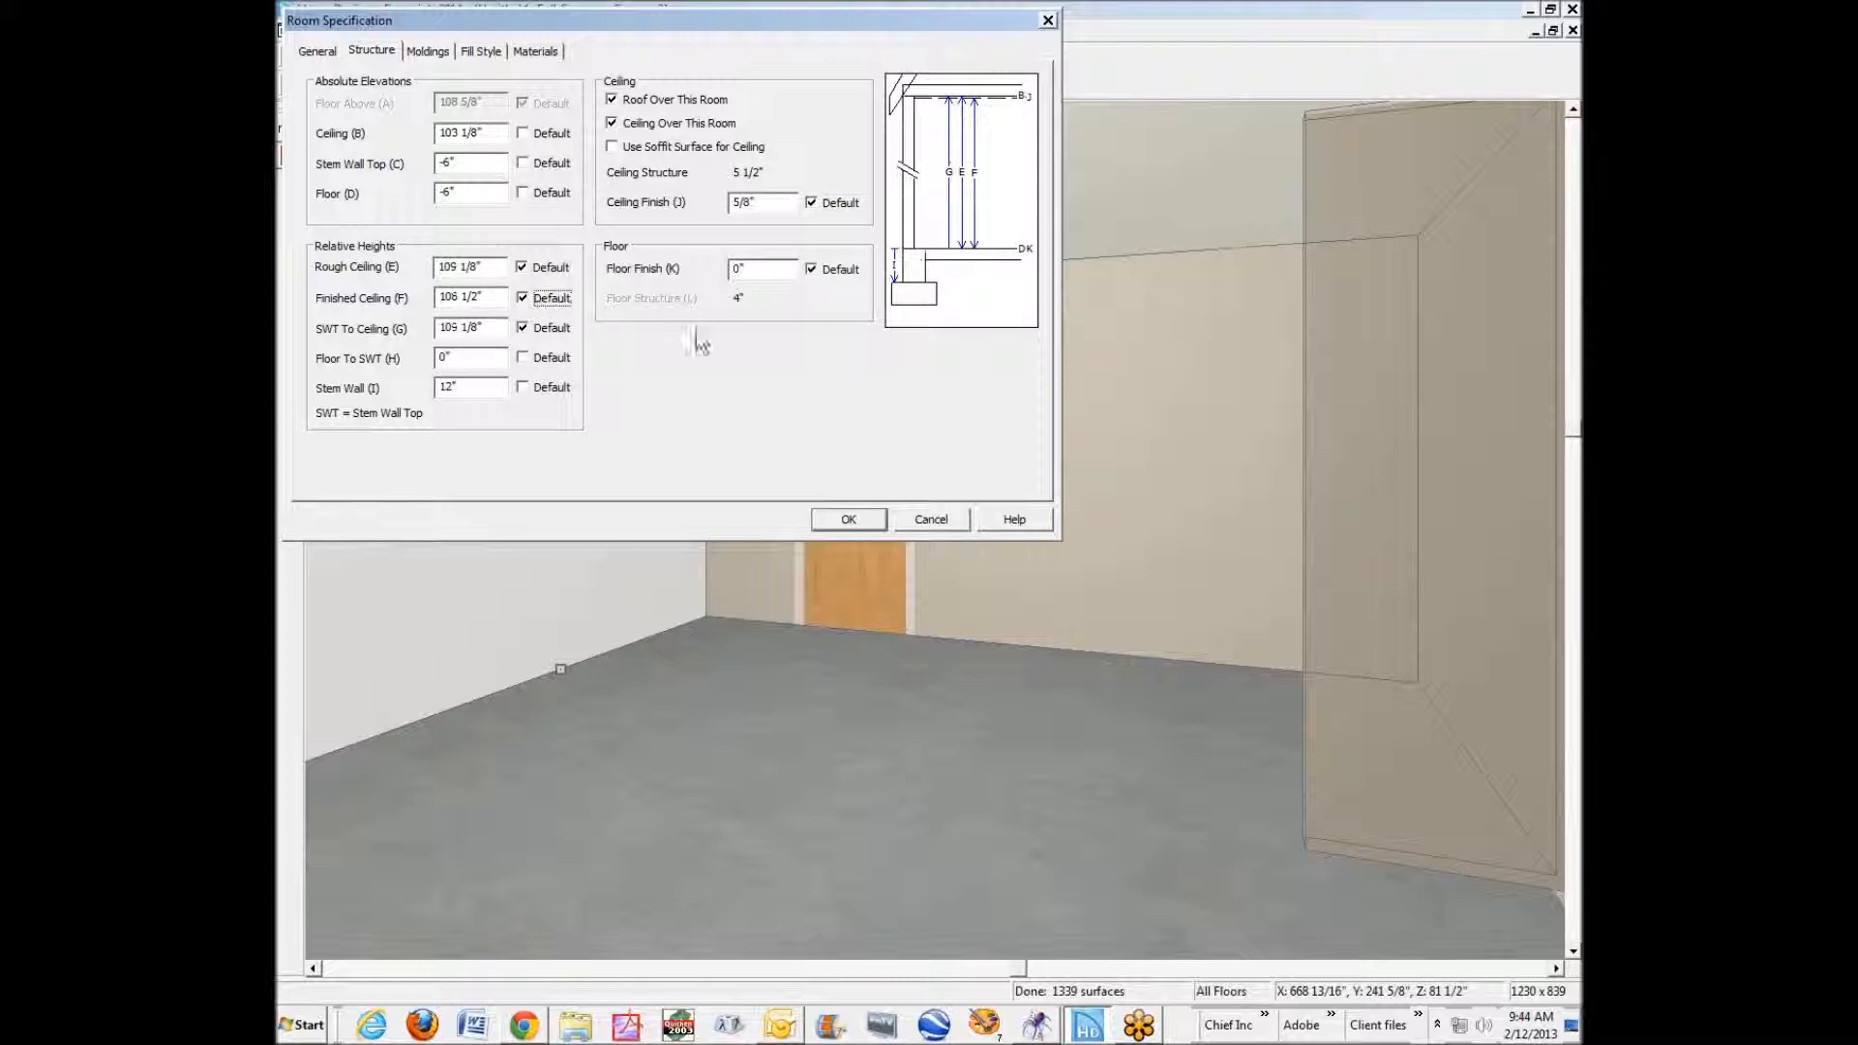
key(Tab)
click(848, 519)
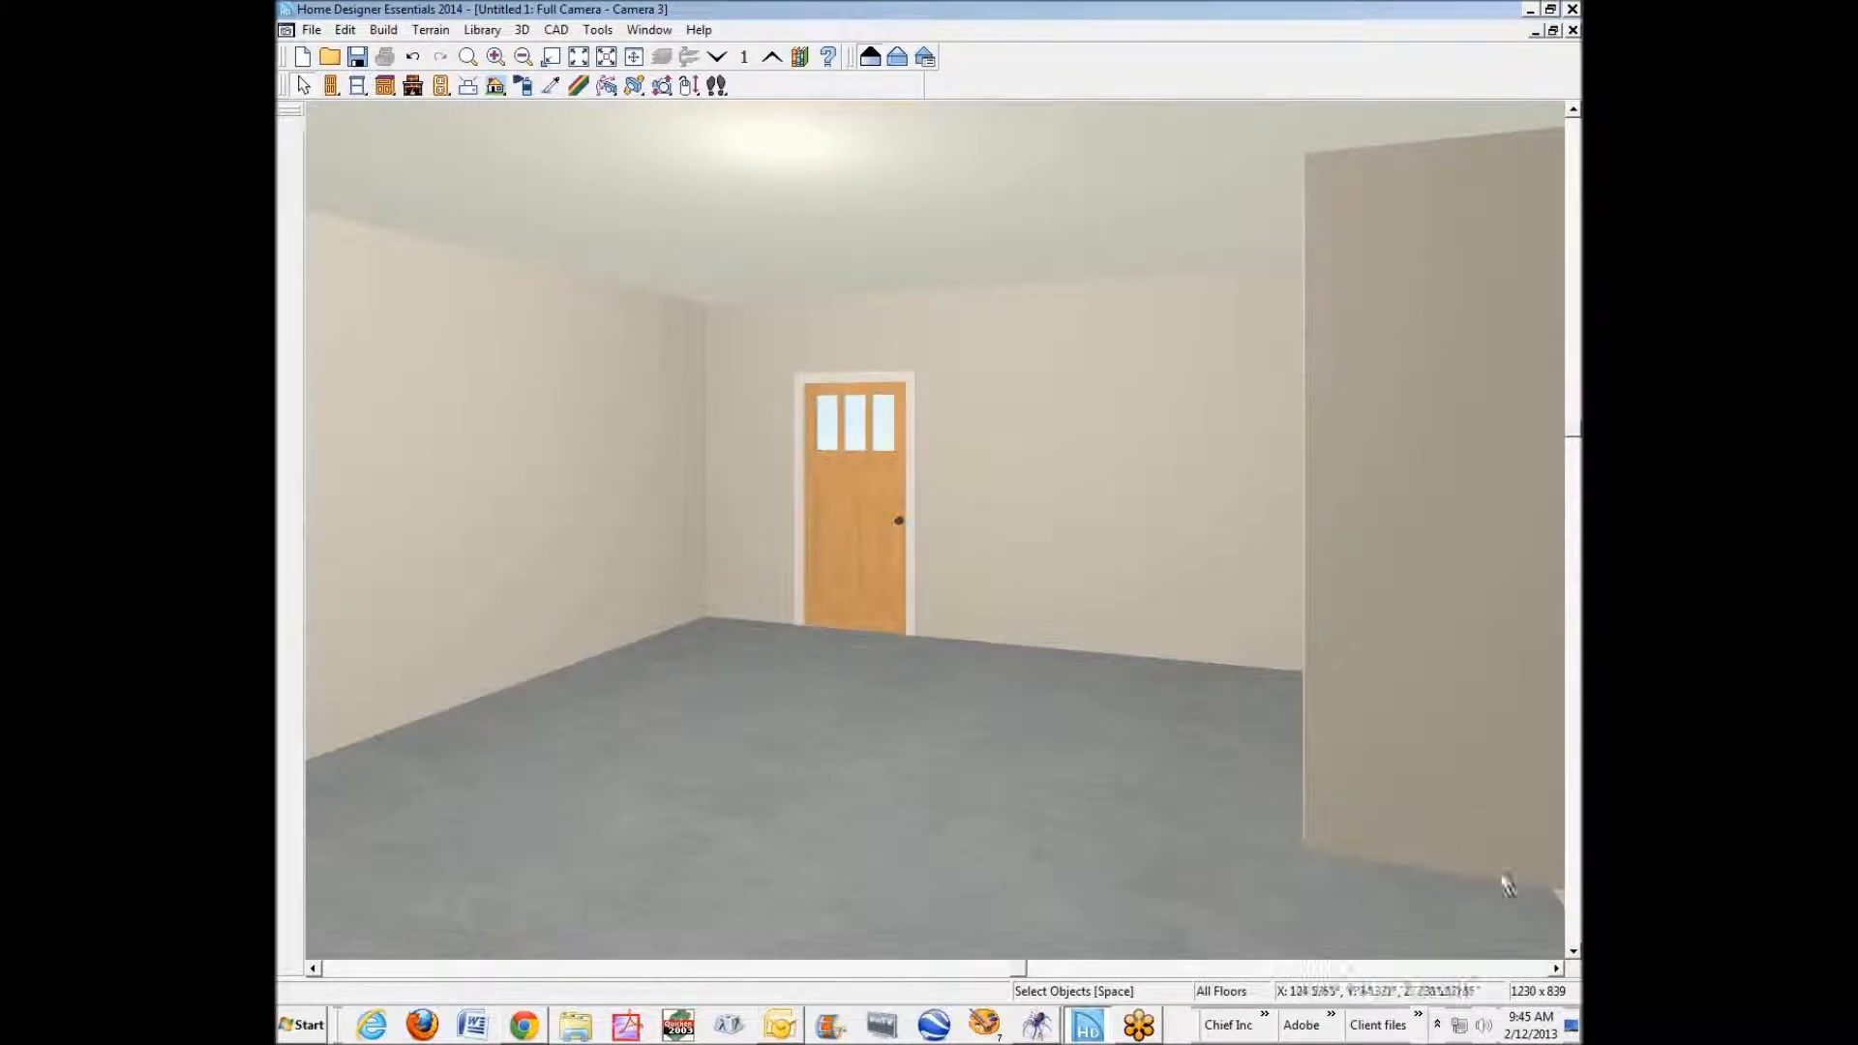
- Inspect the short garage partition wall's top and base in a new full camera view, and close both camera views
key(ctrl+Tab)
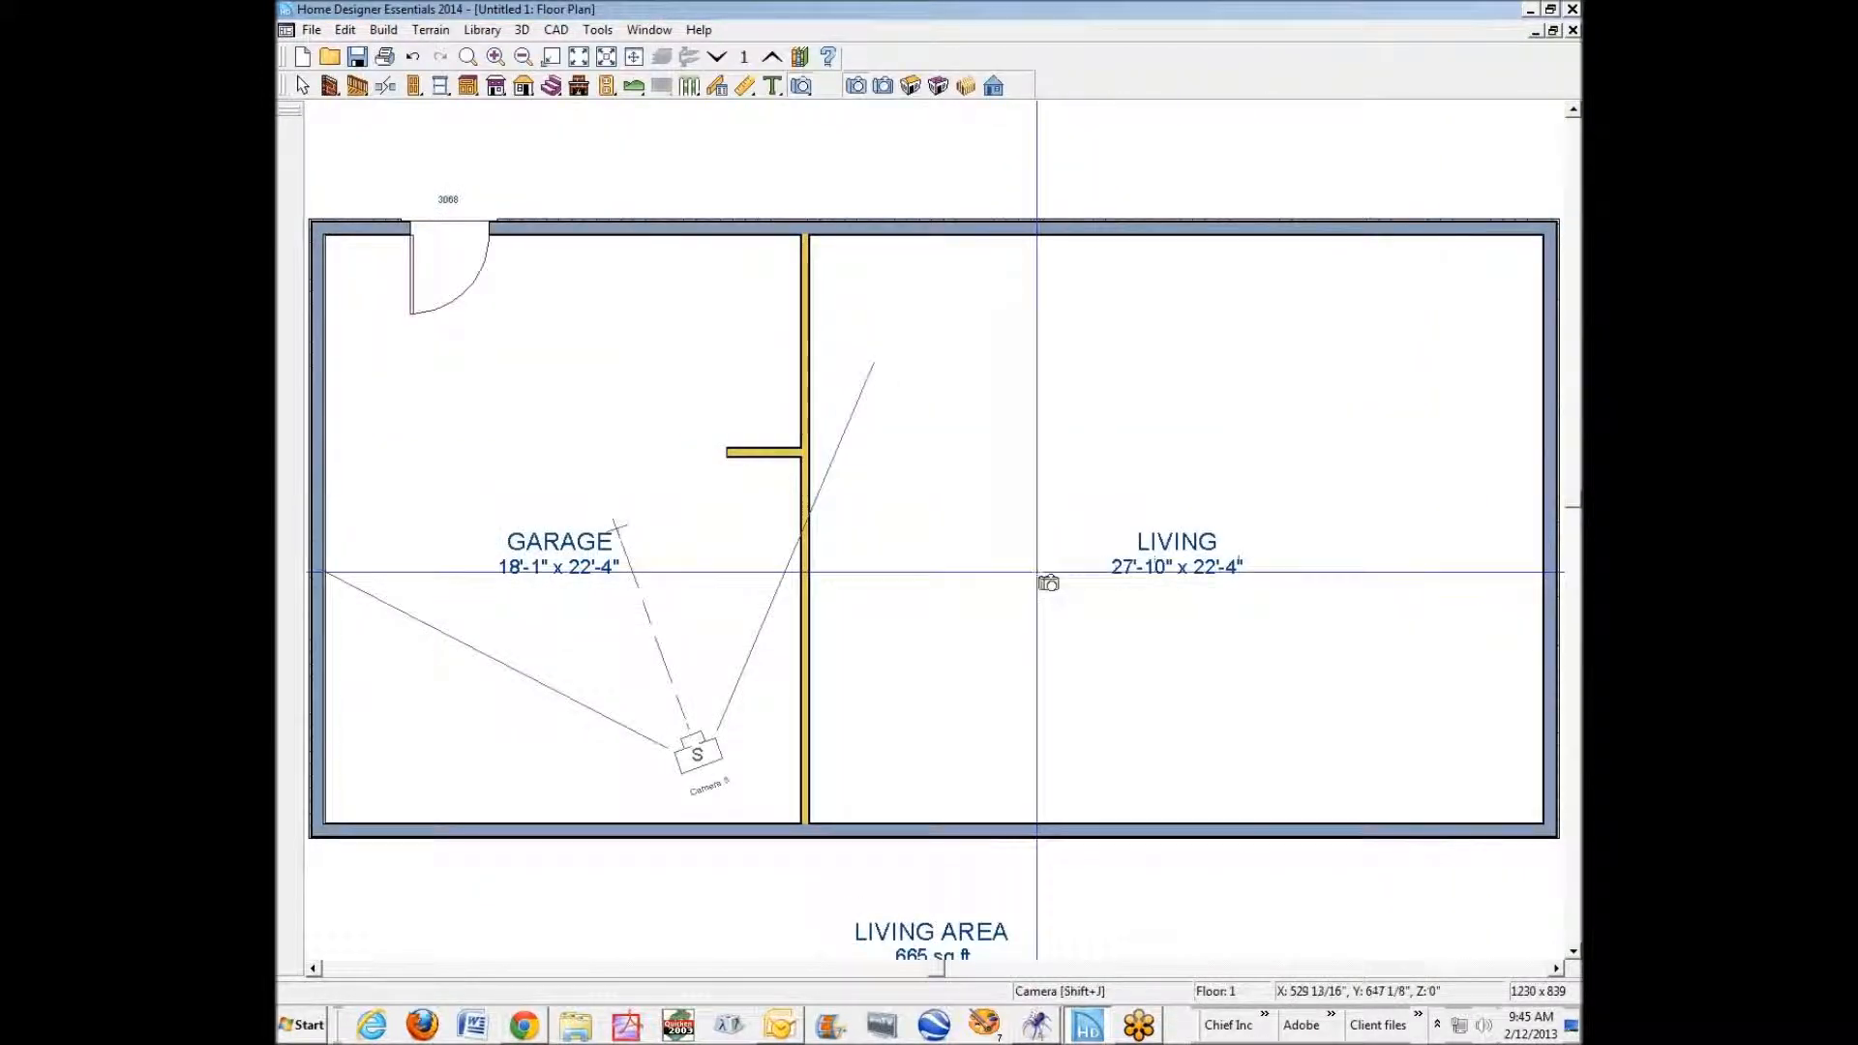
key(space)
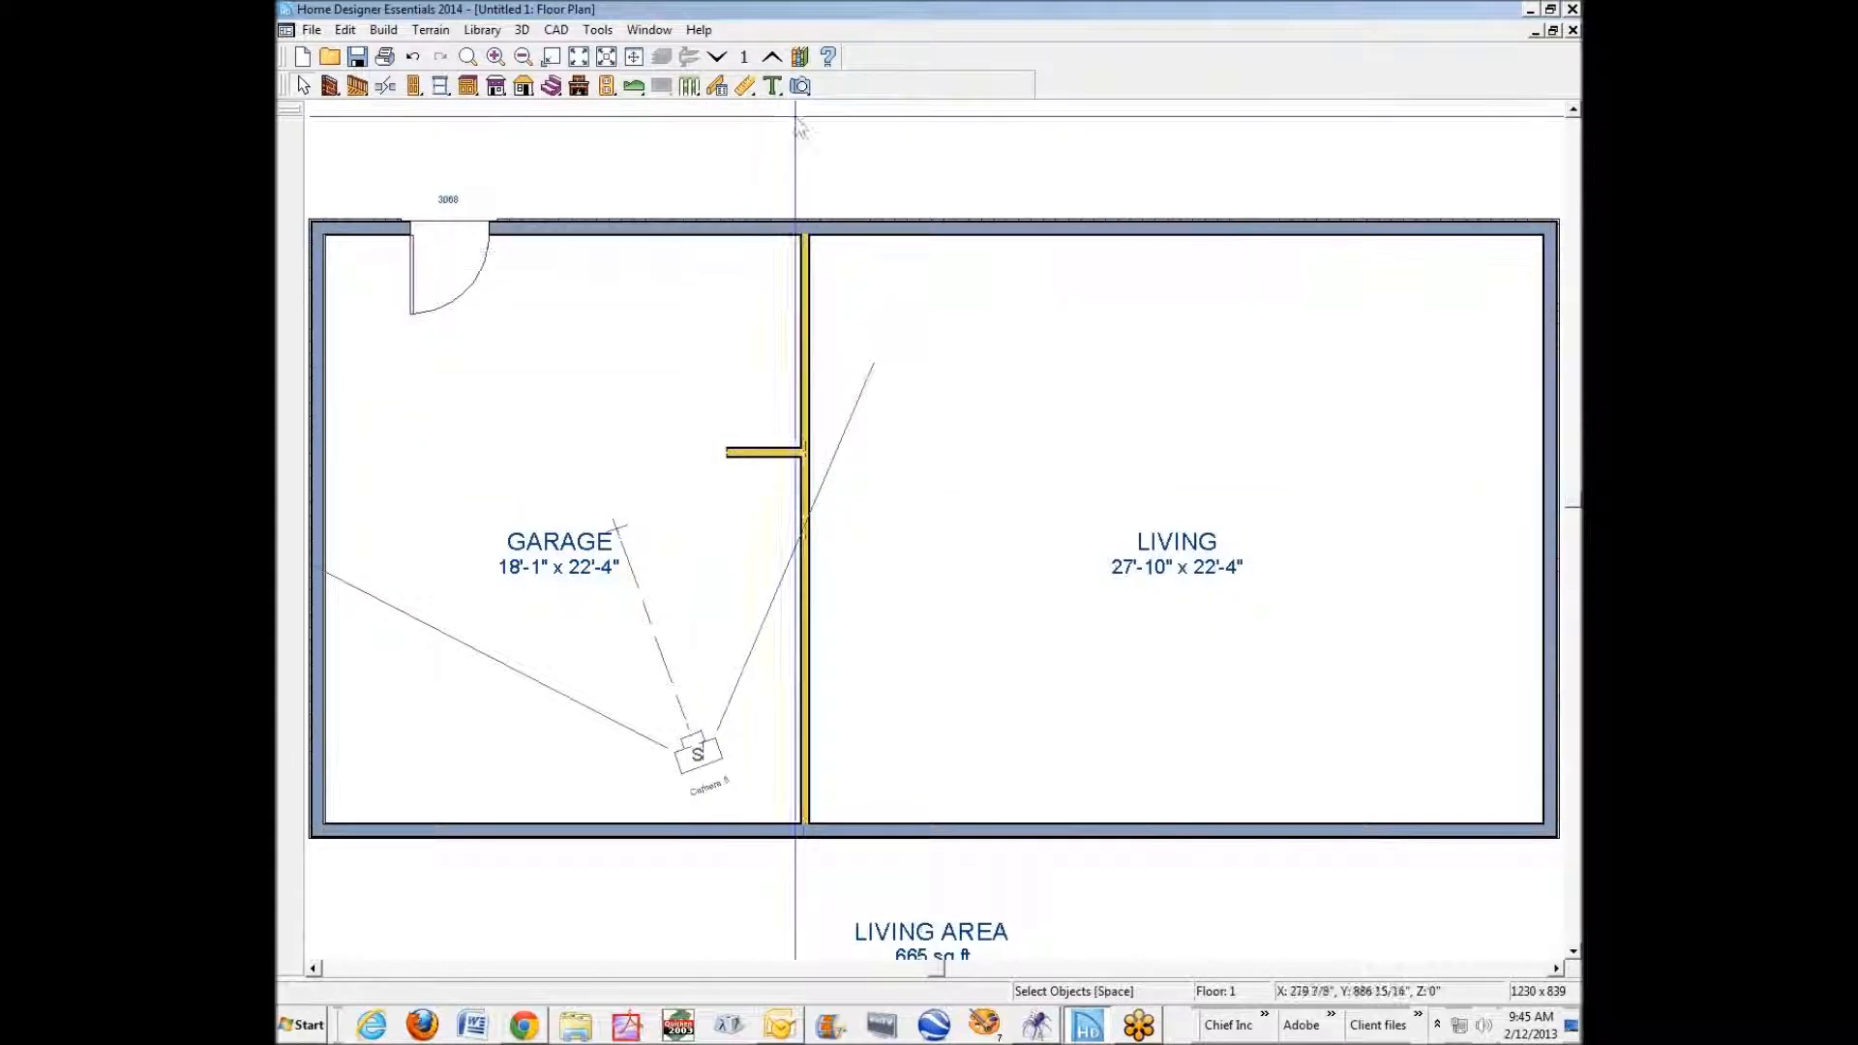
click(800, 86)
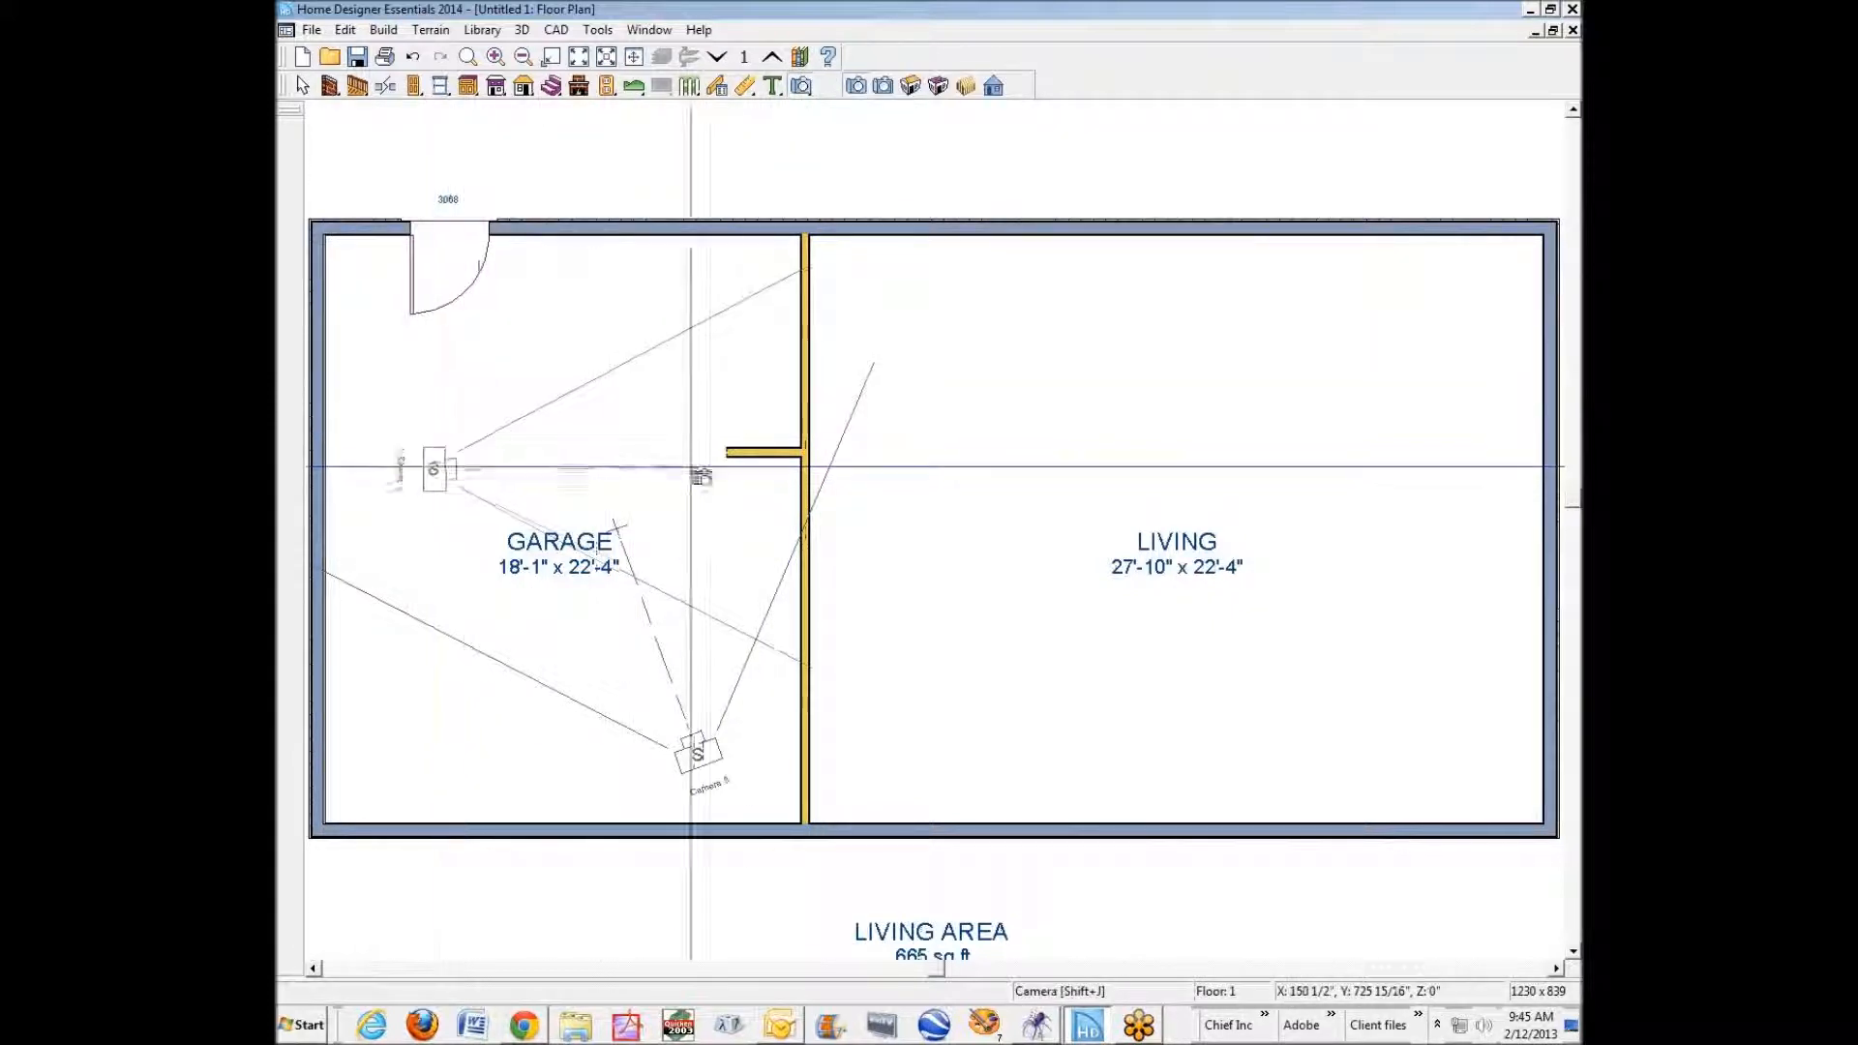
click(1112, 448)
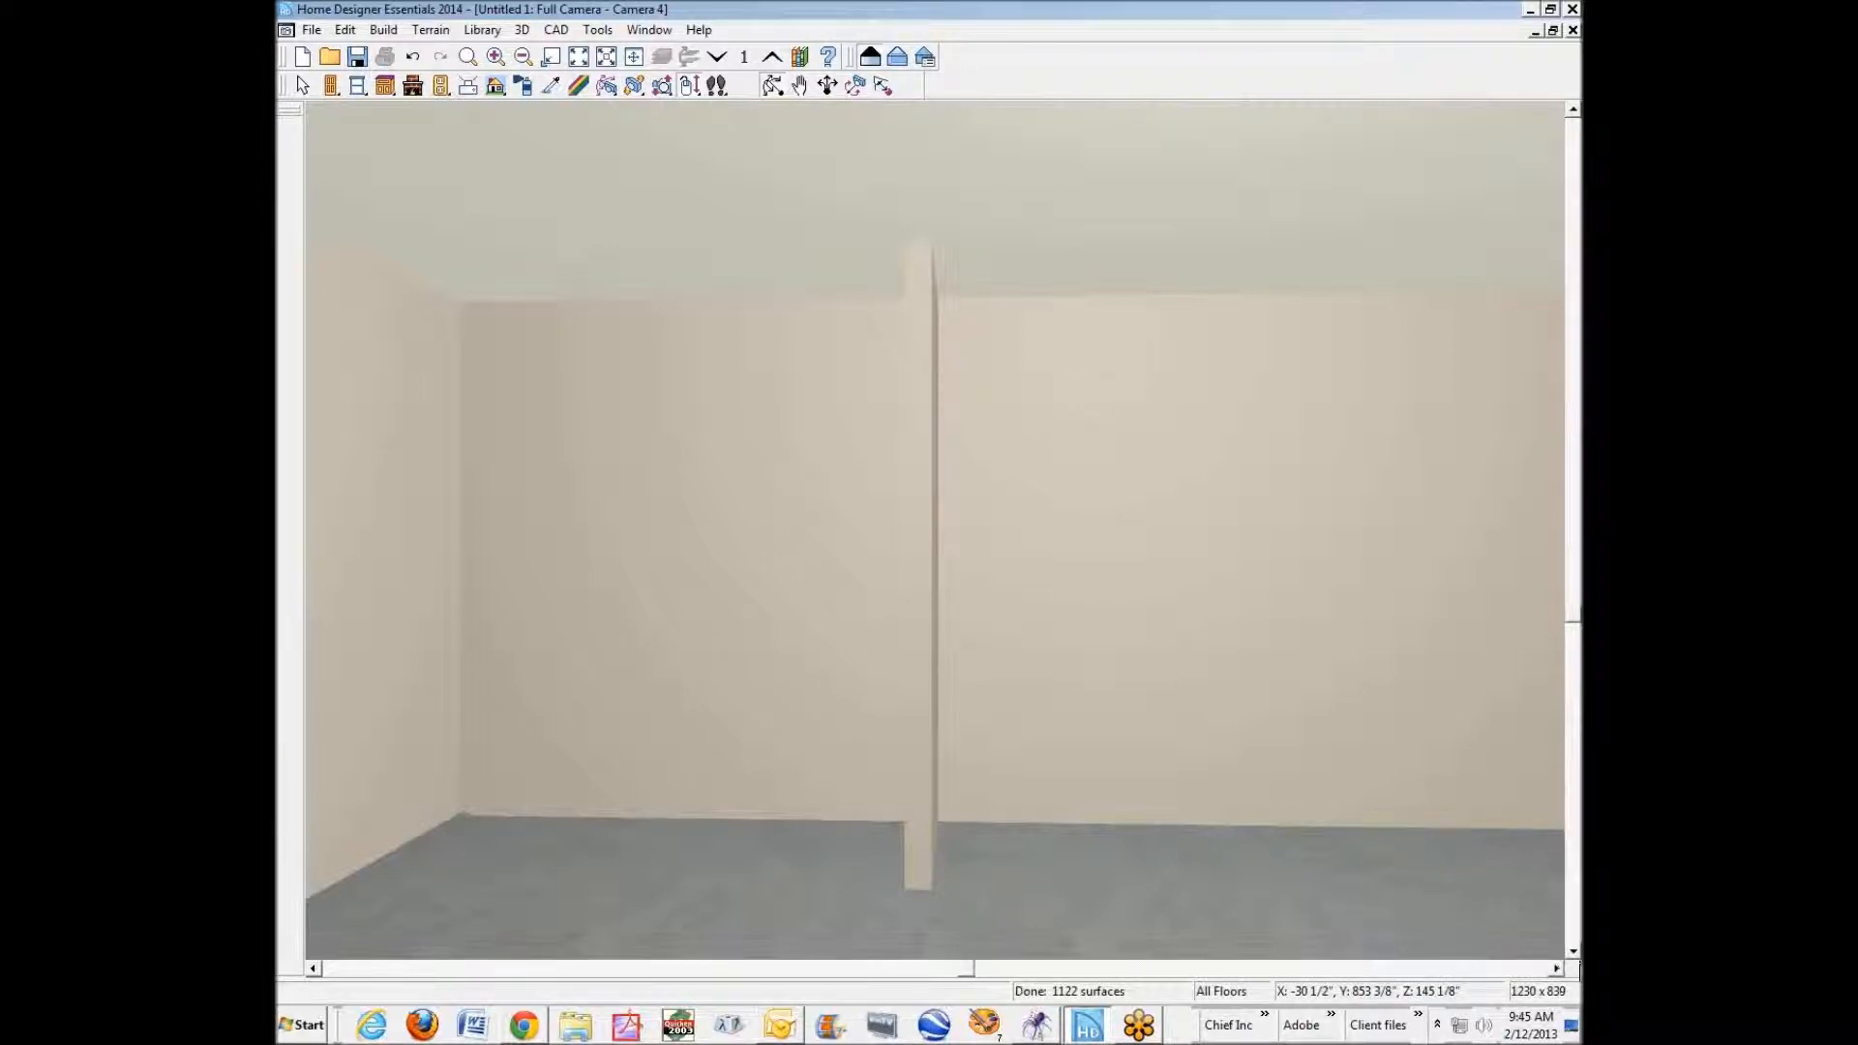
click(1572, 952)
click(1572, 952)
drag(932, 448, 782, 363)
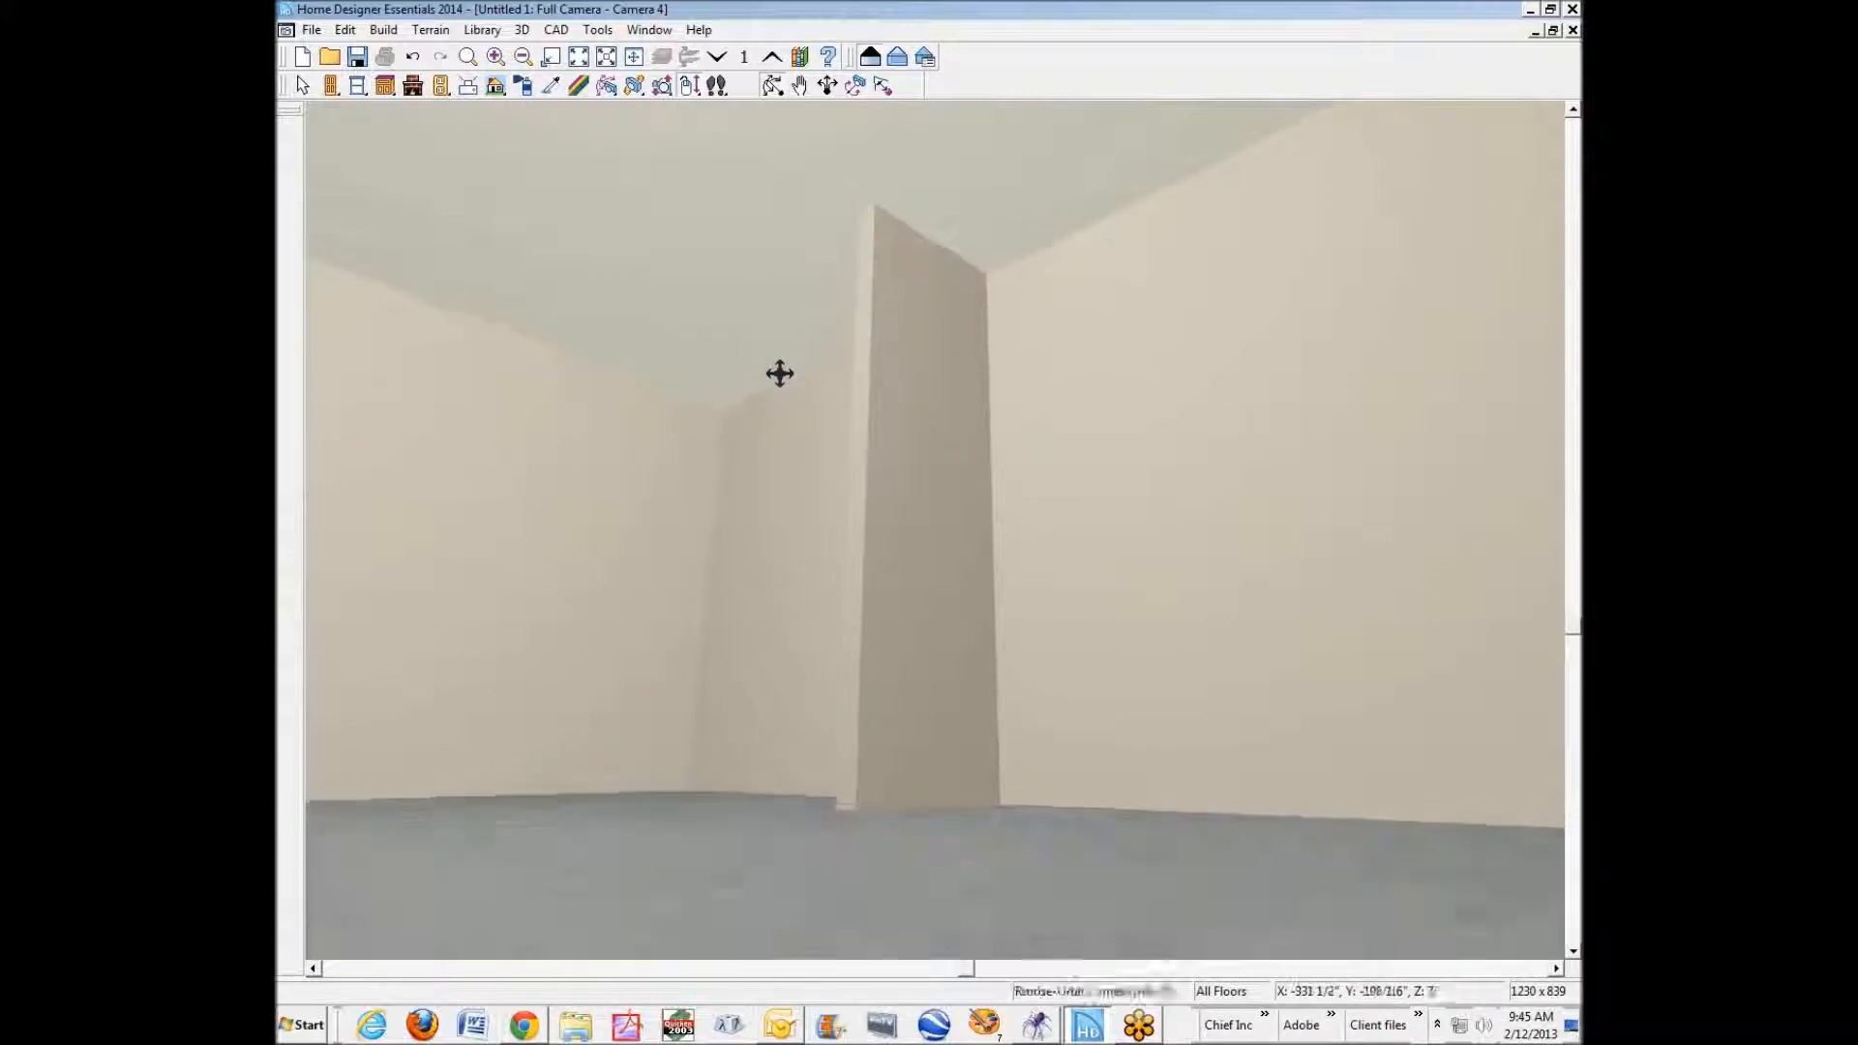
click(1572, 30)
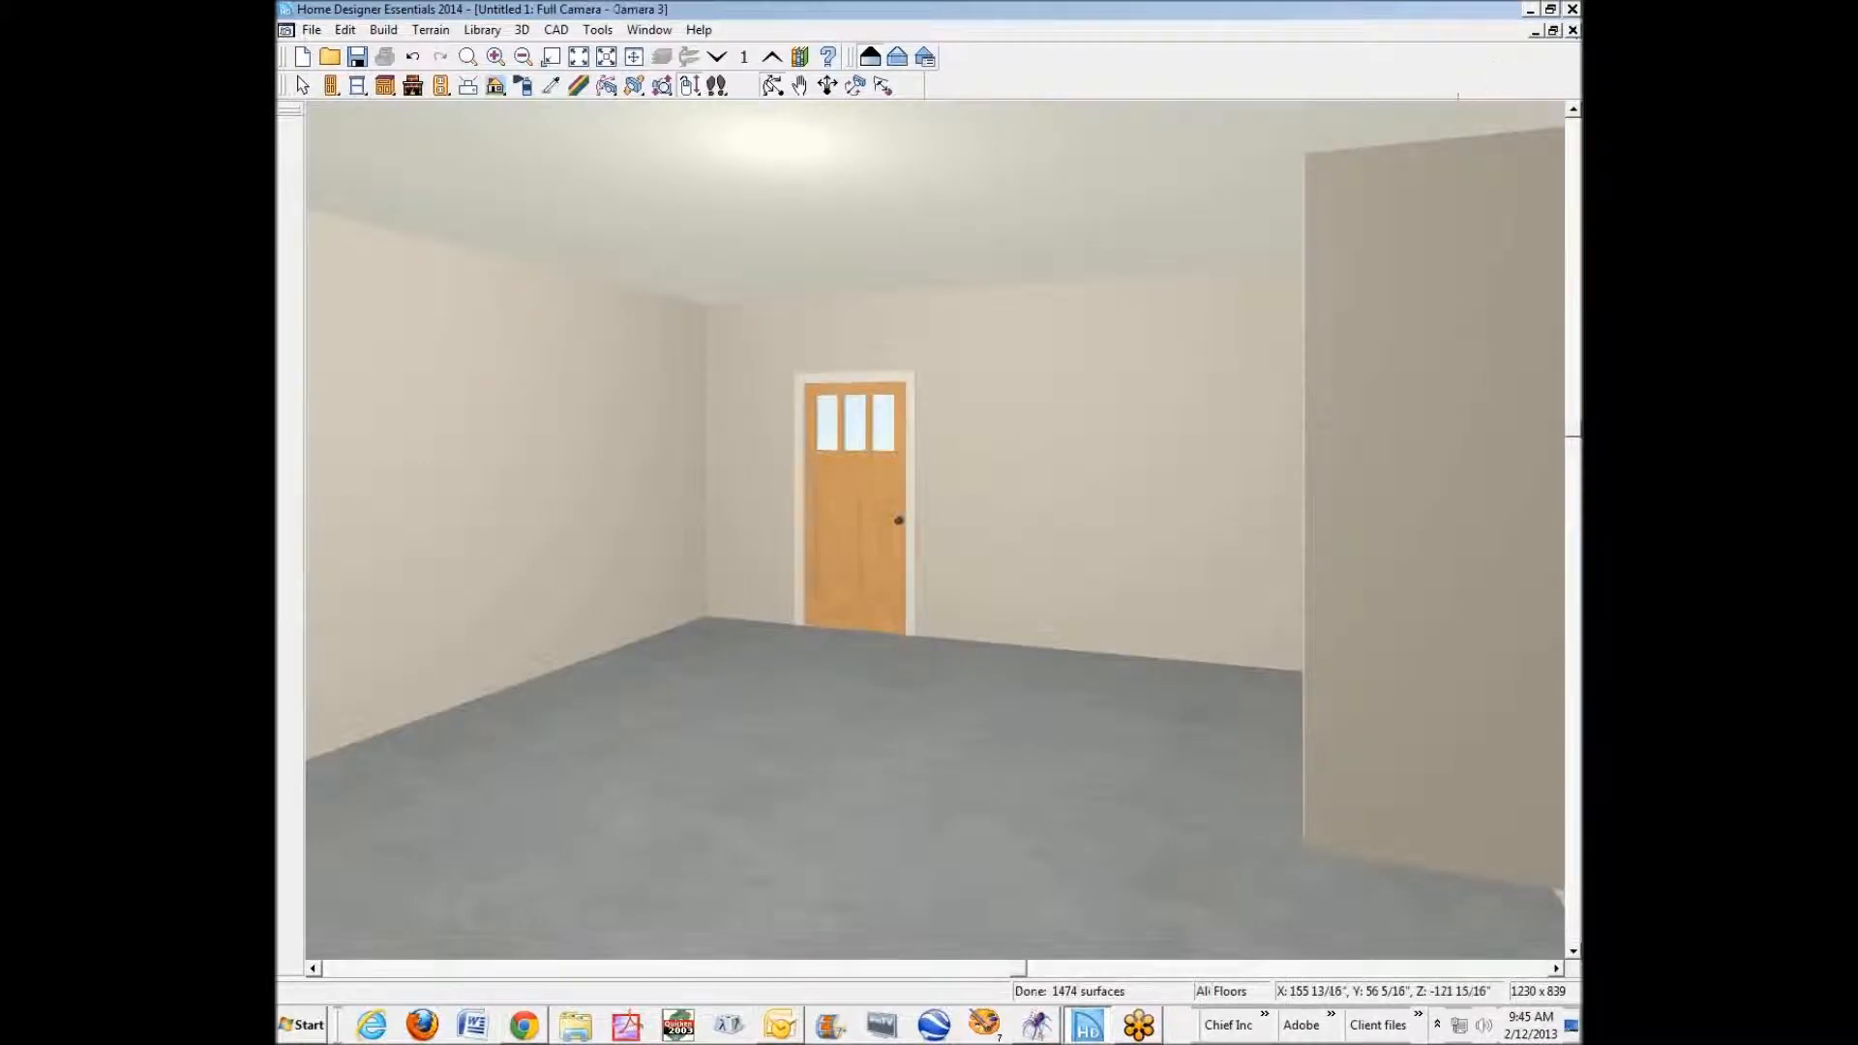
click(1574, 30)
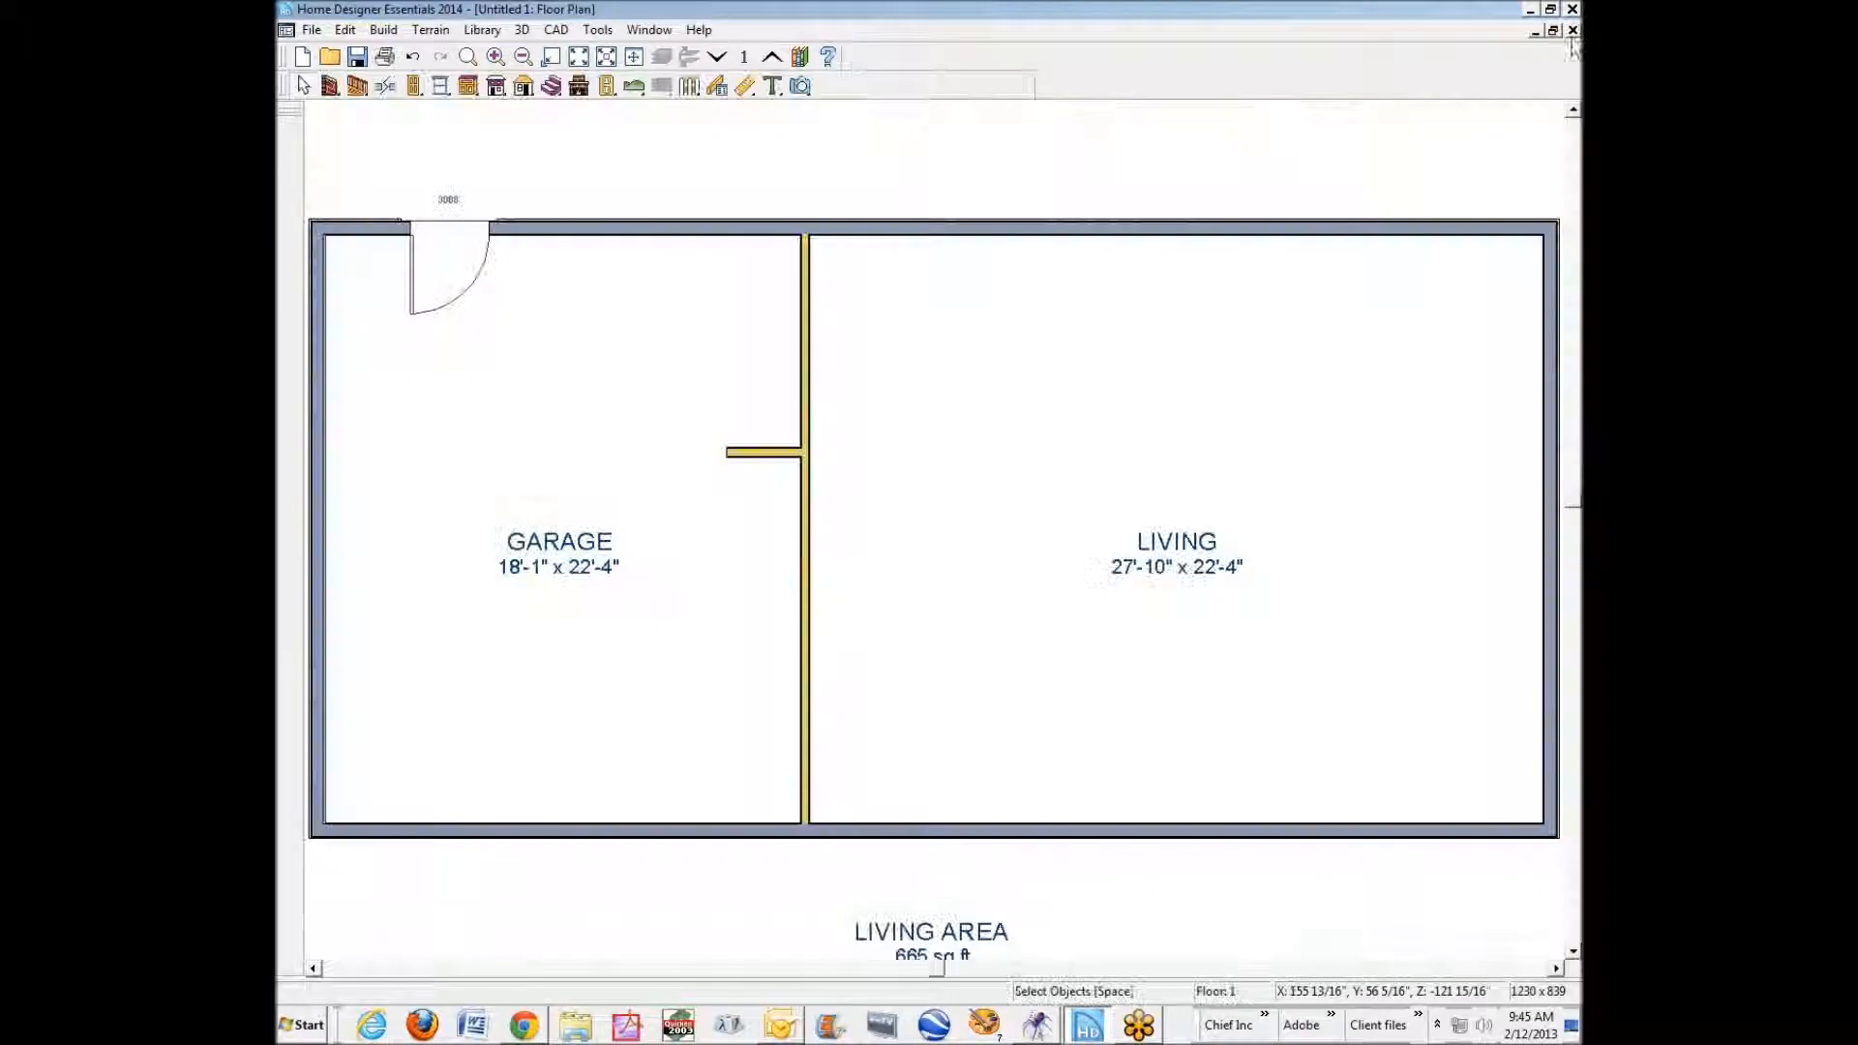
- Check the garage's door wall and short partition in a wall elevation with see-through glass rendering, and close the elevation
click(803, 86)
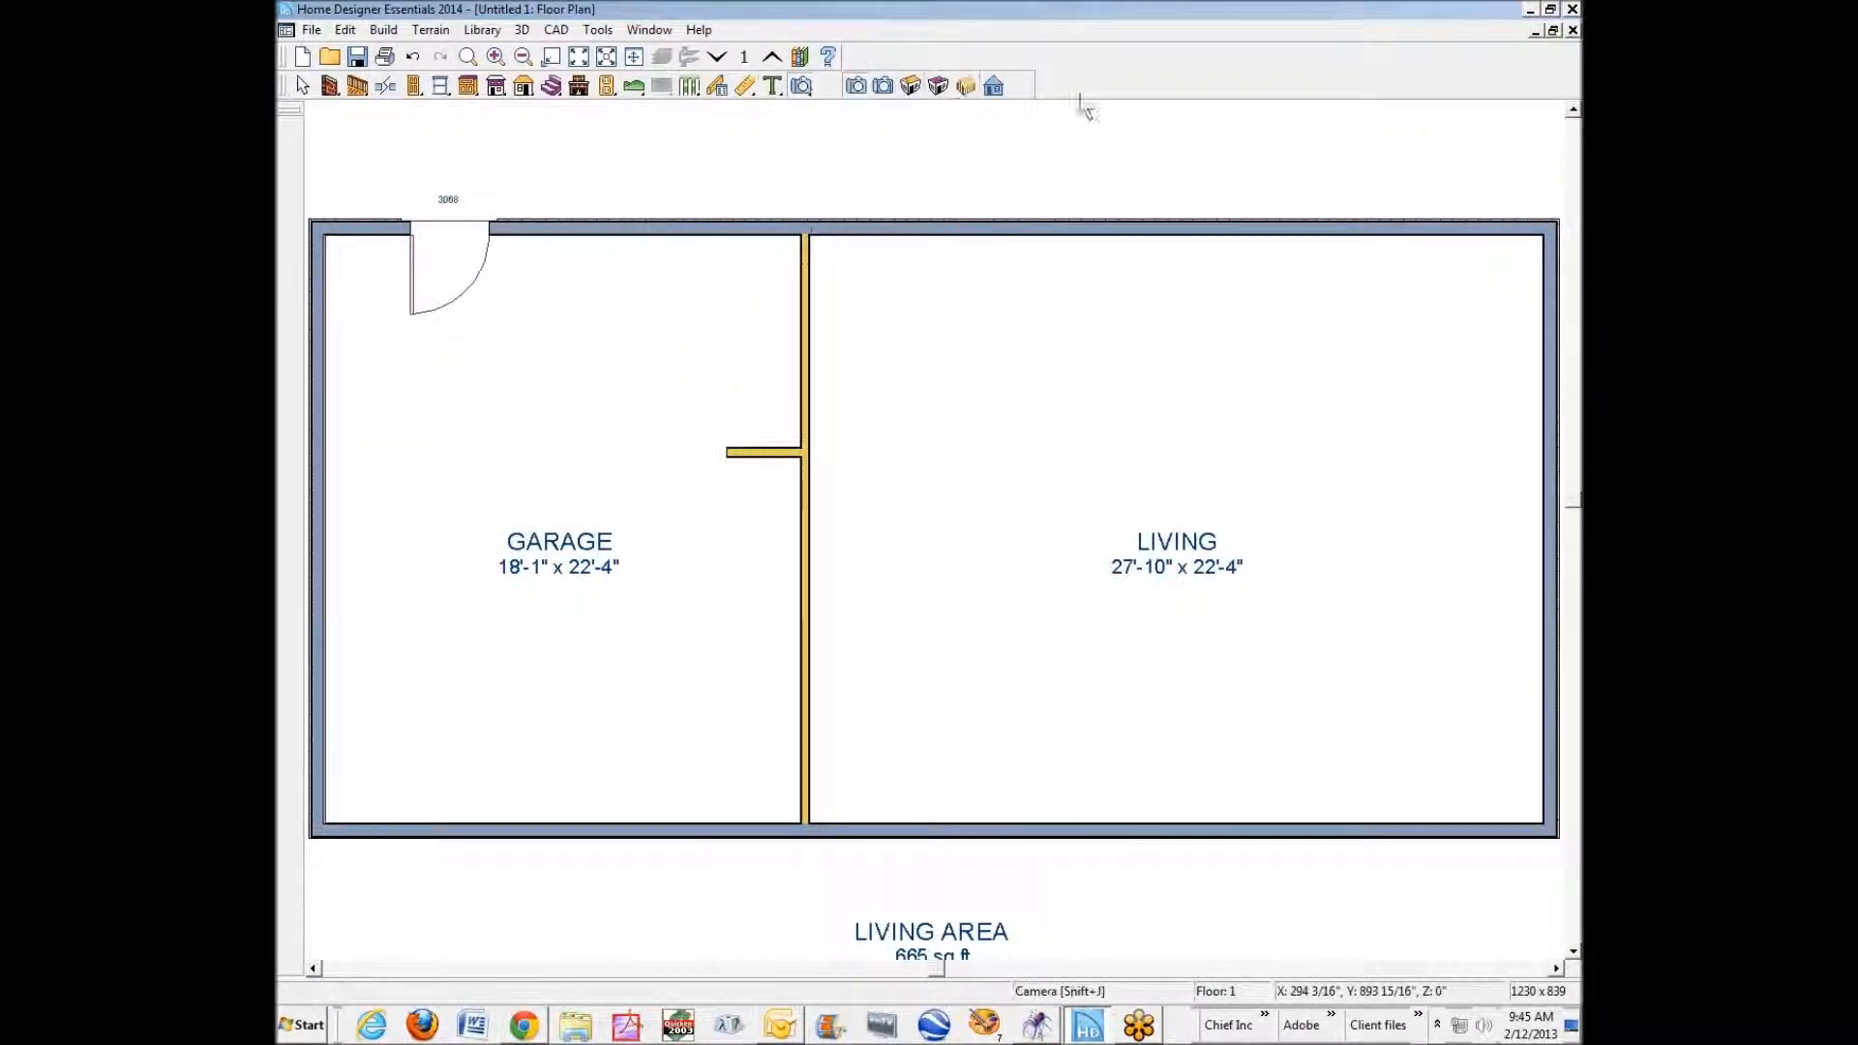
click(994, 86)
drag(709, 537, 695, 320)
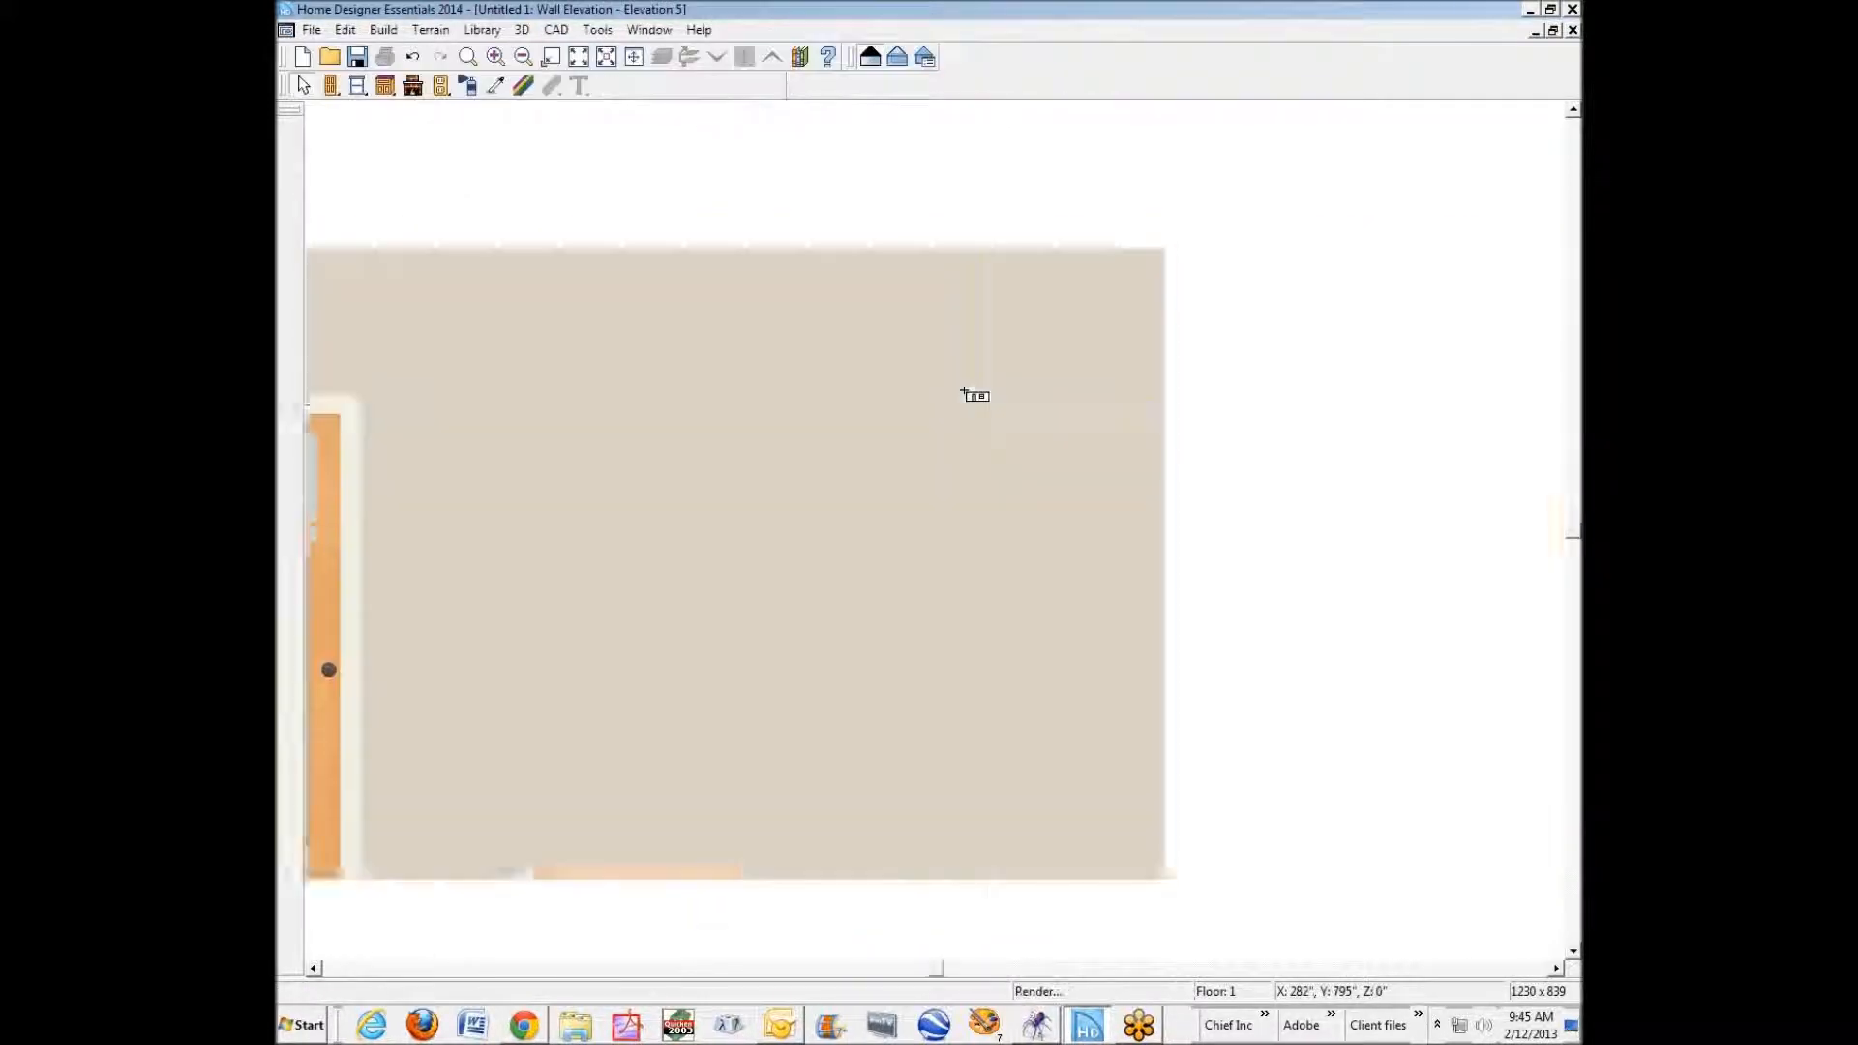
click(1556, 968)
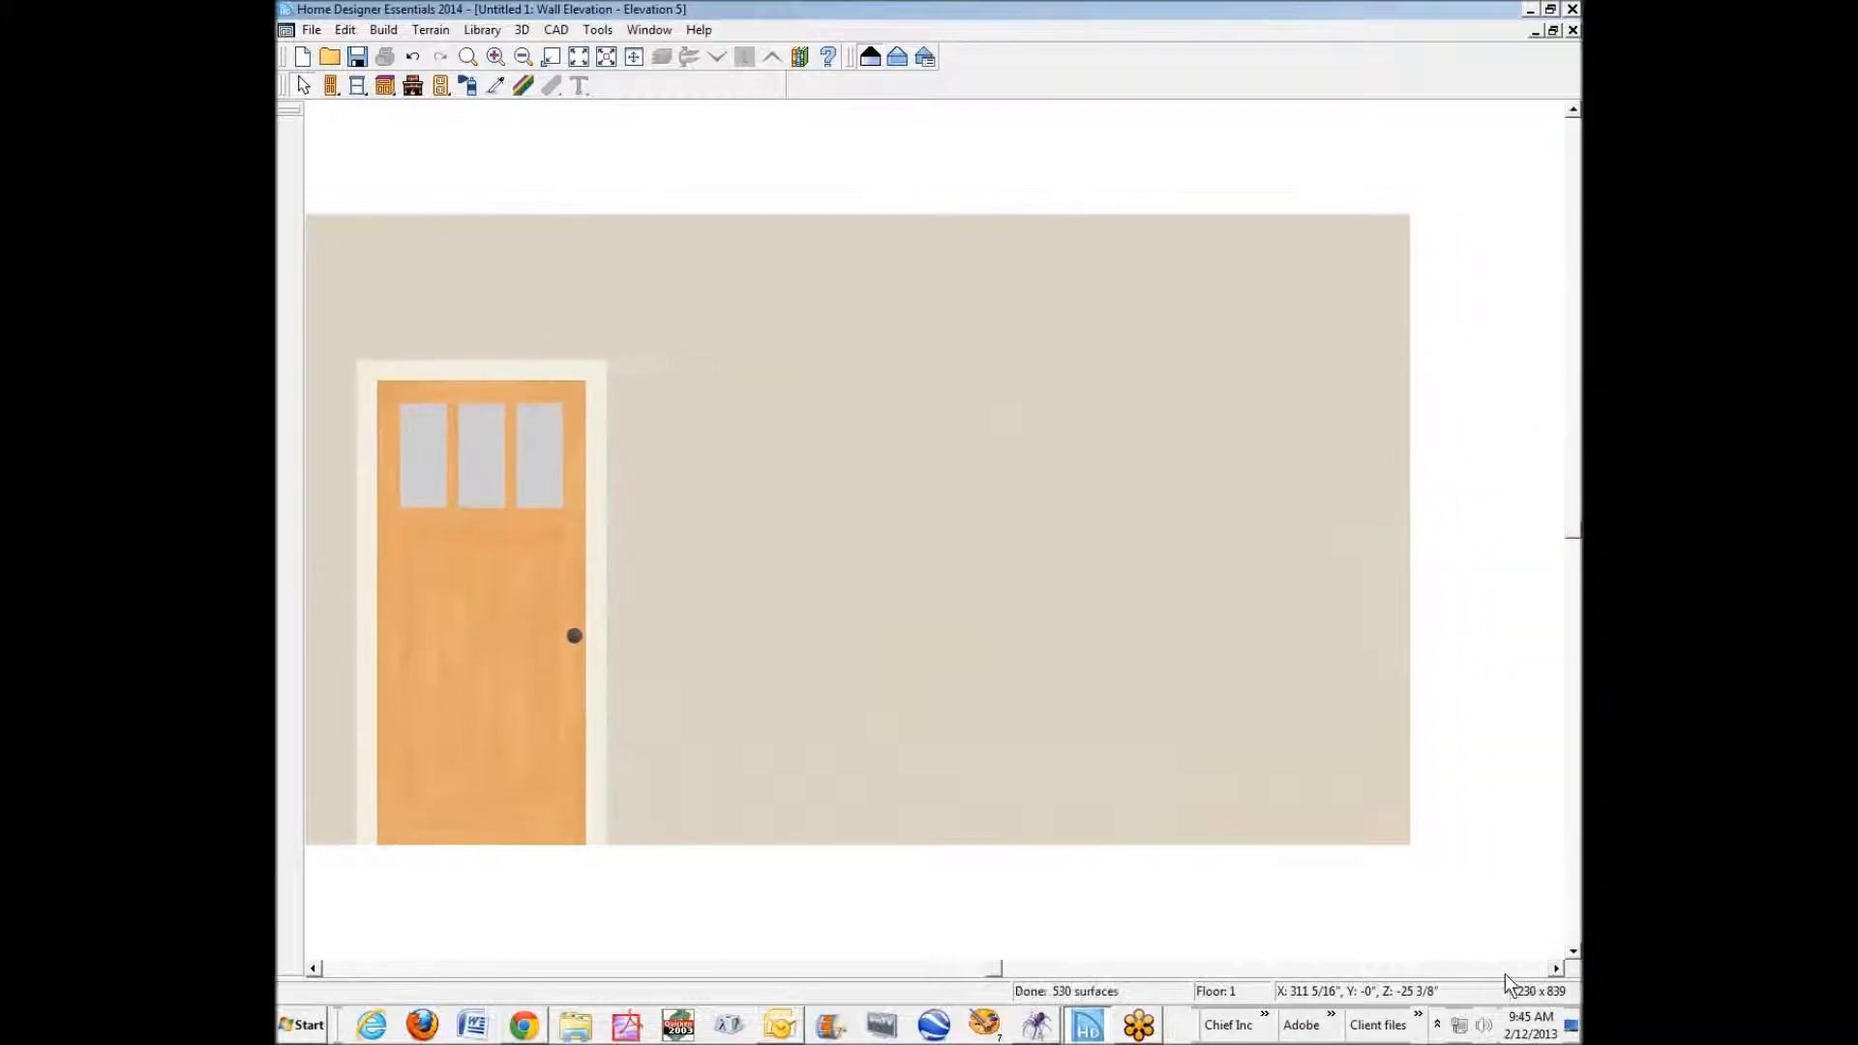
click(897, 58)
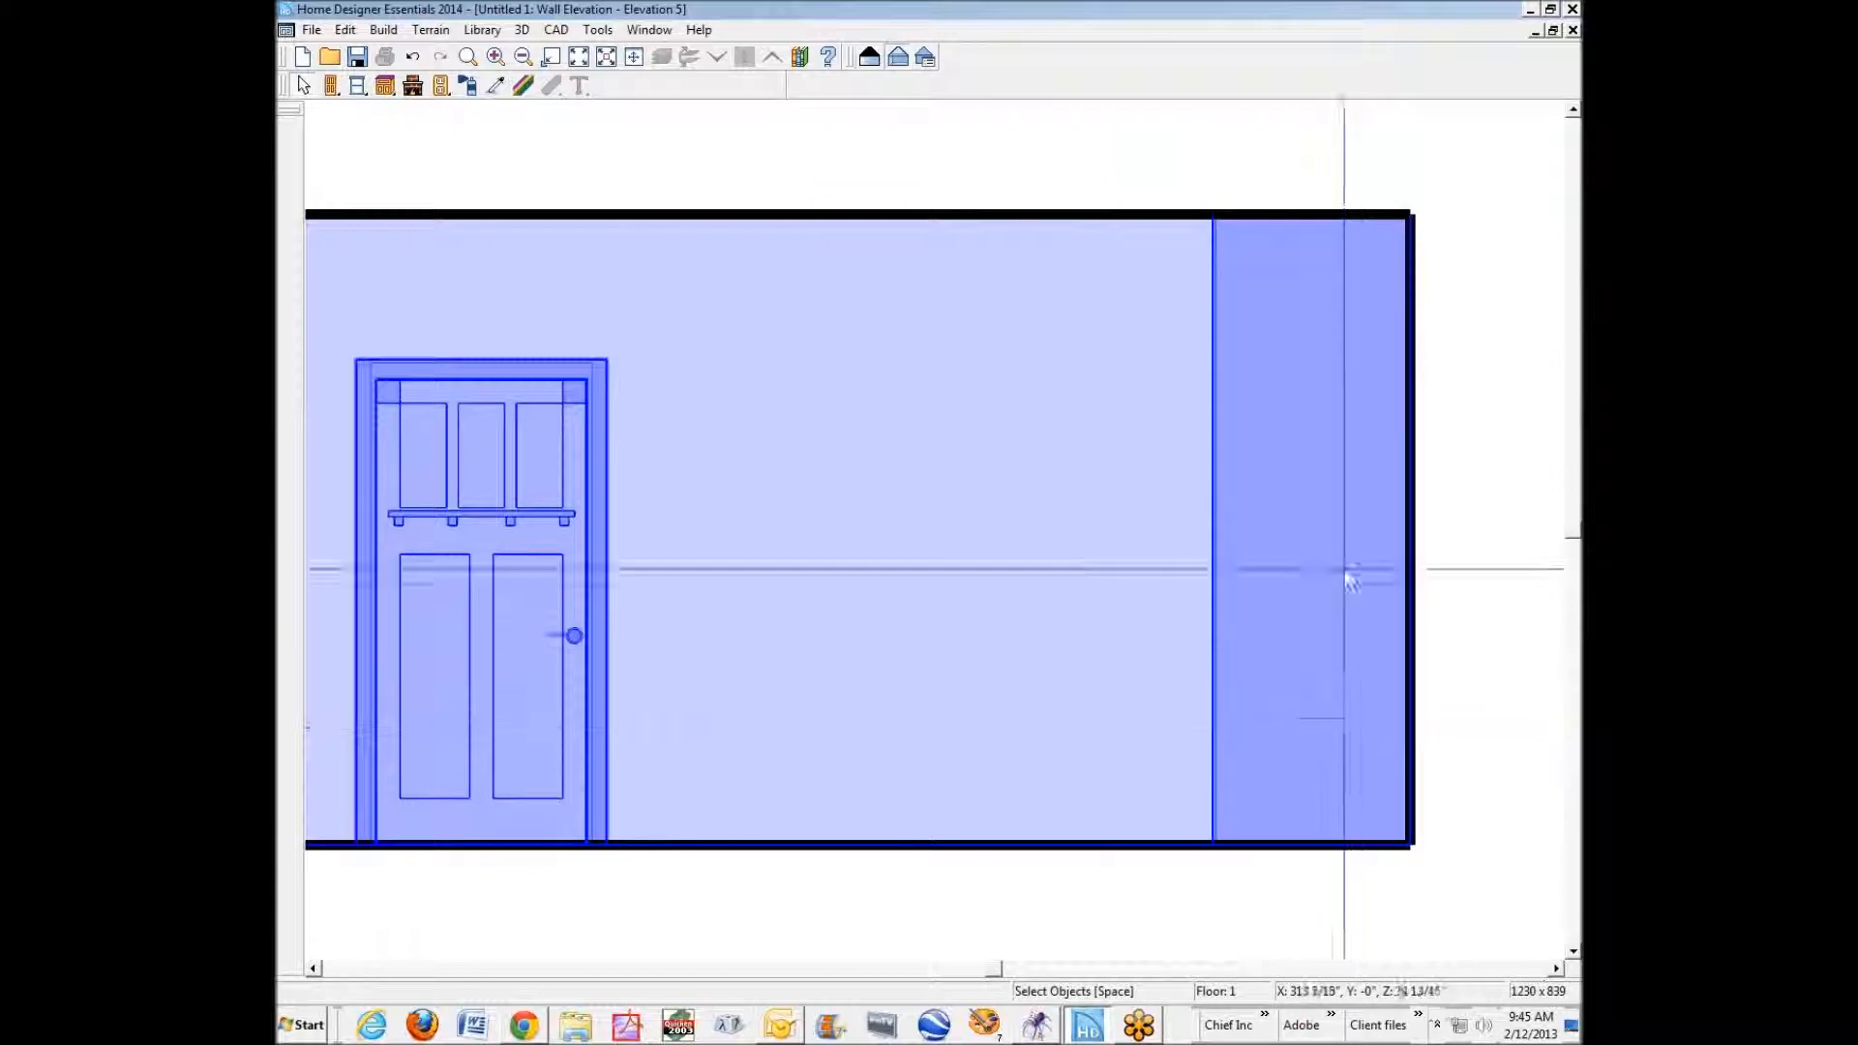
click(1295, 689)
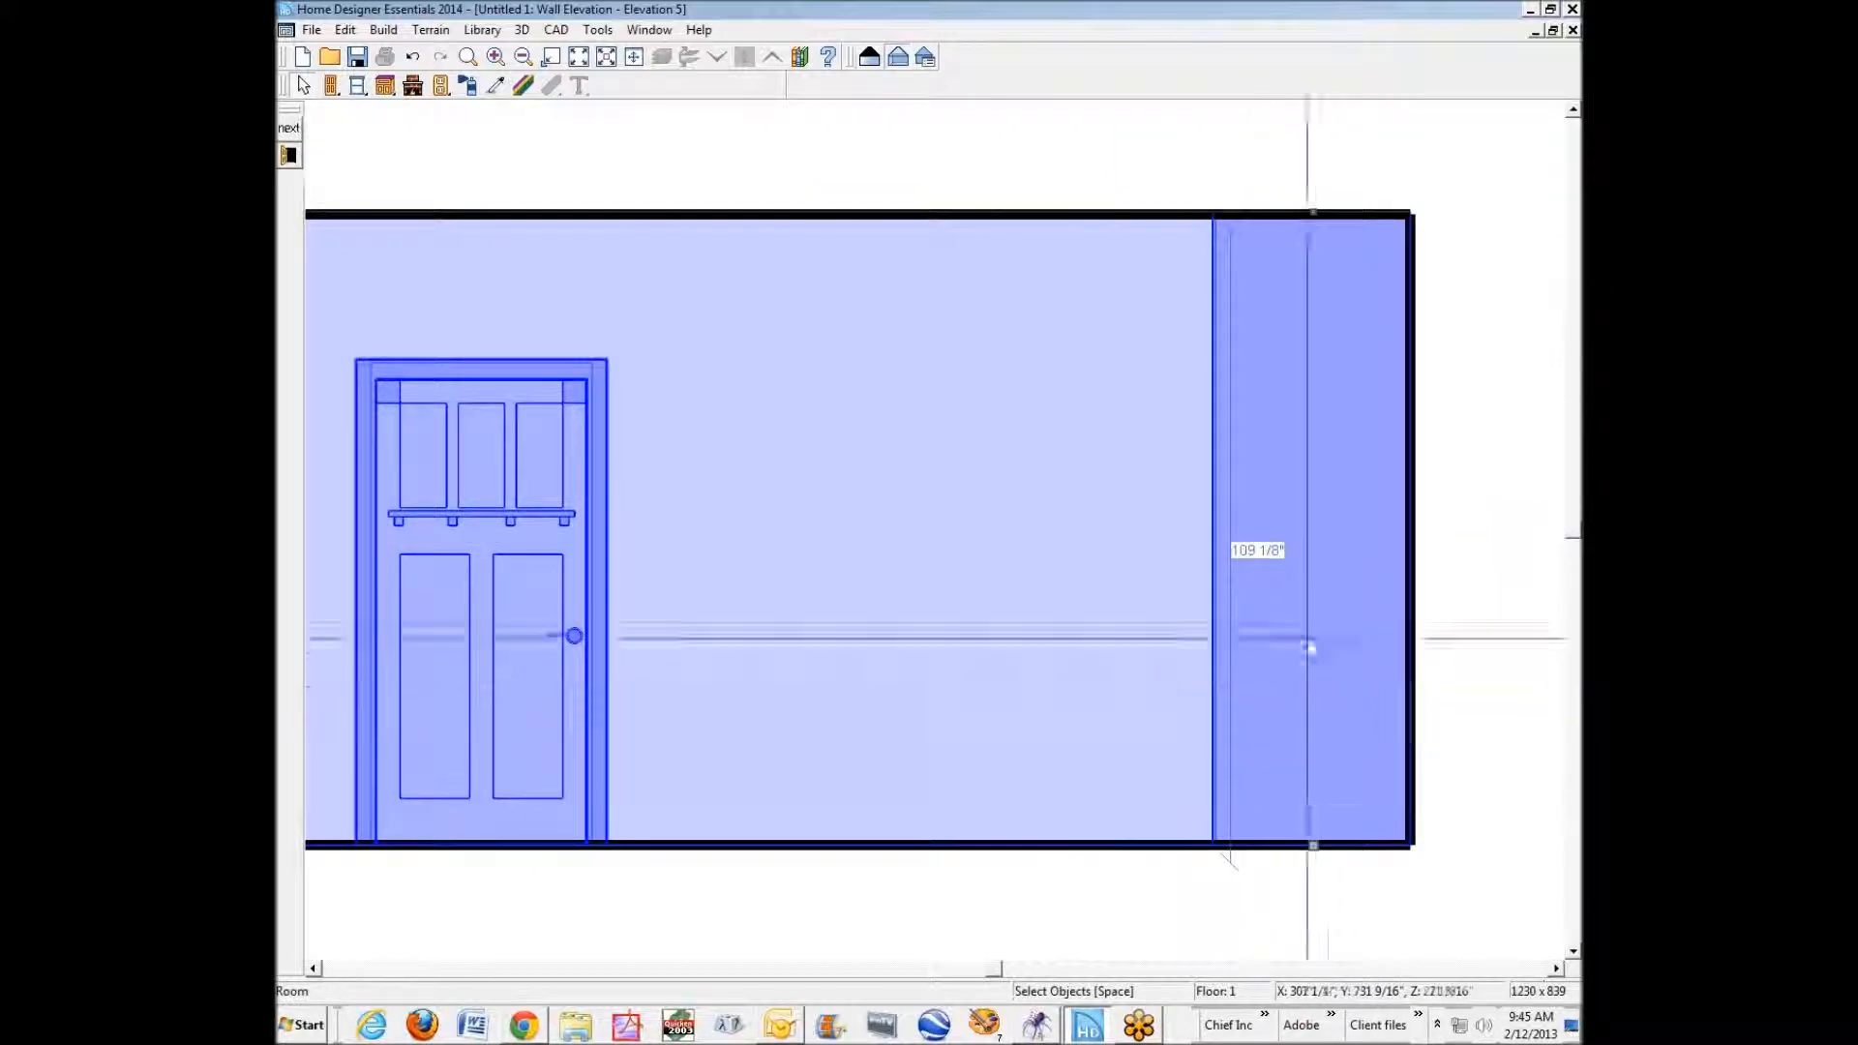
key(Escape)
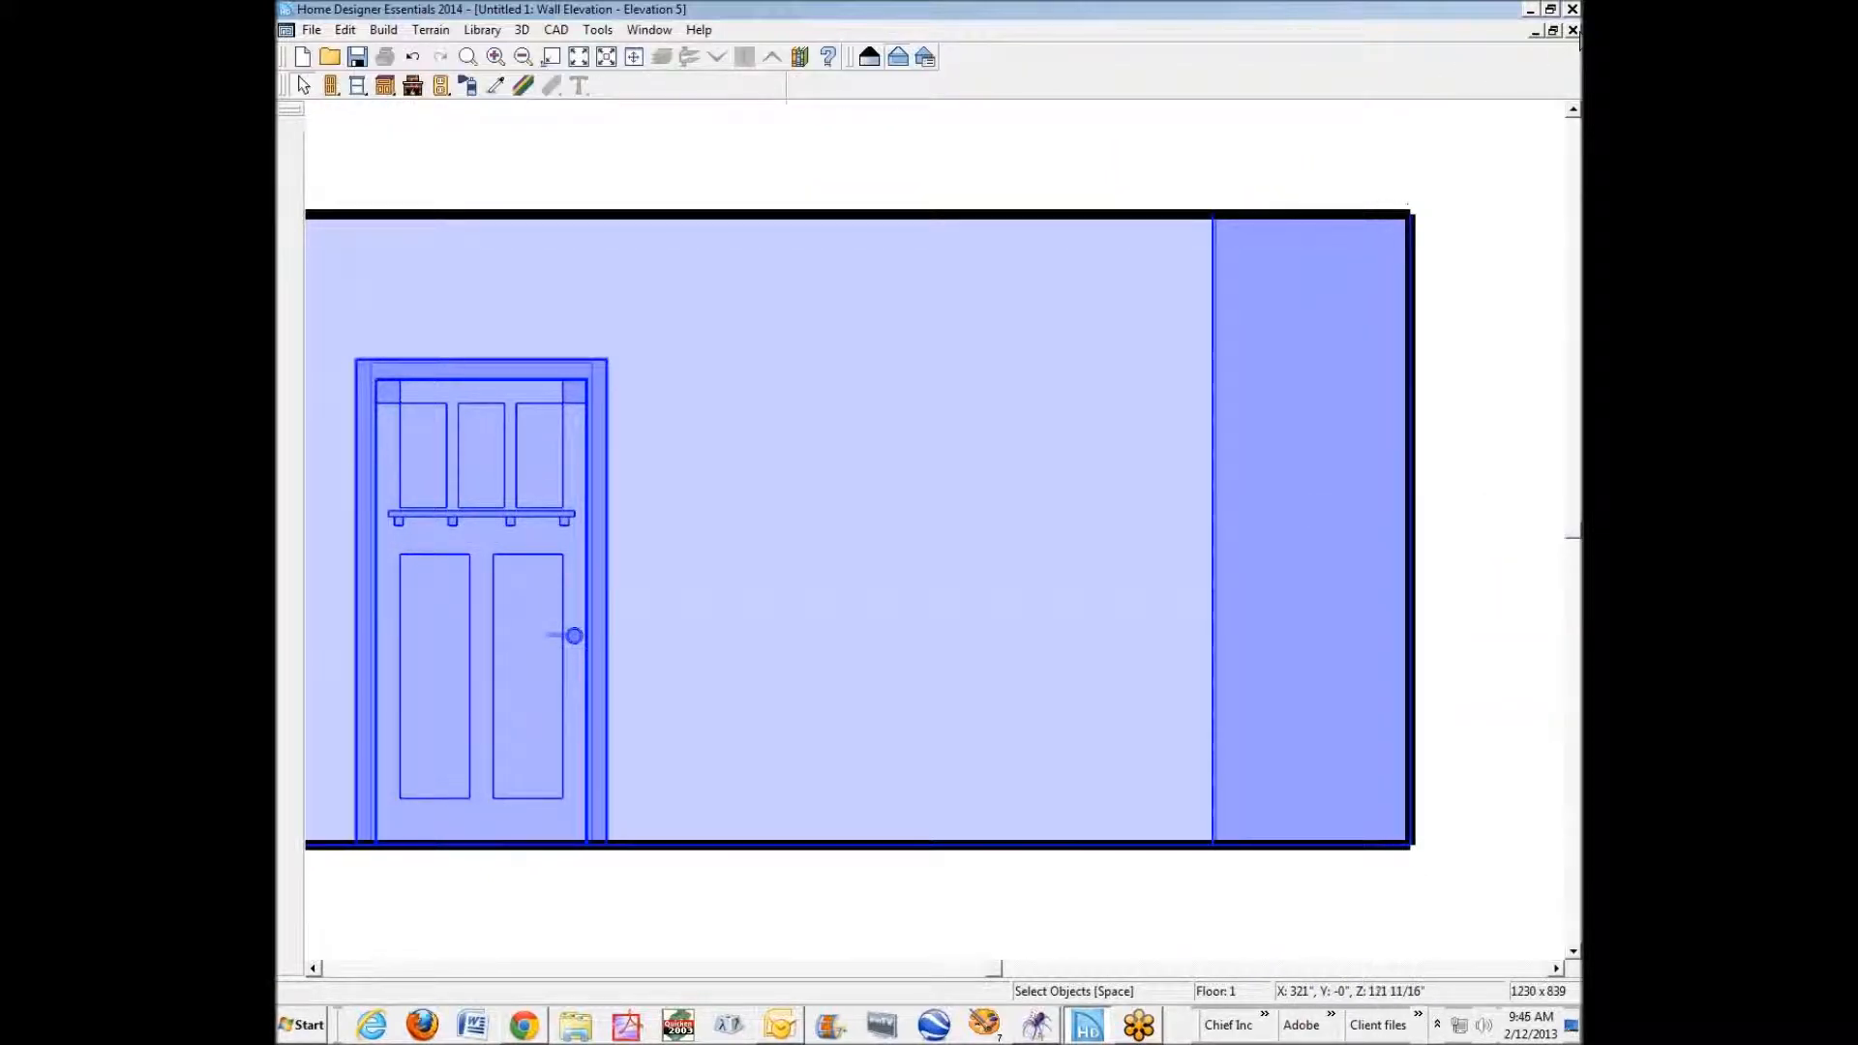
click(1574, 31)
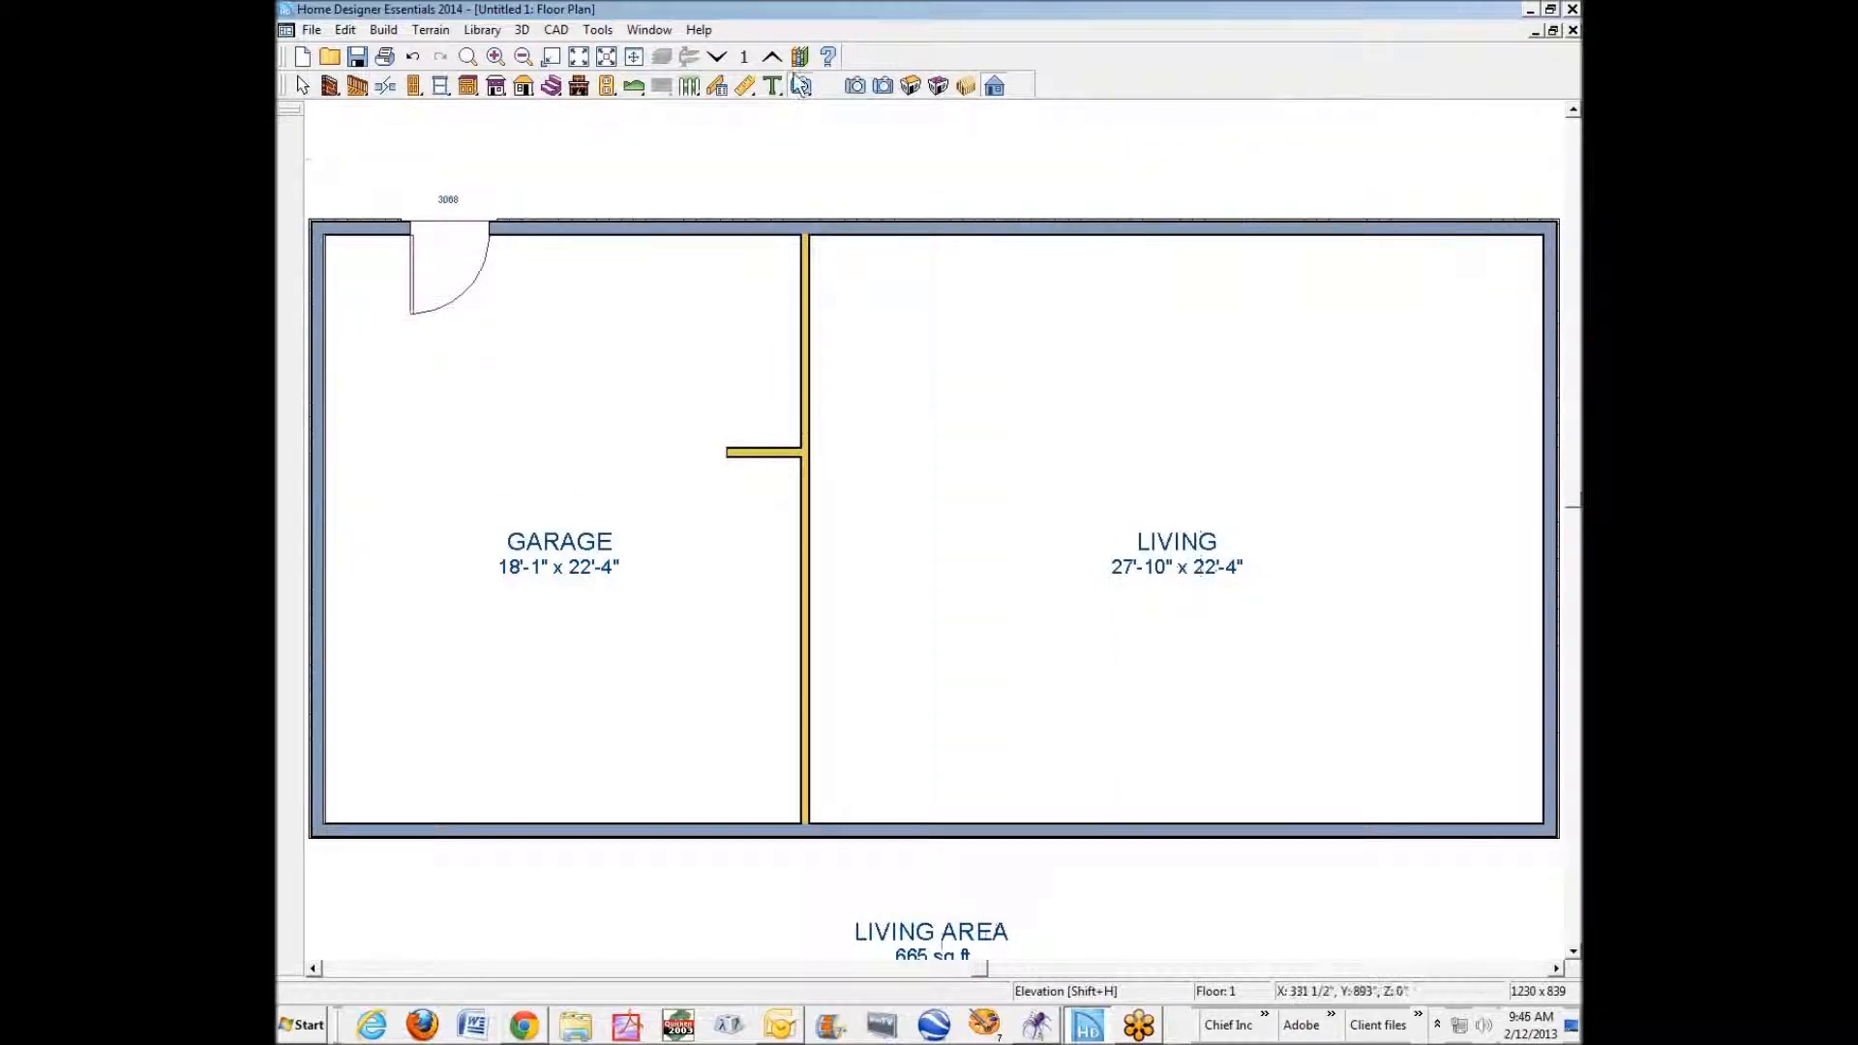
- Examine where the short garage partition meets the floor in a new full camera view with see-through glass rendering
click(802, 86)
drag(479, 726, 658, 546)
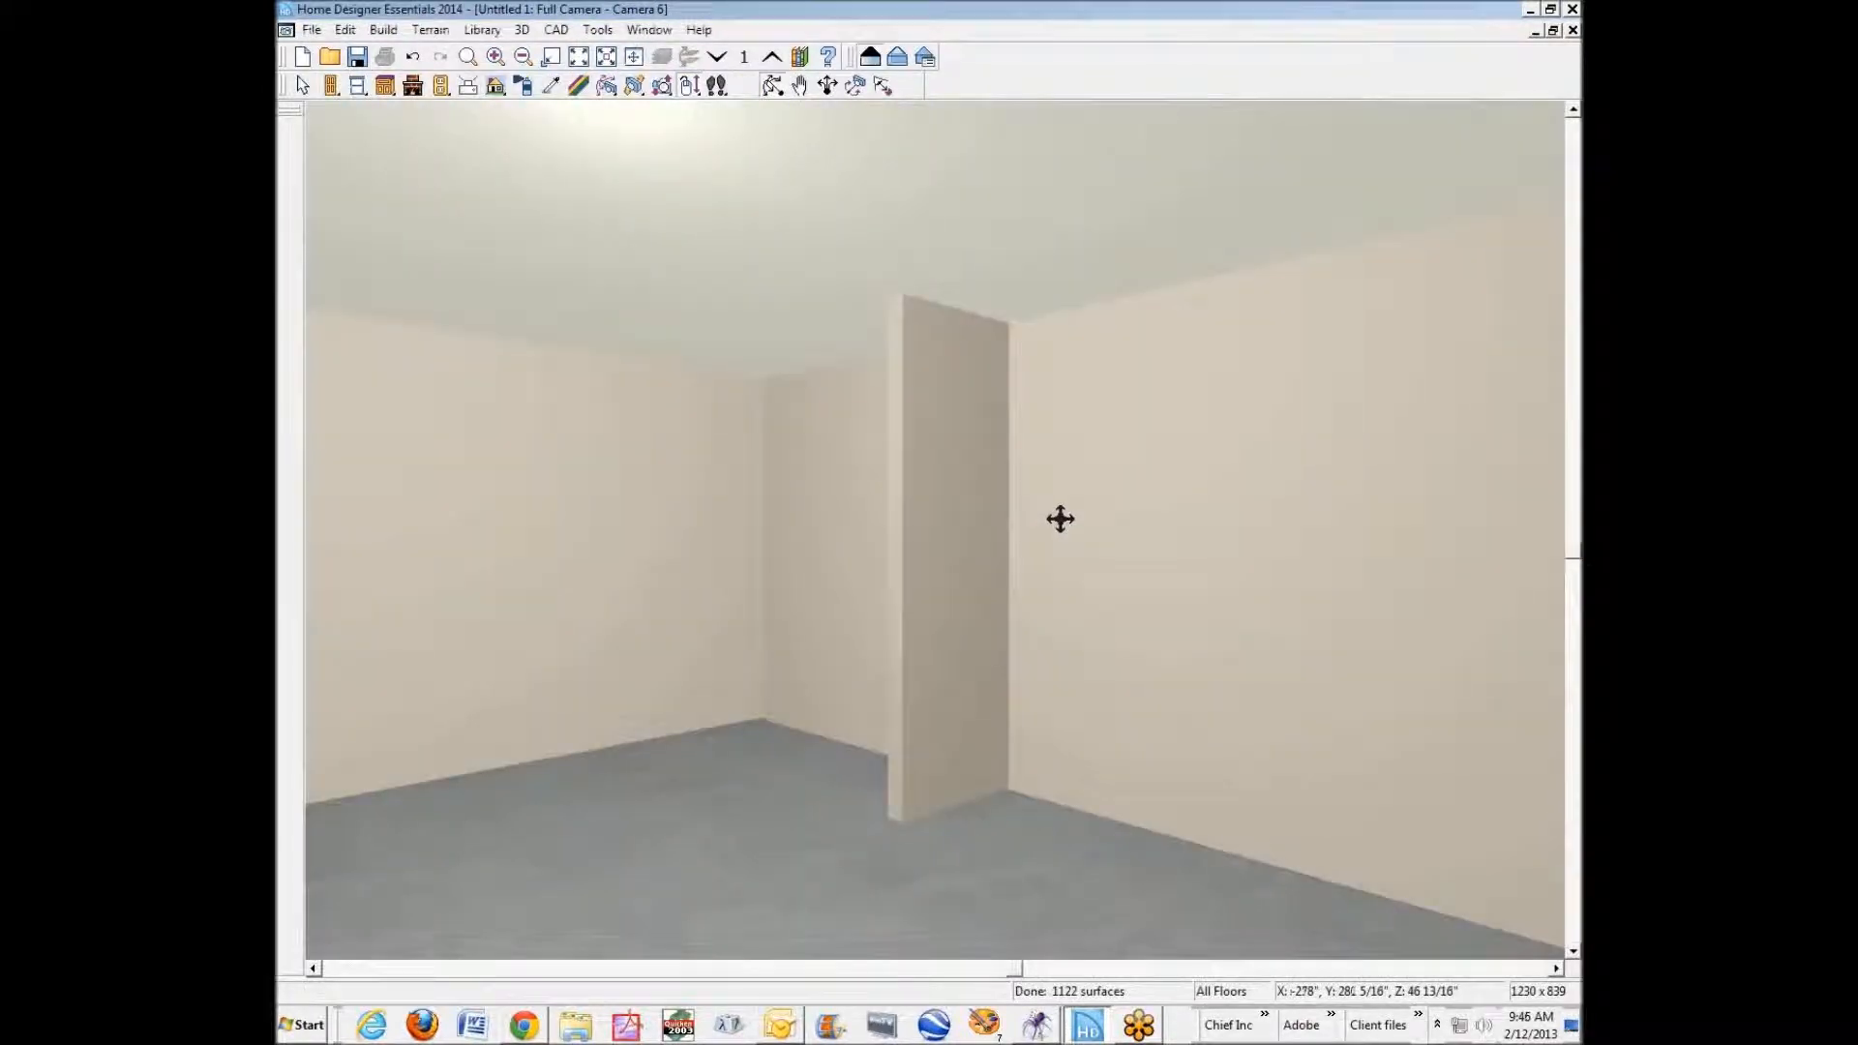
drag(1004, 838, 1006, 785)
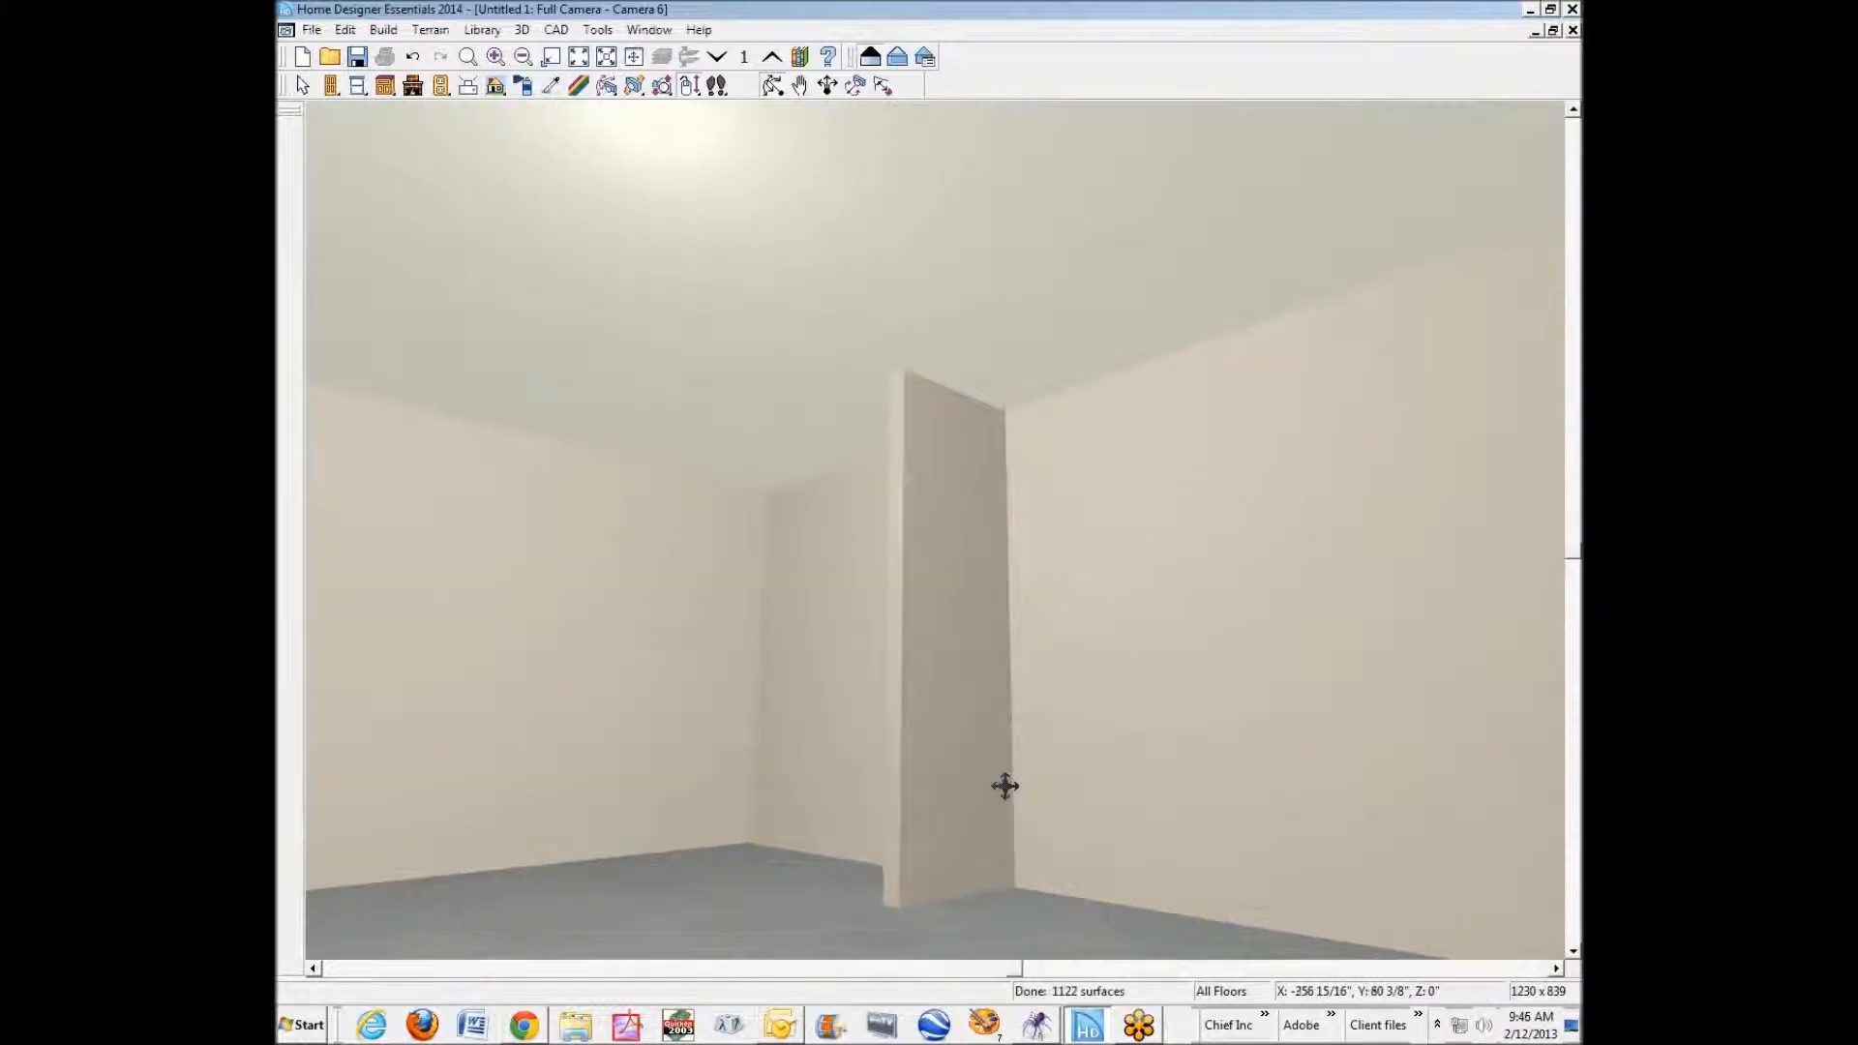
click(1573, 951)
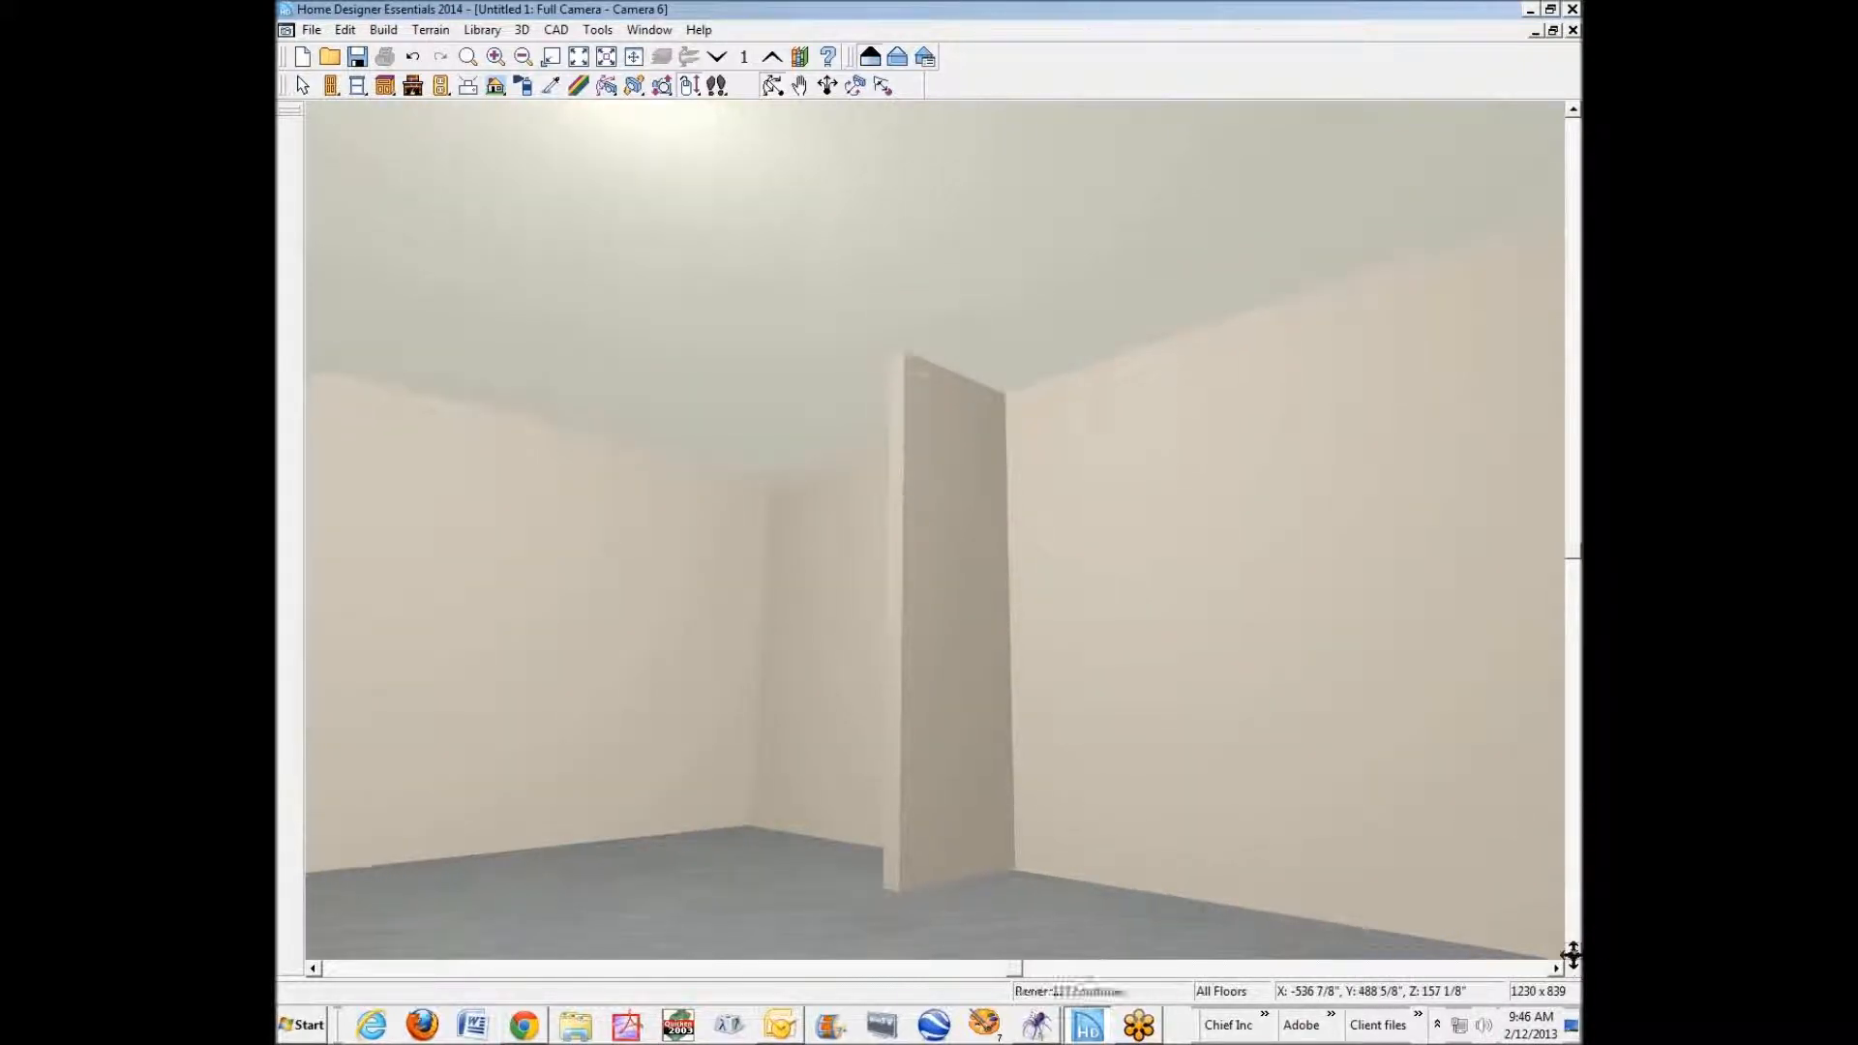
click(897, 56)
drag(1089, 581, 1061, 526)
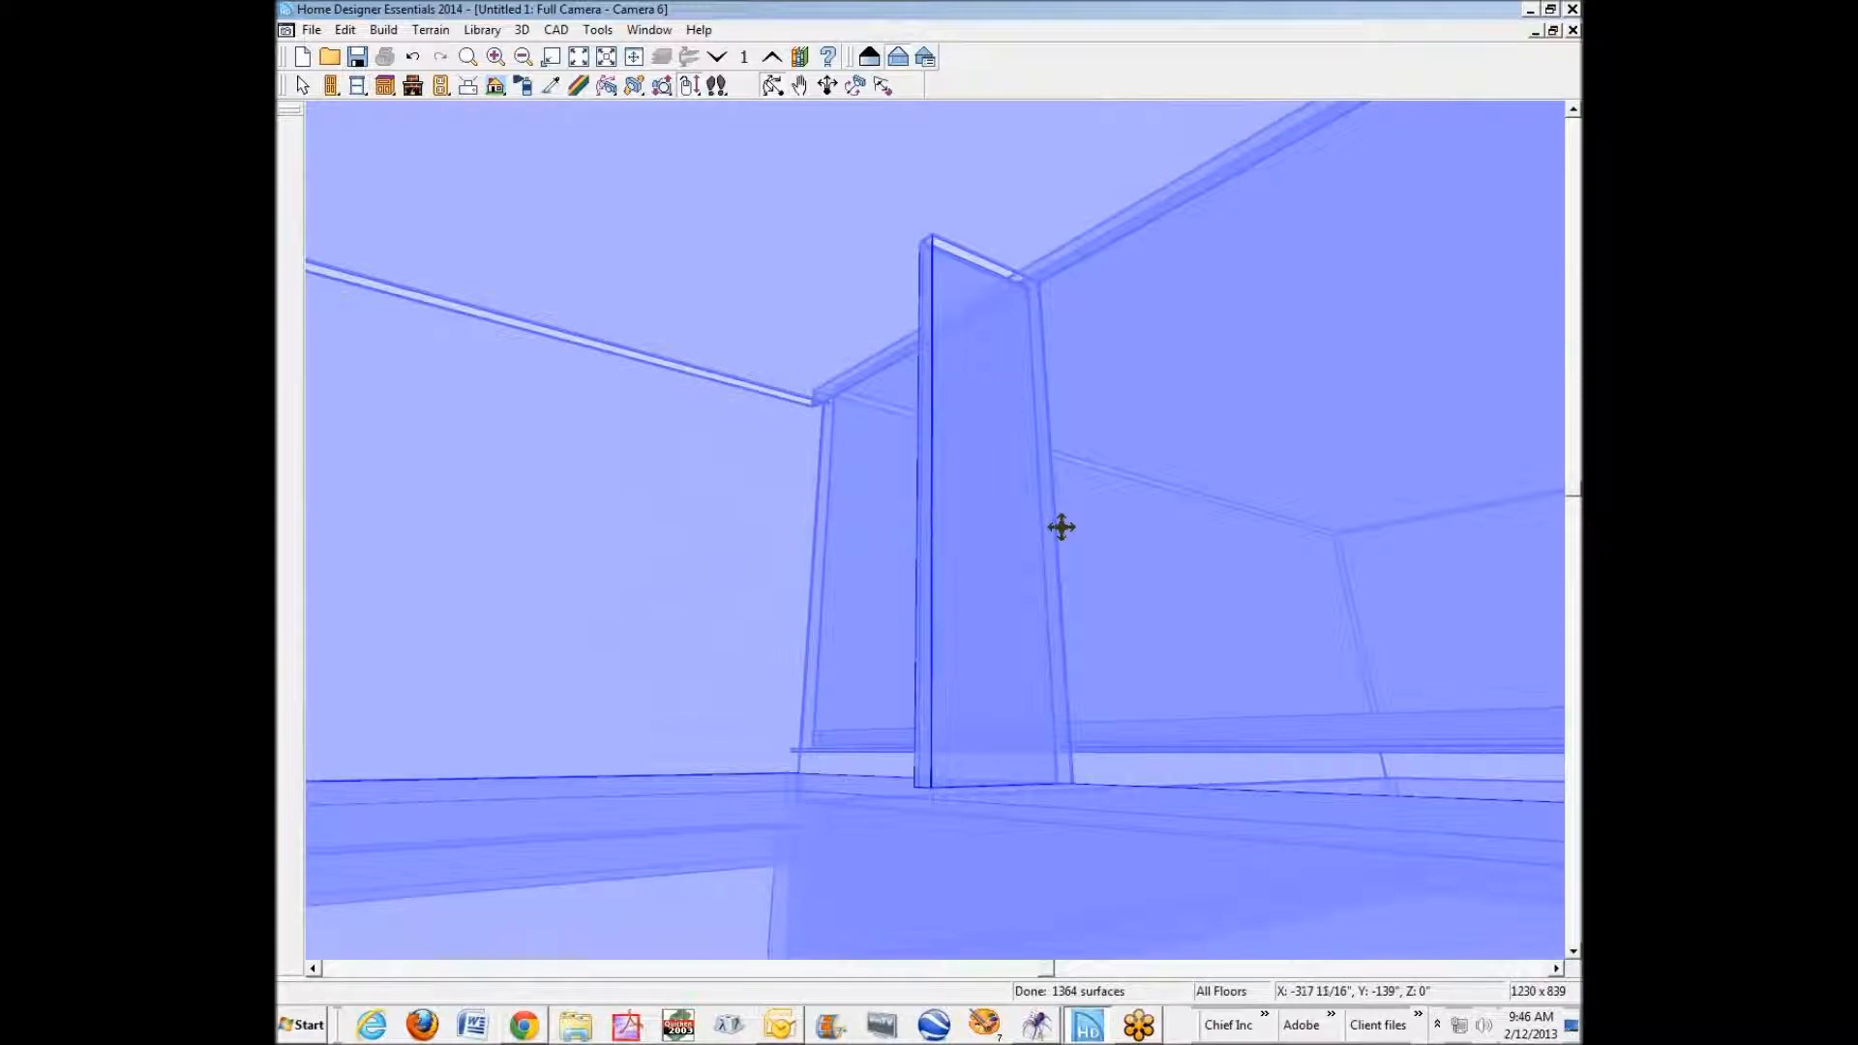
drag(1062, 527, 1062, 556)
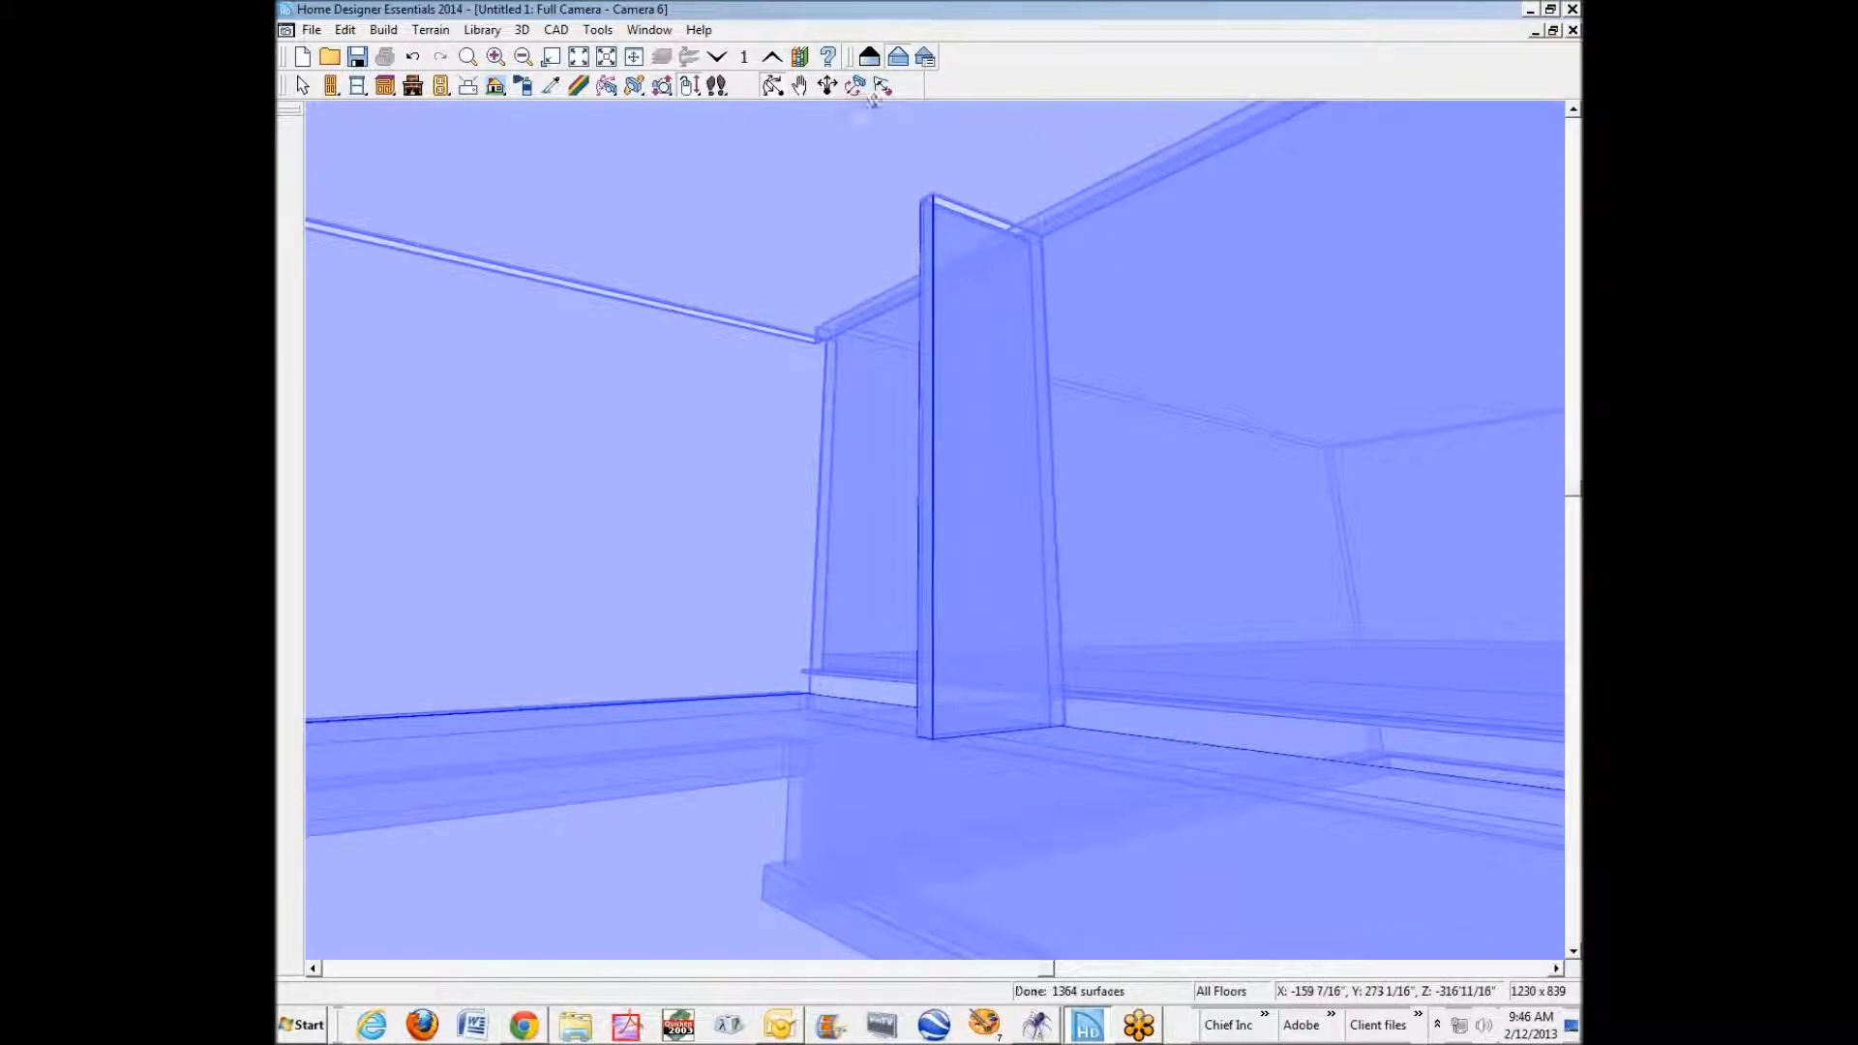
- Inspect the short garage partition's base in standard rendering, and replace the view with a new full camera facing the garage door wall
click(895, 58)
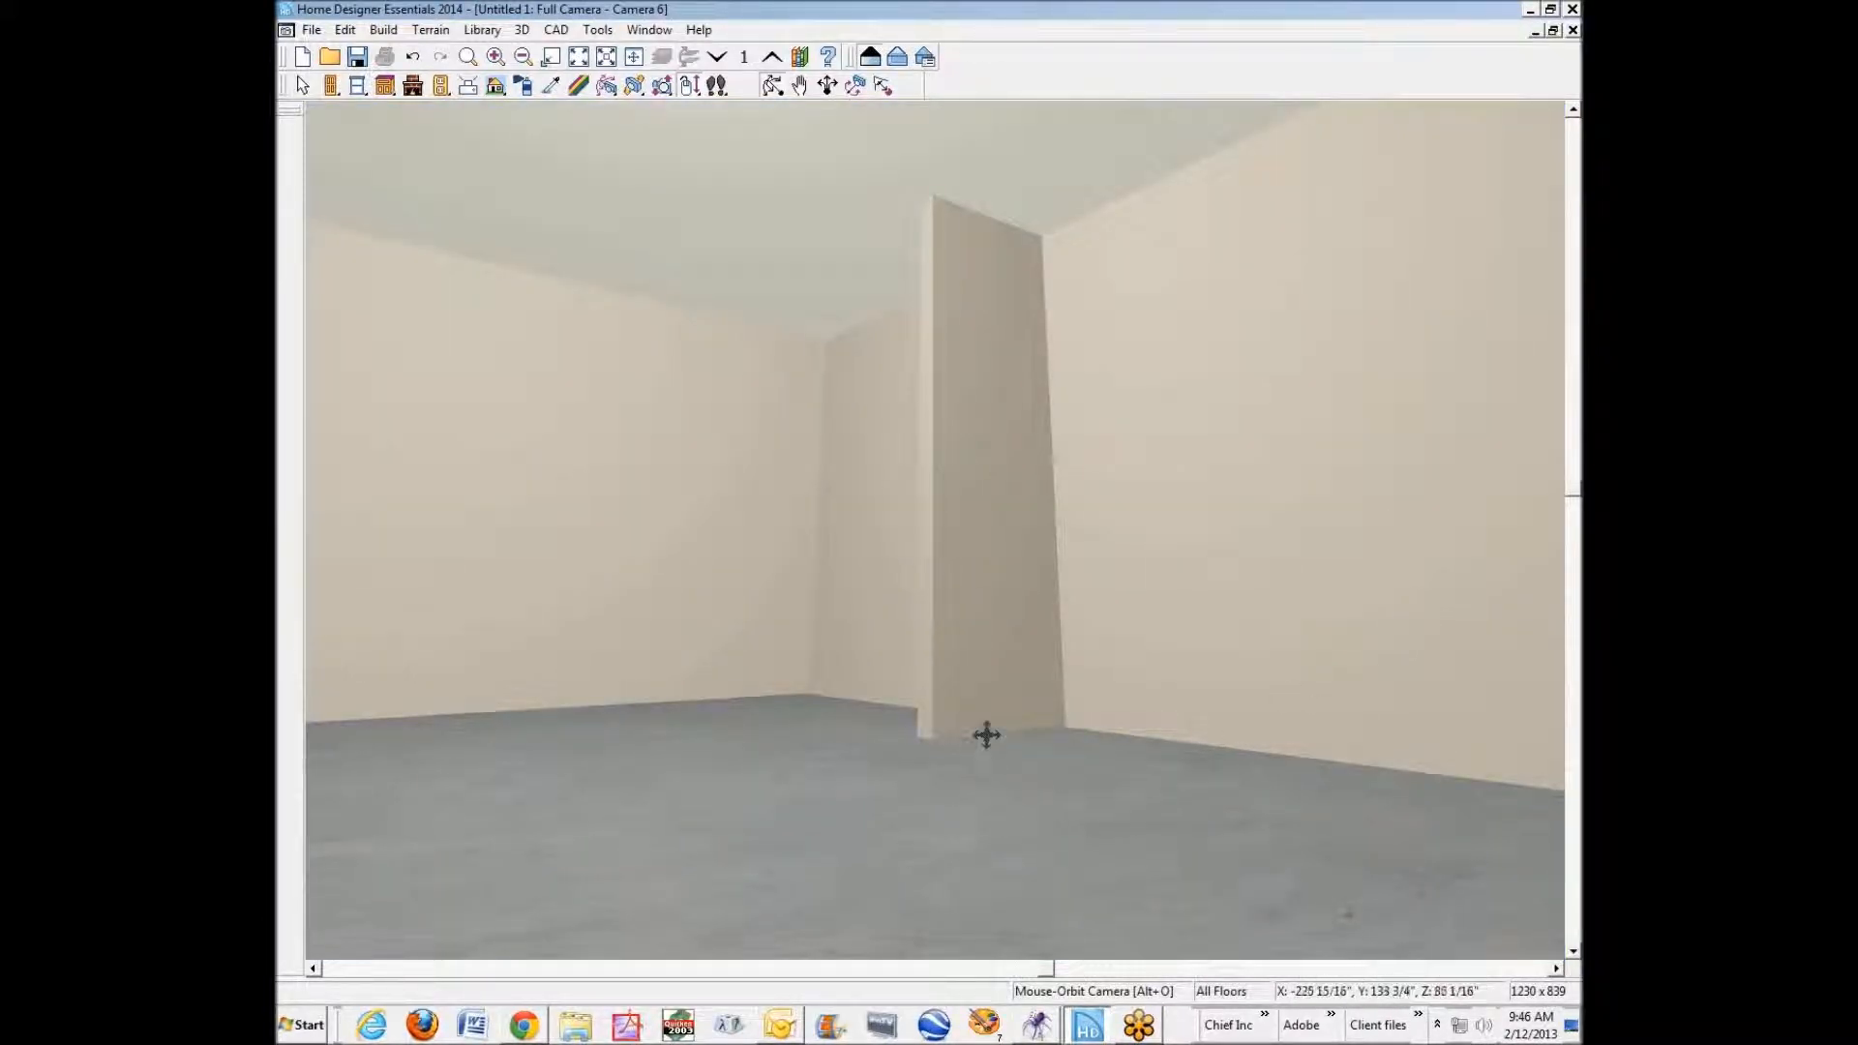
scroll(987, 734, up, 6)
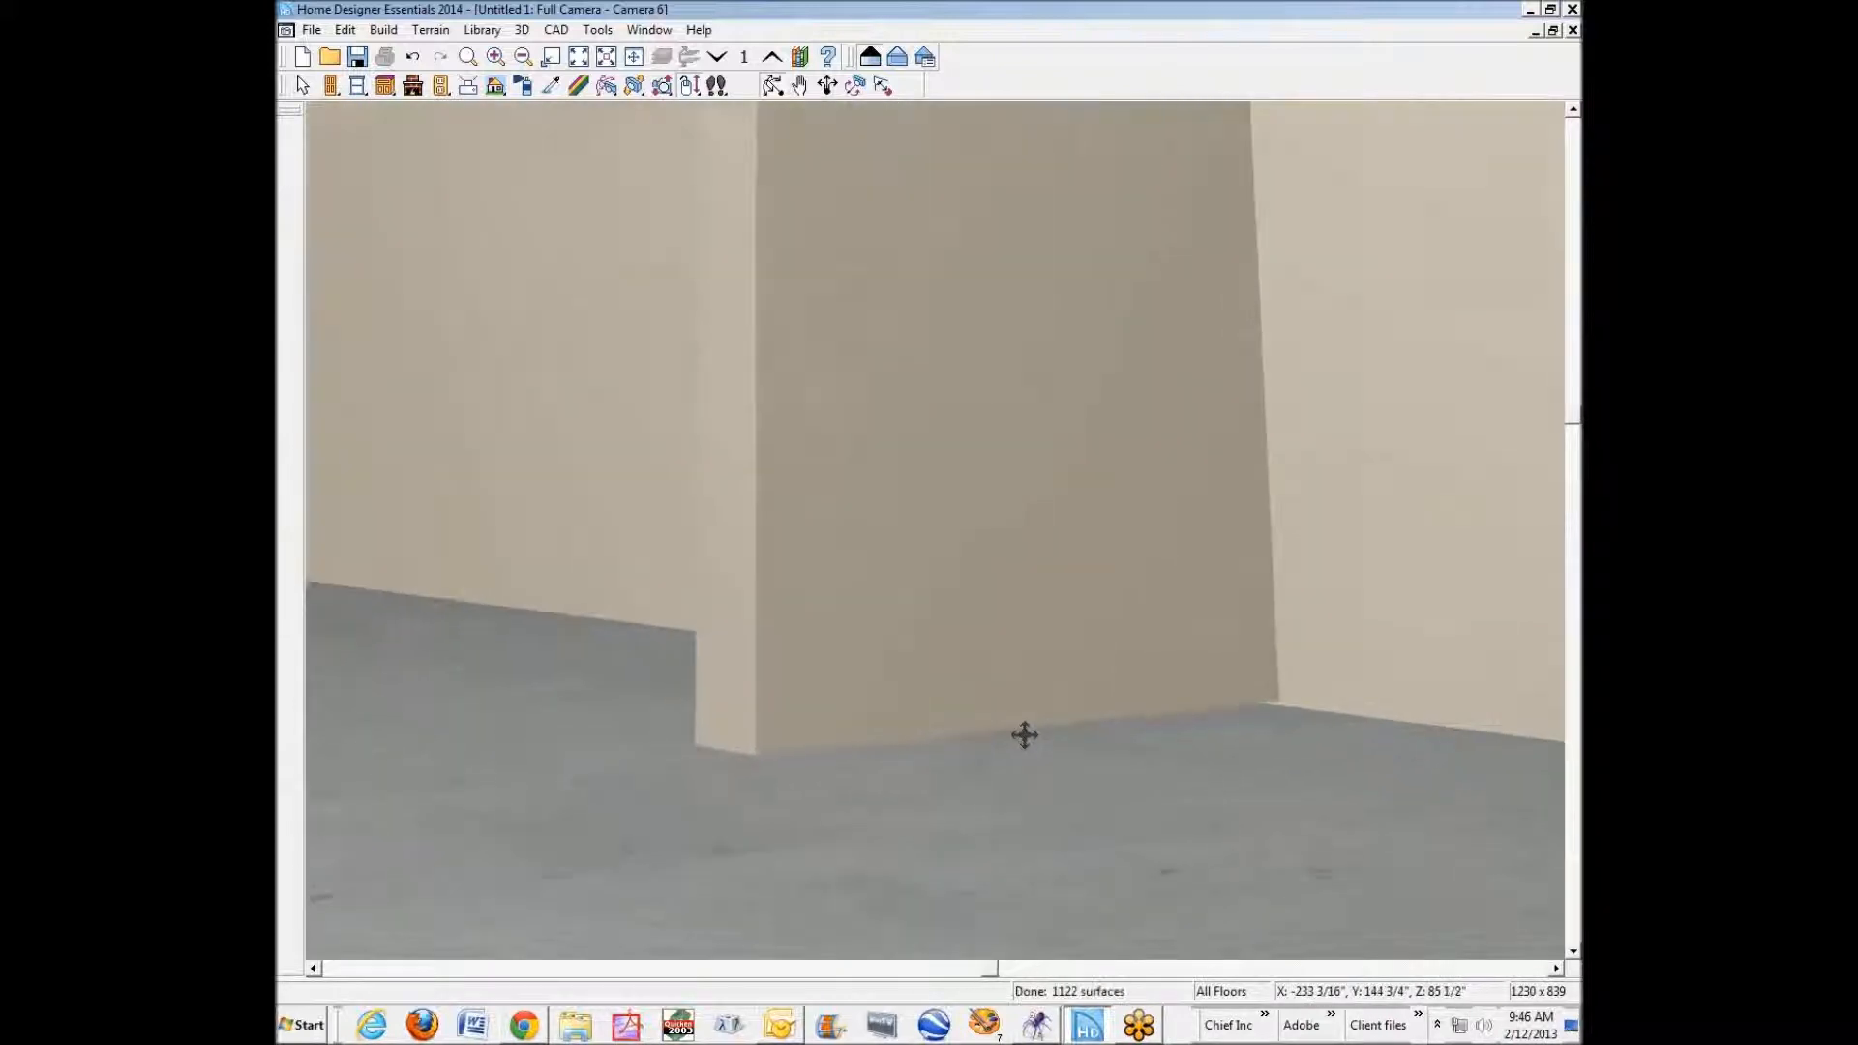
drag(991, 751, 1148, 187)
click(1572, 30)
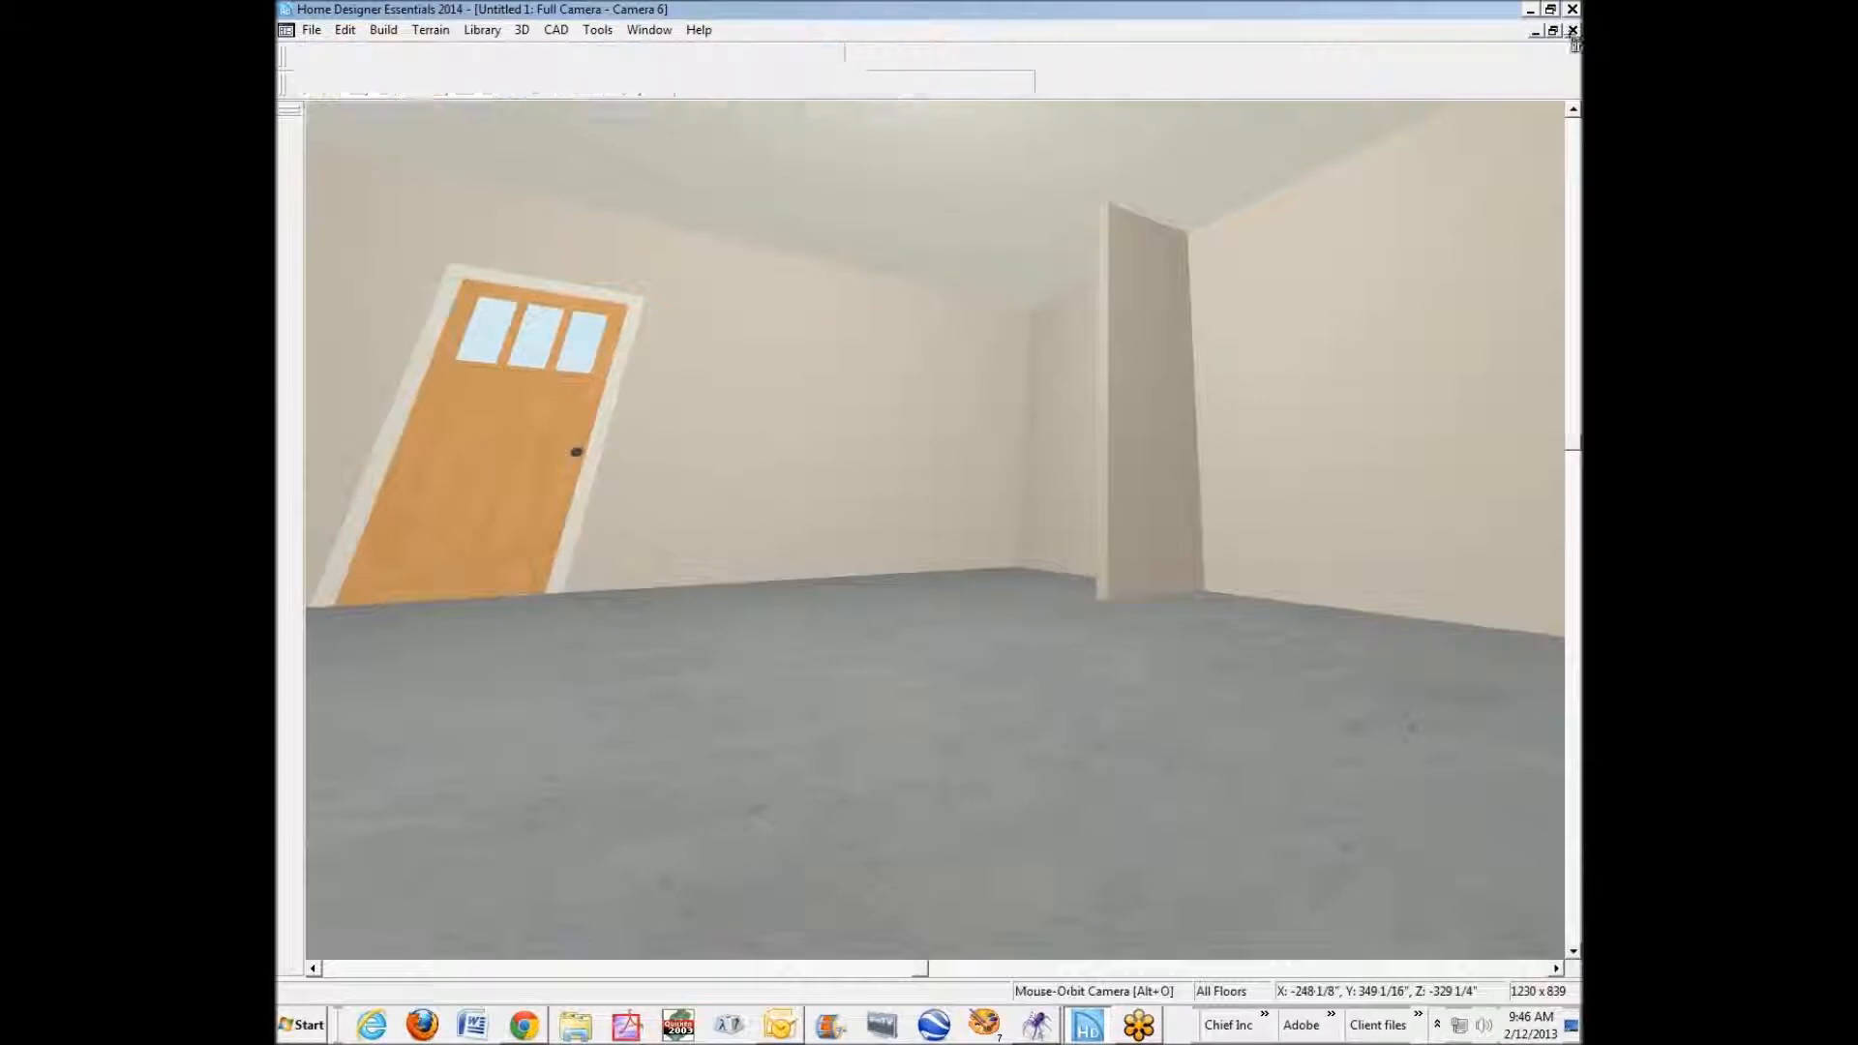
drag(757, 779, 606, 593)
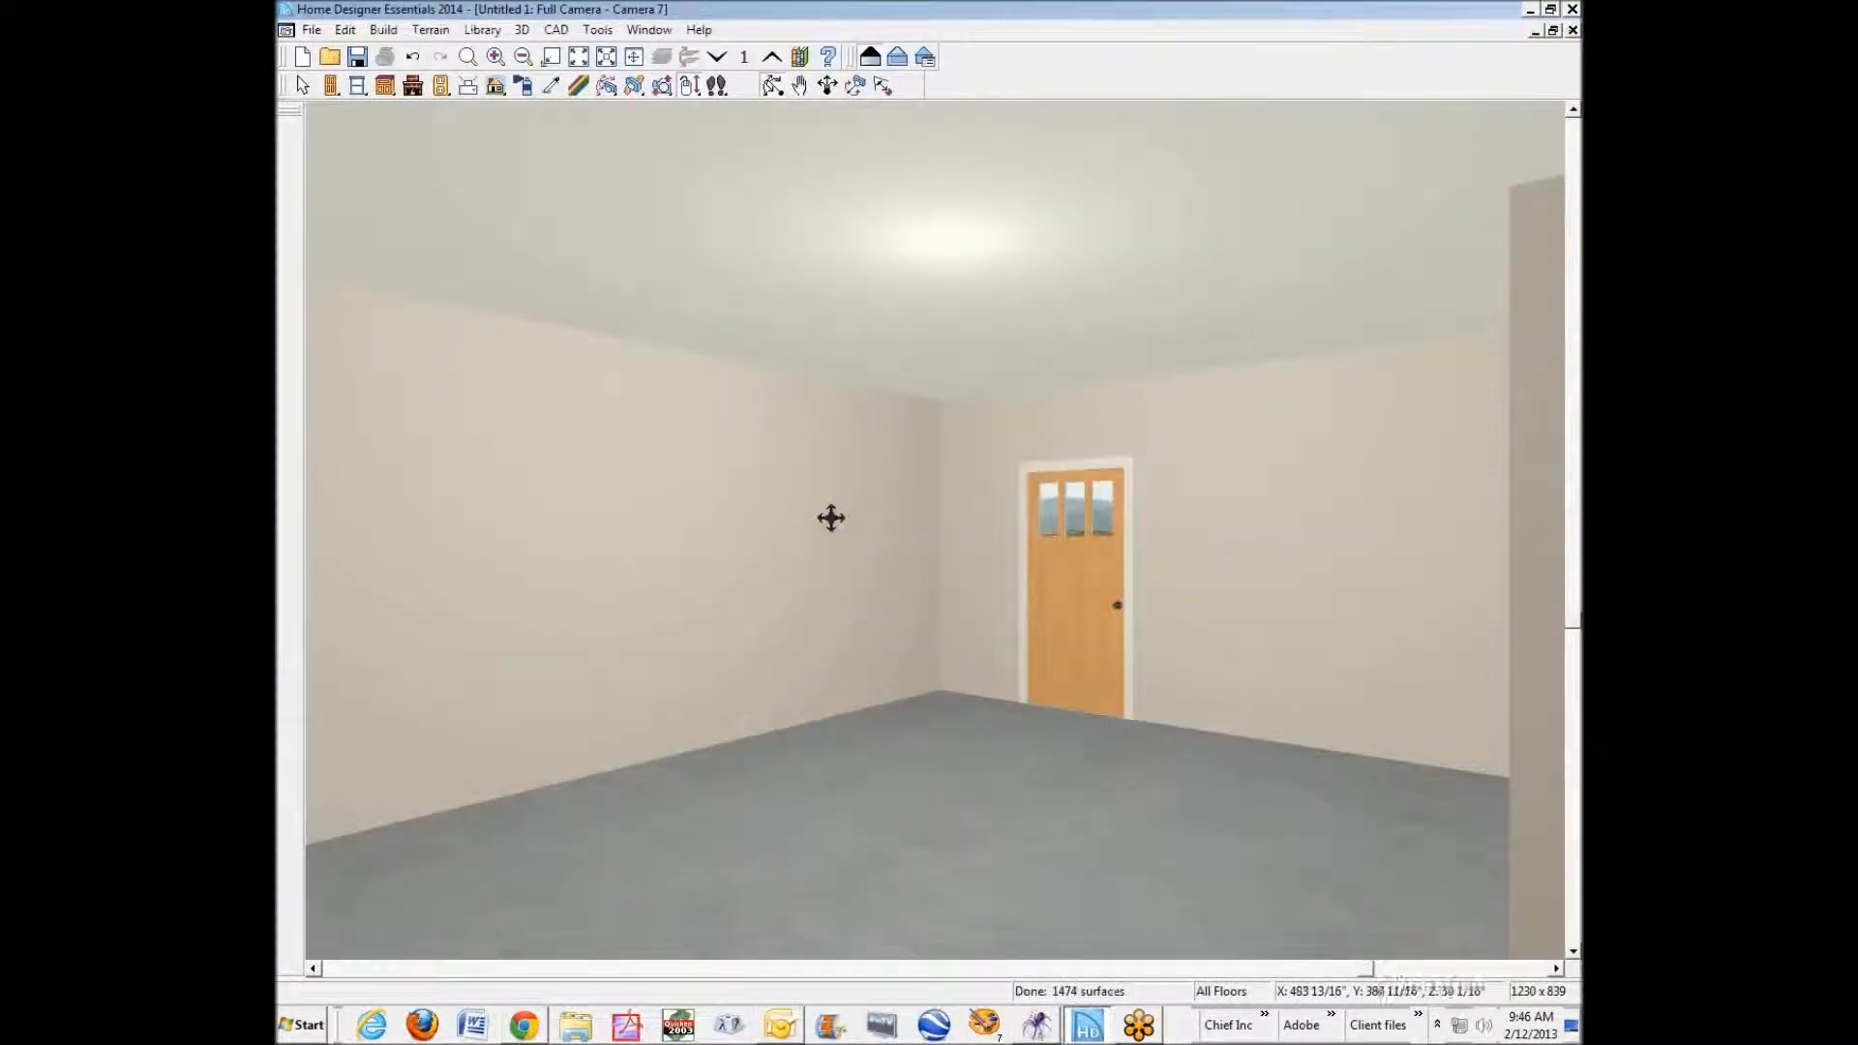
- Set the plan's default foundation type to Walls with Footings
click(347, 29)
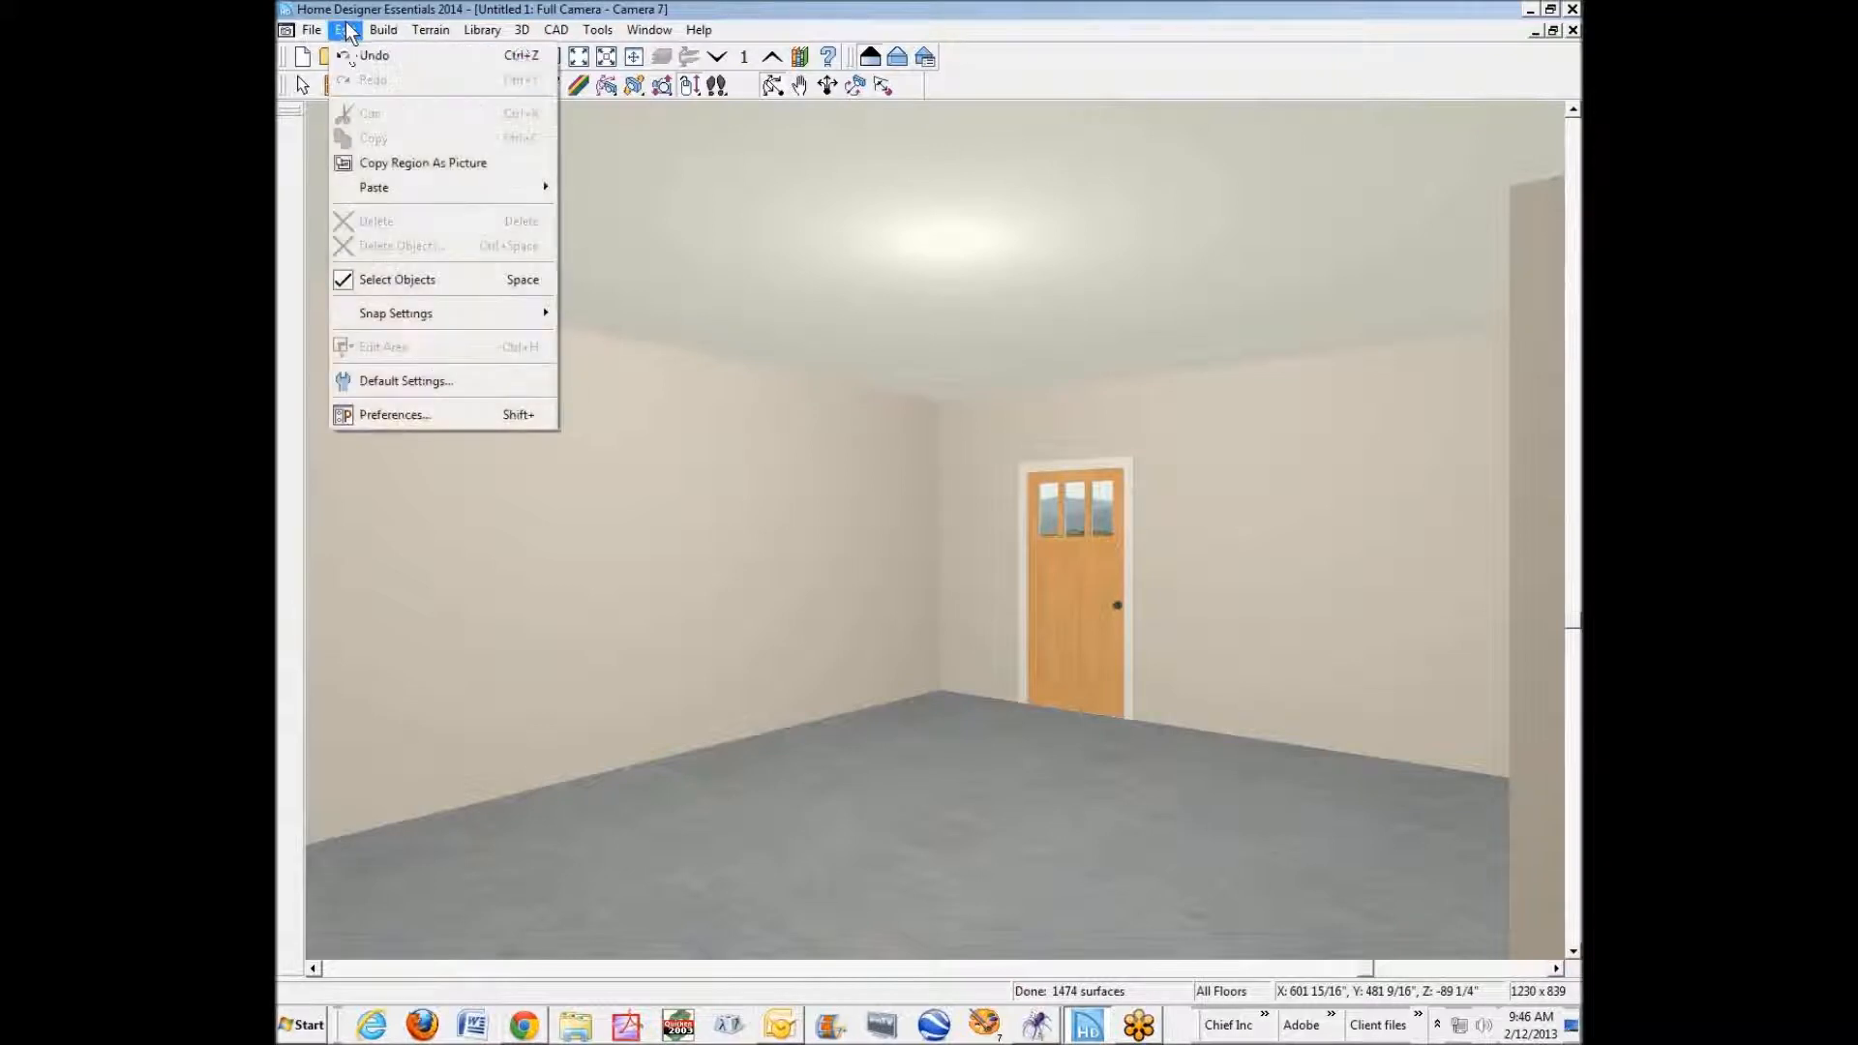
click(426, 383)
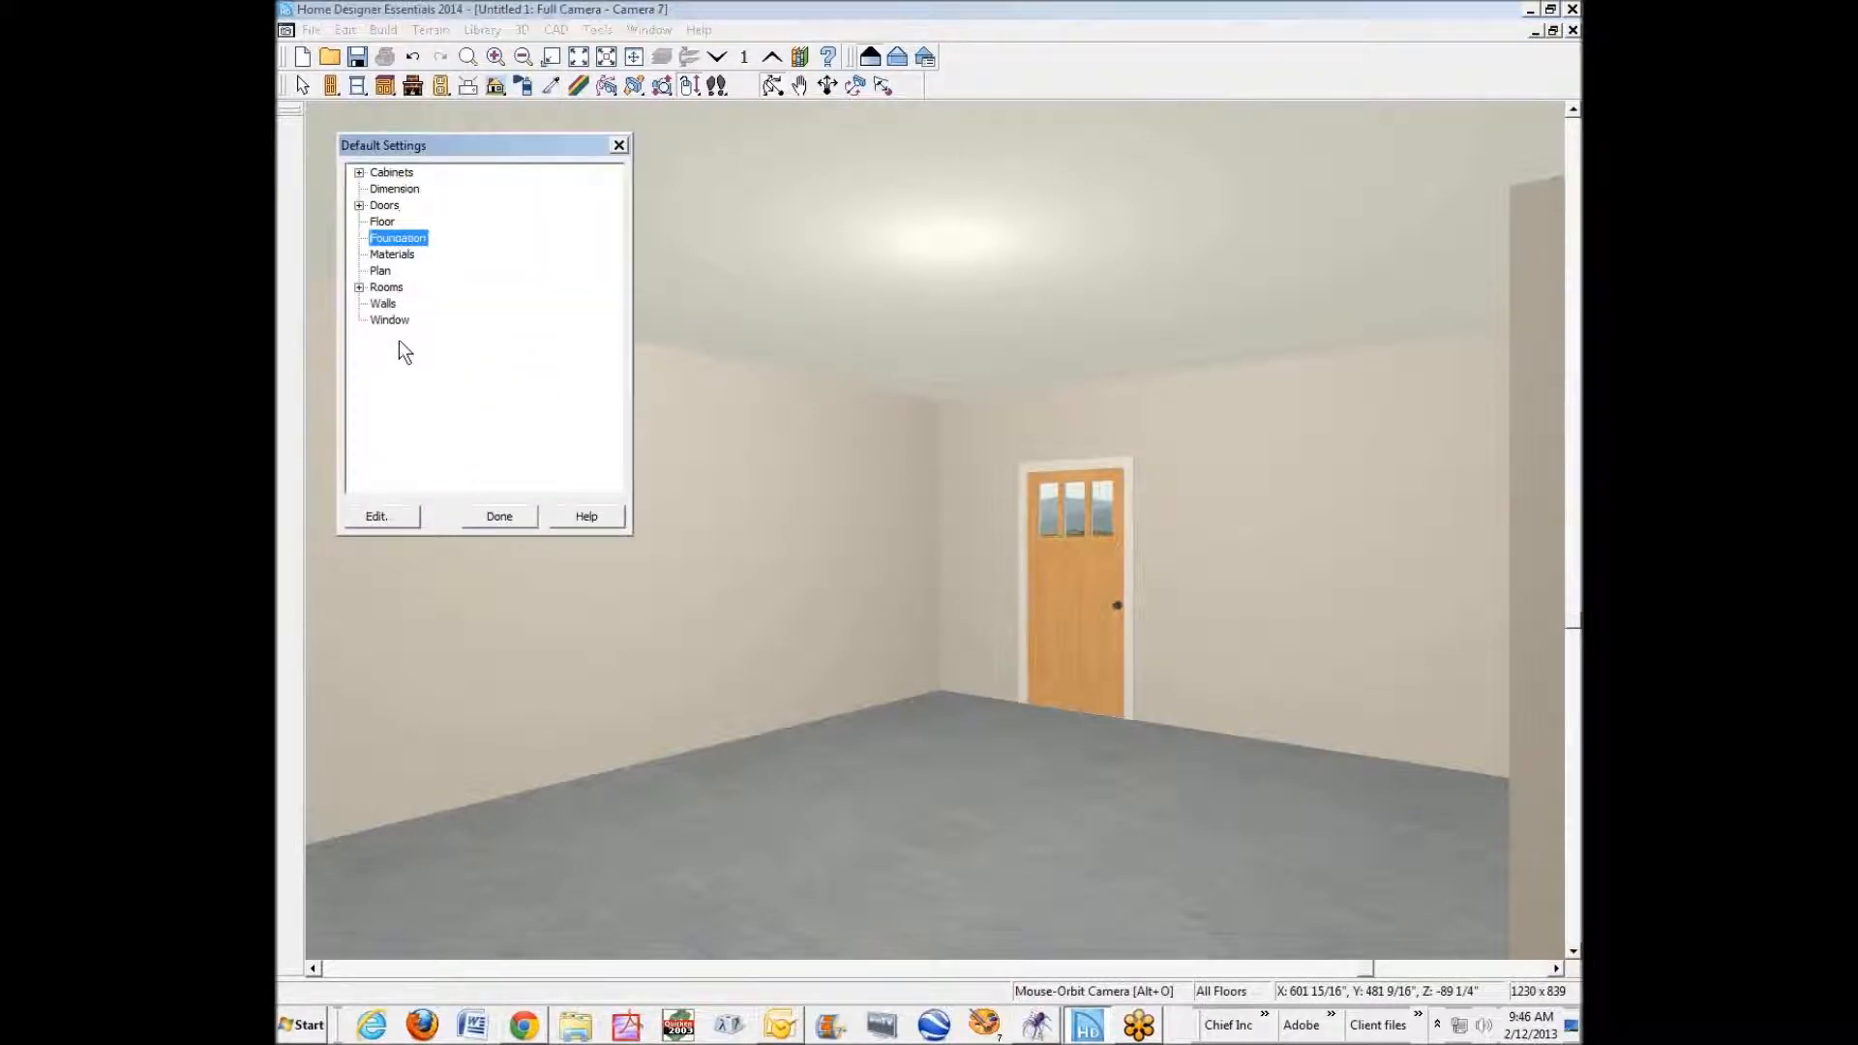
click(375, 518)
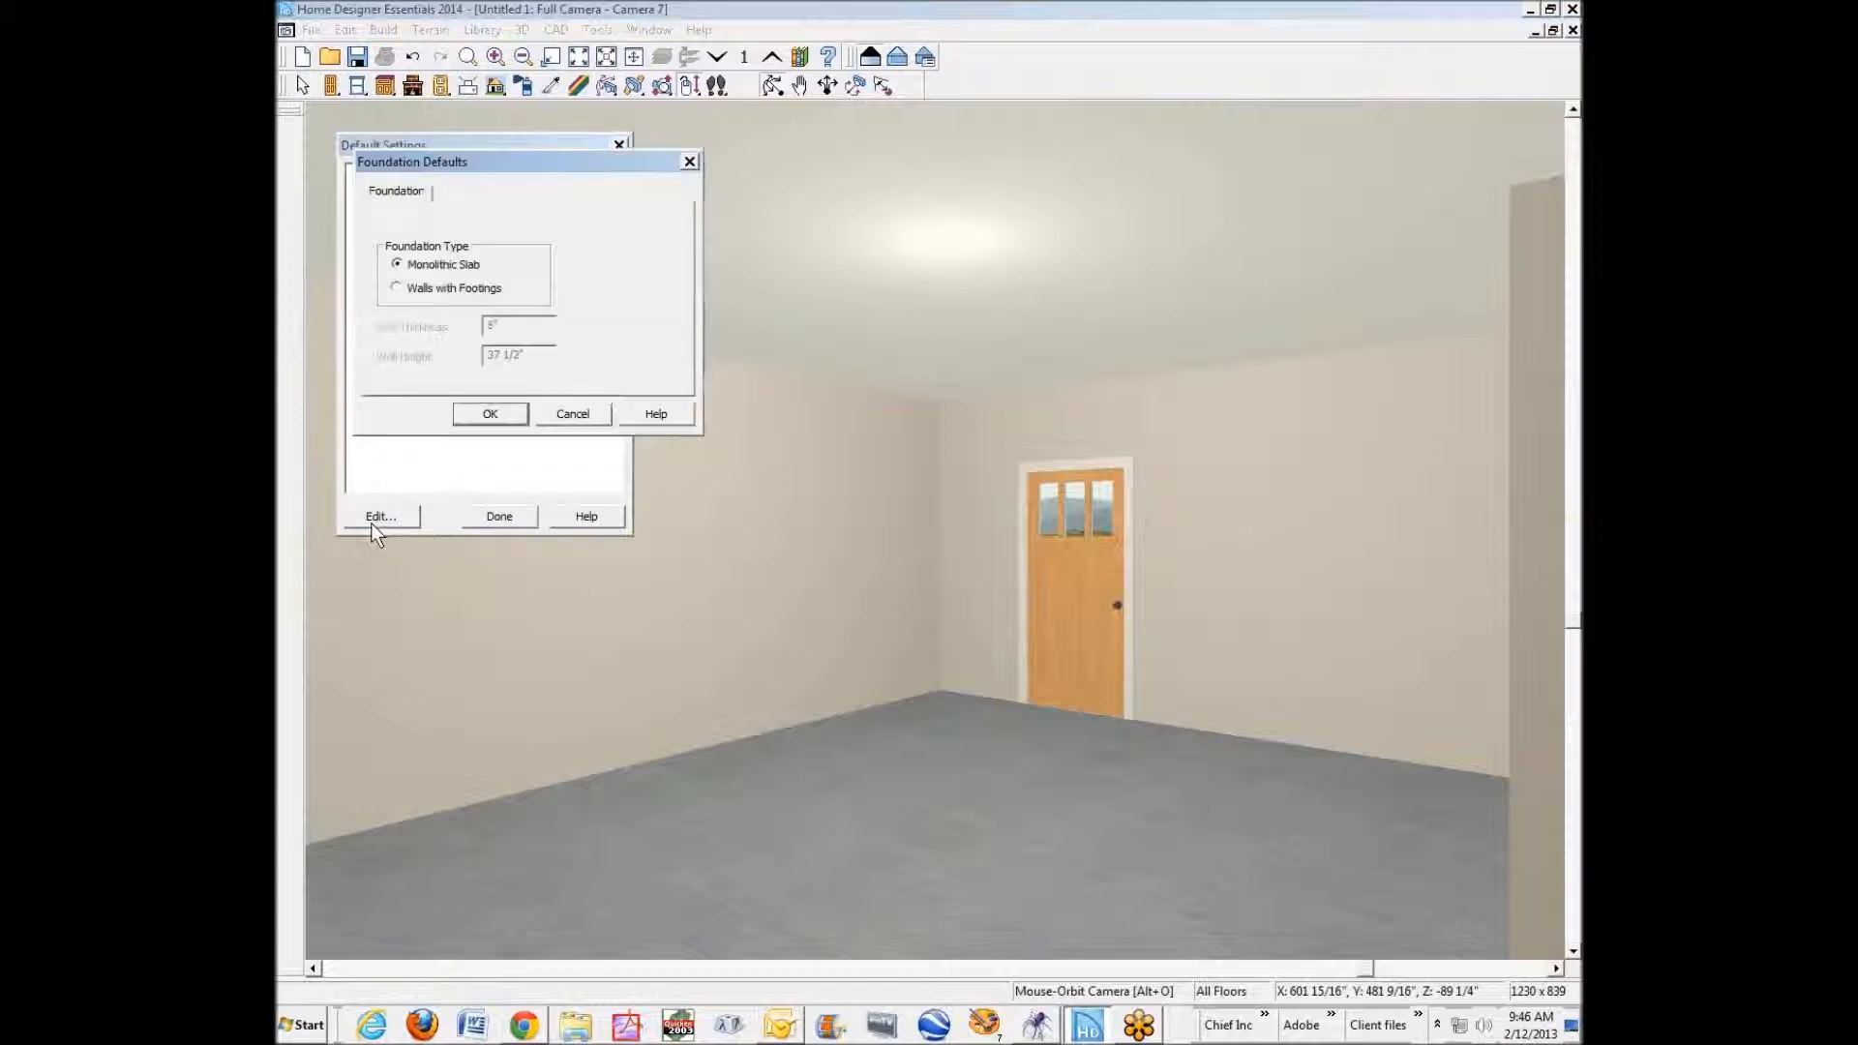
click(409, 287)
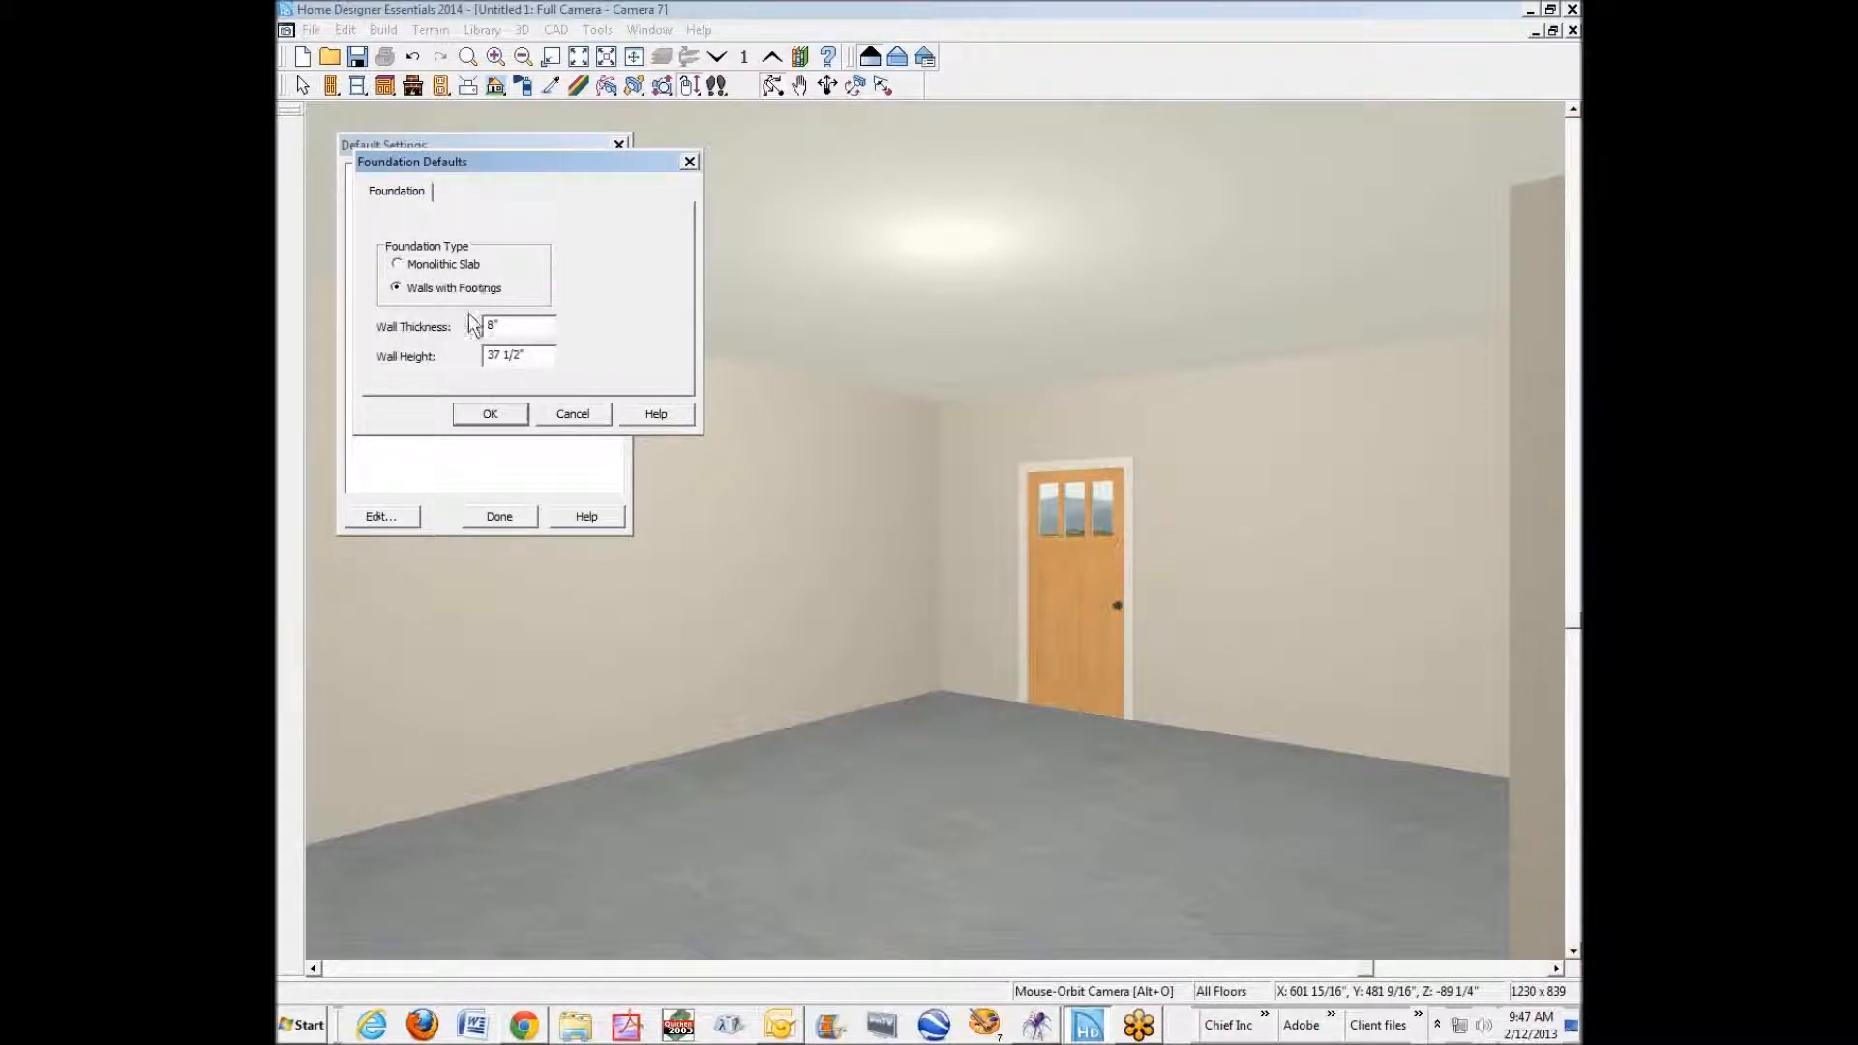
click(490, 414)
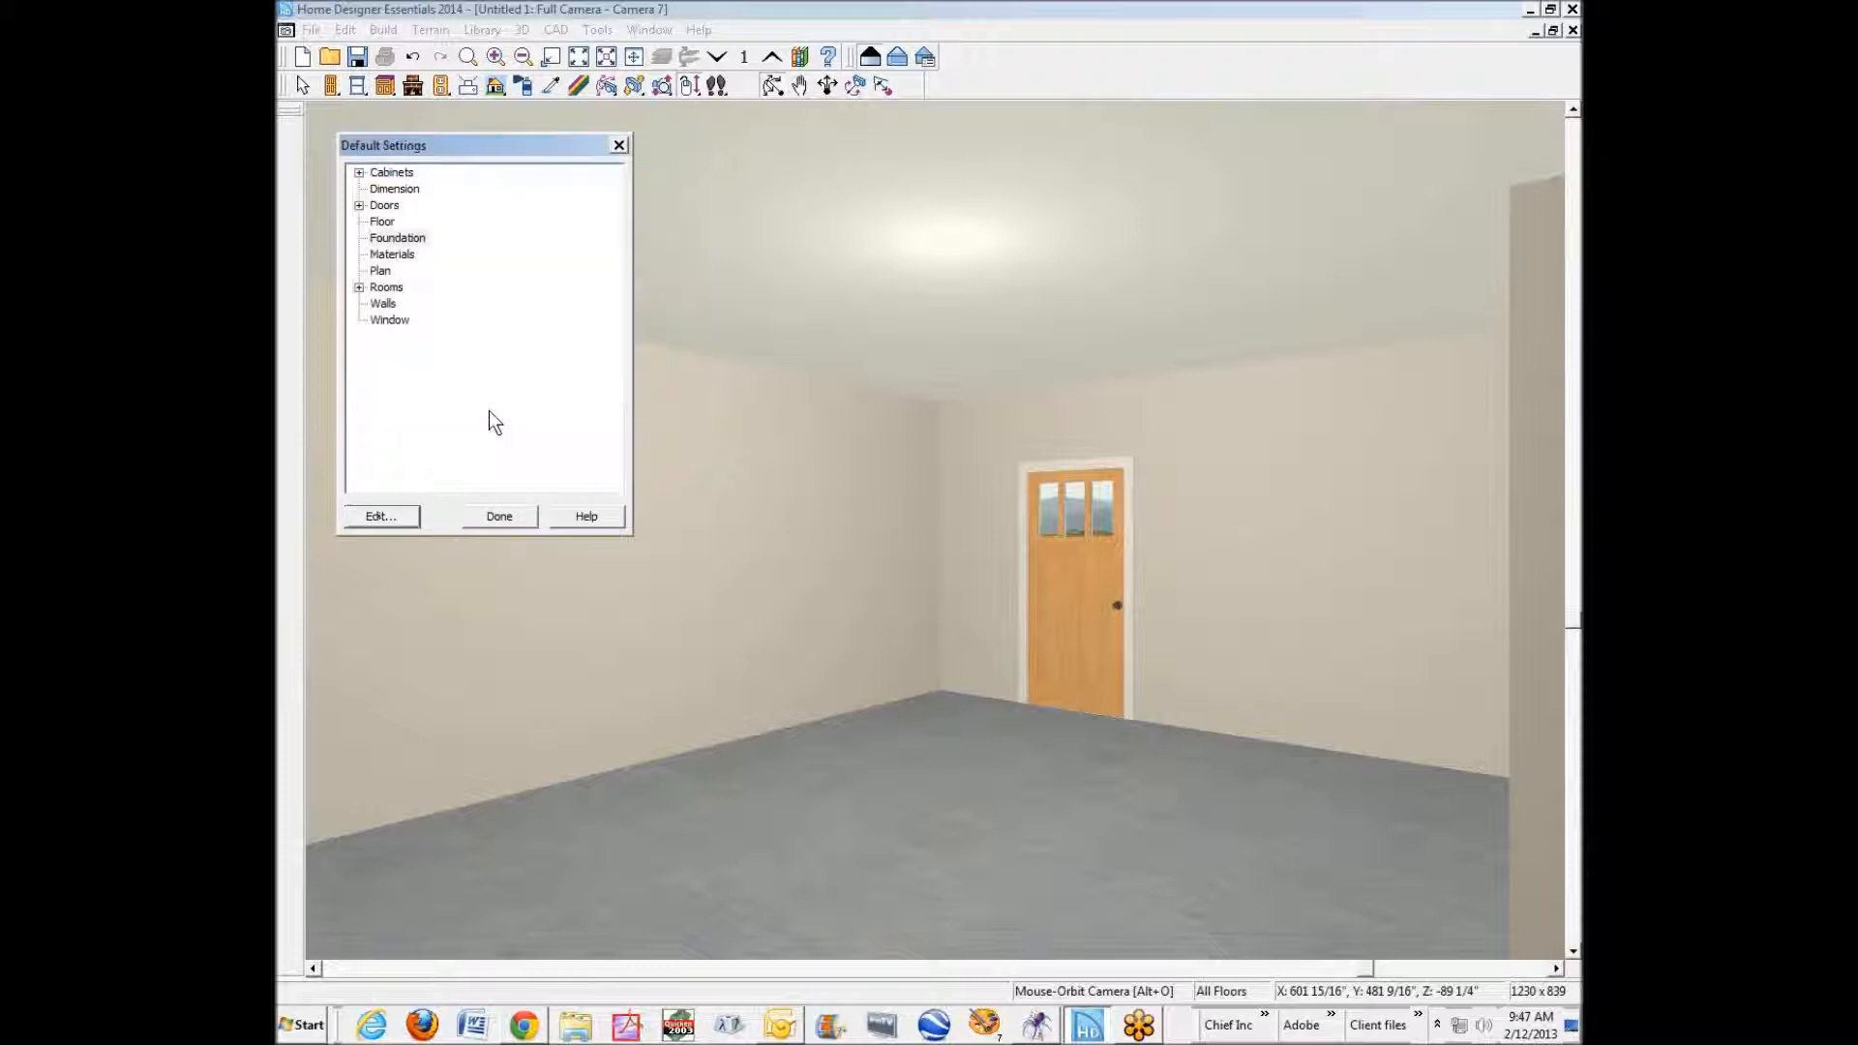
click(493, 515)
- Try a 36" stem wall height in the garage's room structure settings, and set it back to 12"
click(634, 504)
right_click(635, 505)
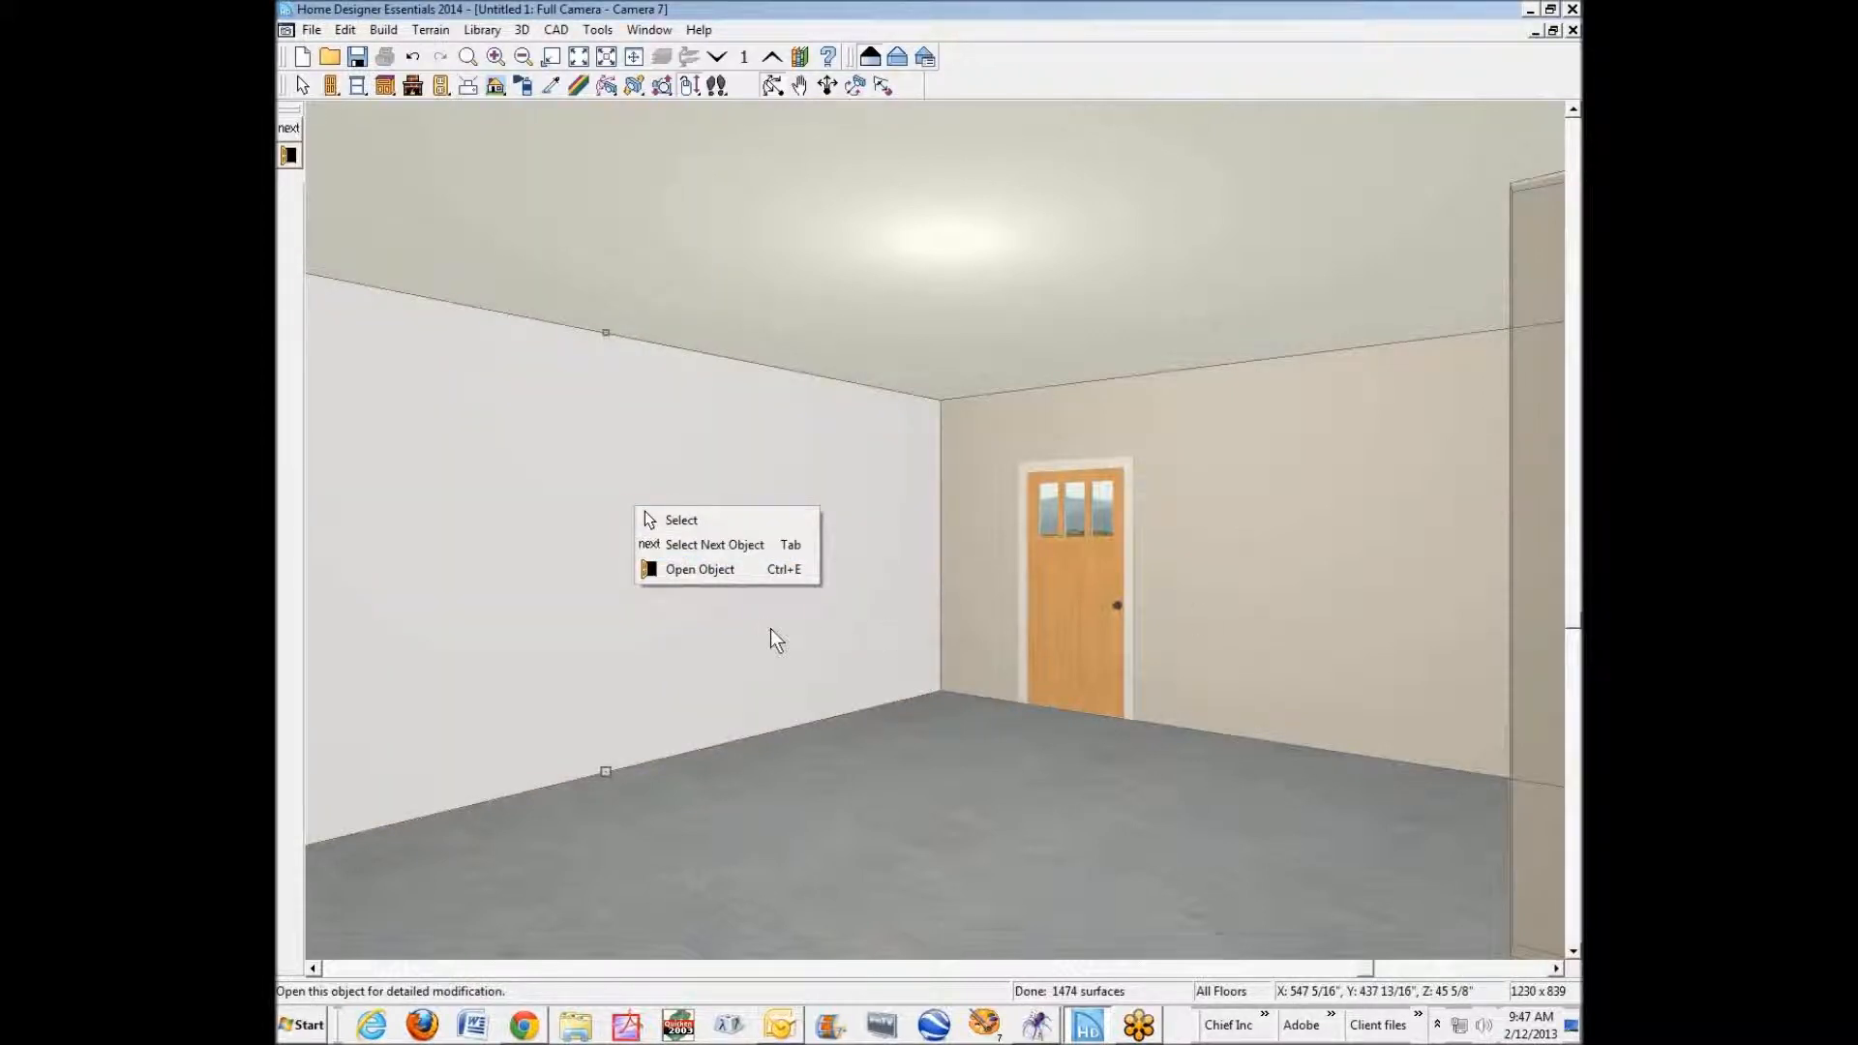
click(727, 571)
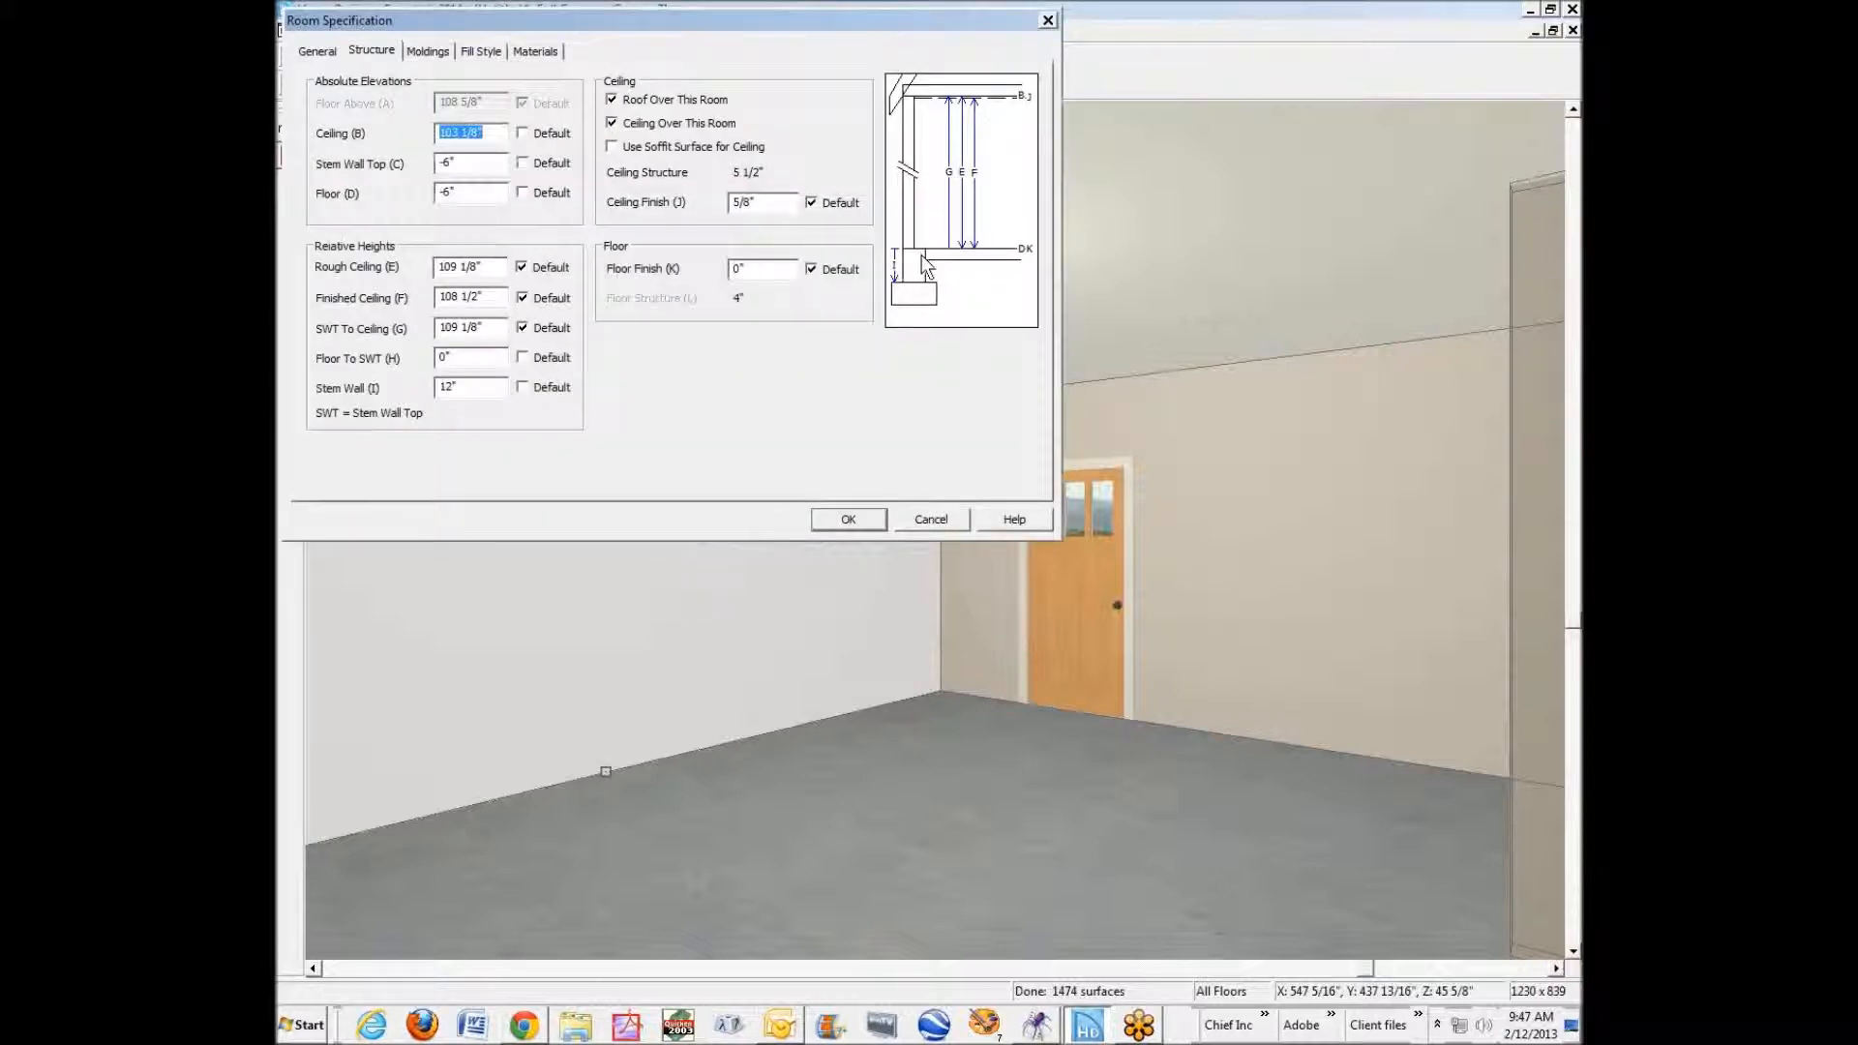
drag(505, 390, 381, 391)
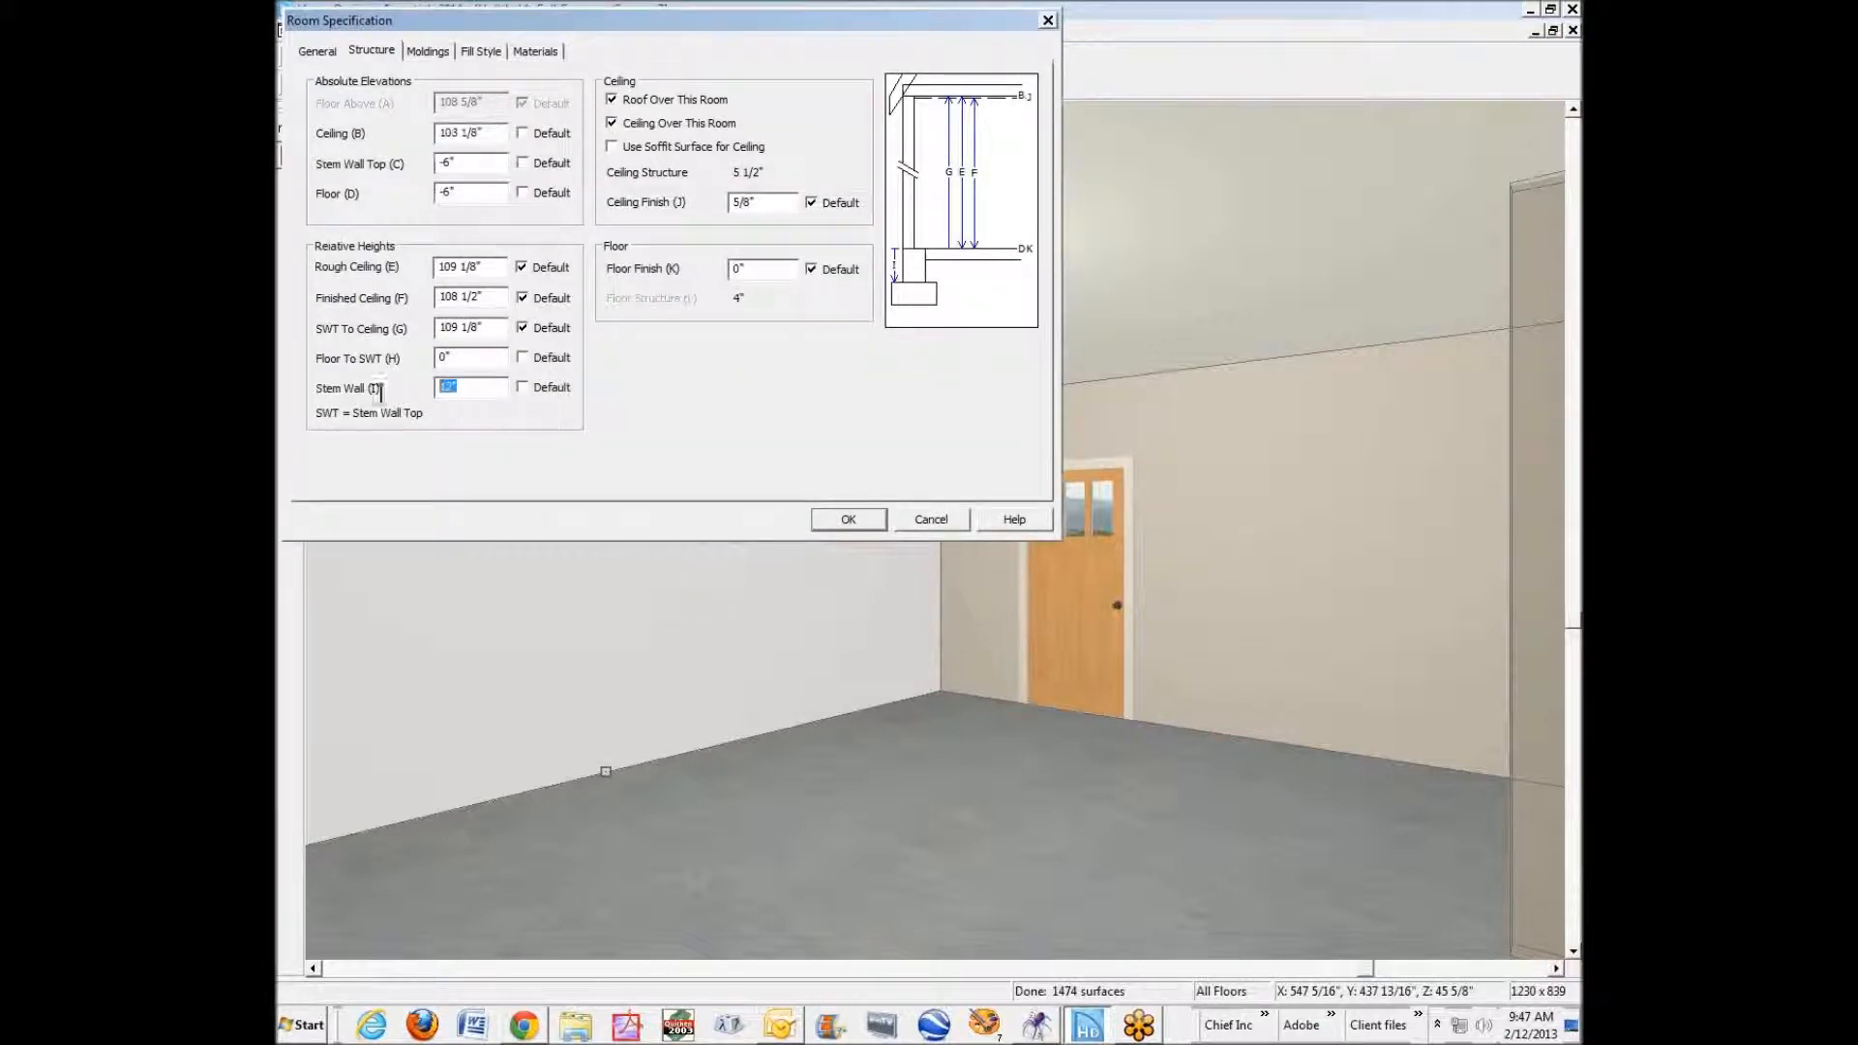
text(36")
key(Tab)
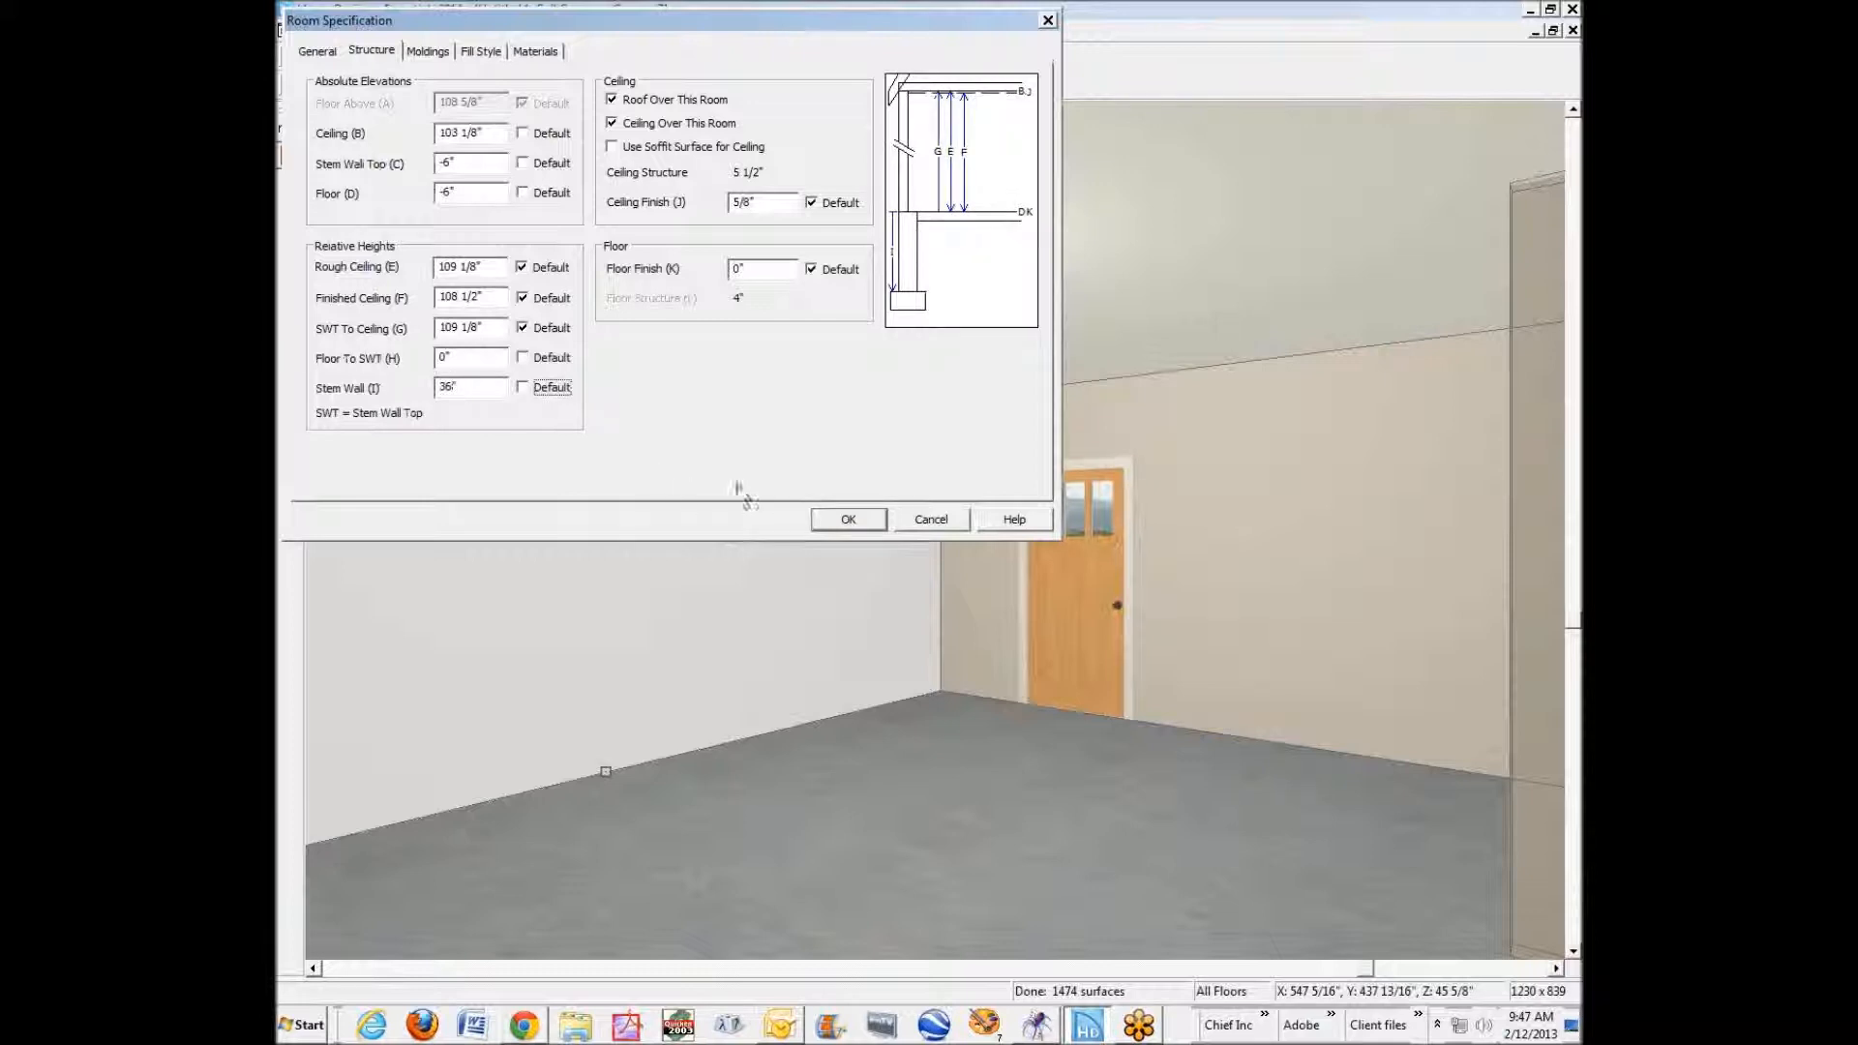
double_click(498, 385)
key(Tab)
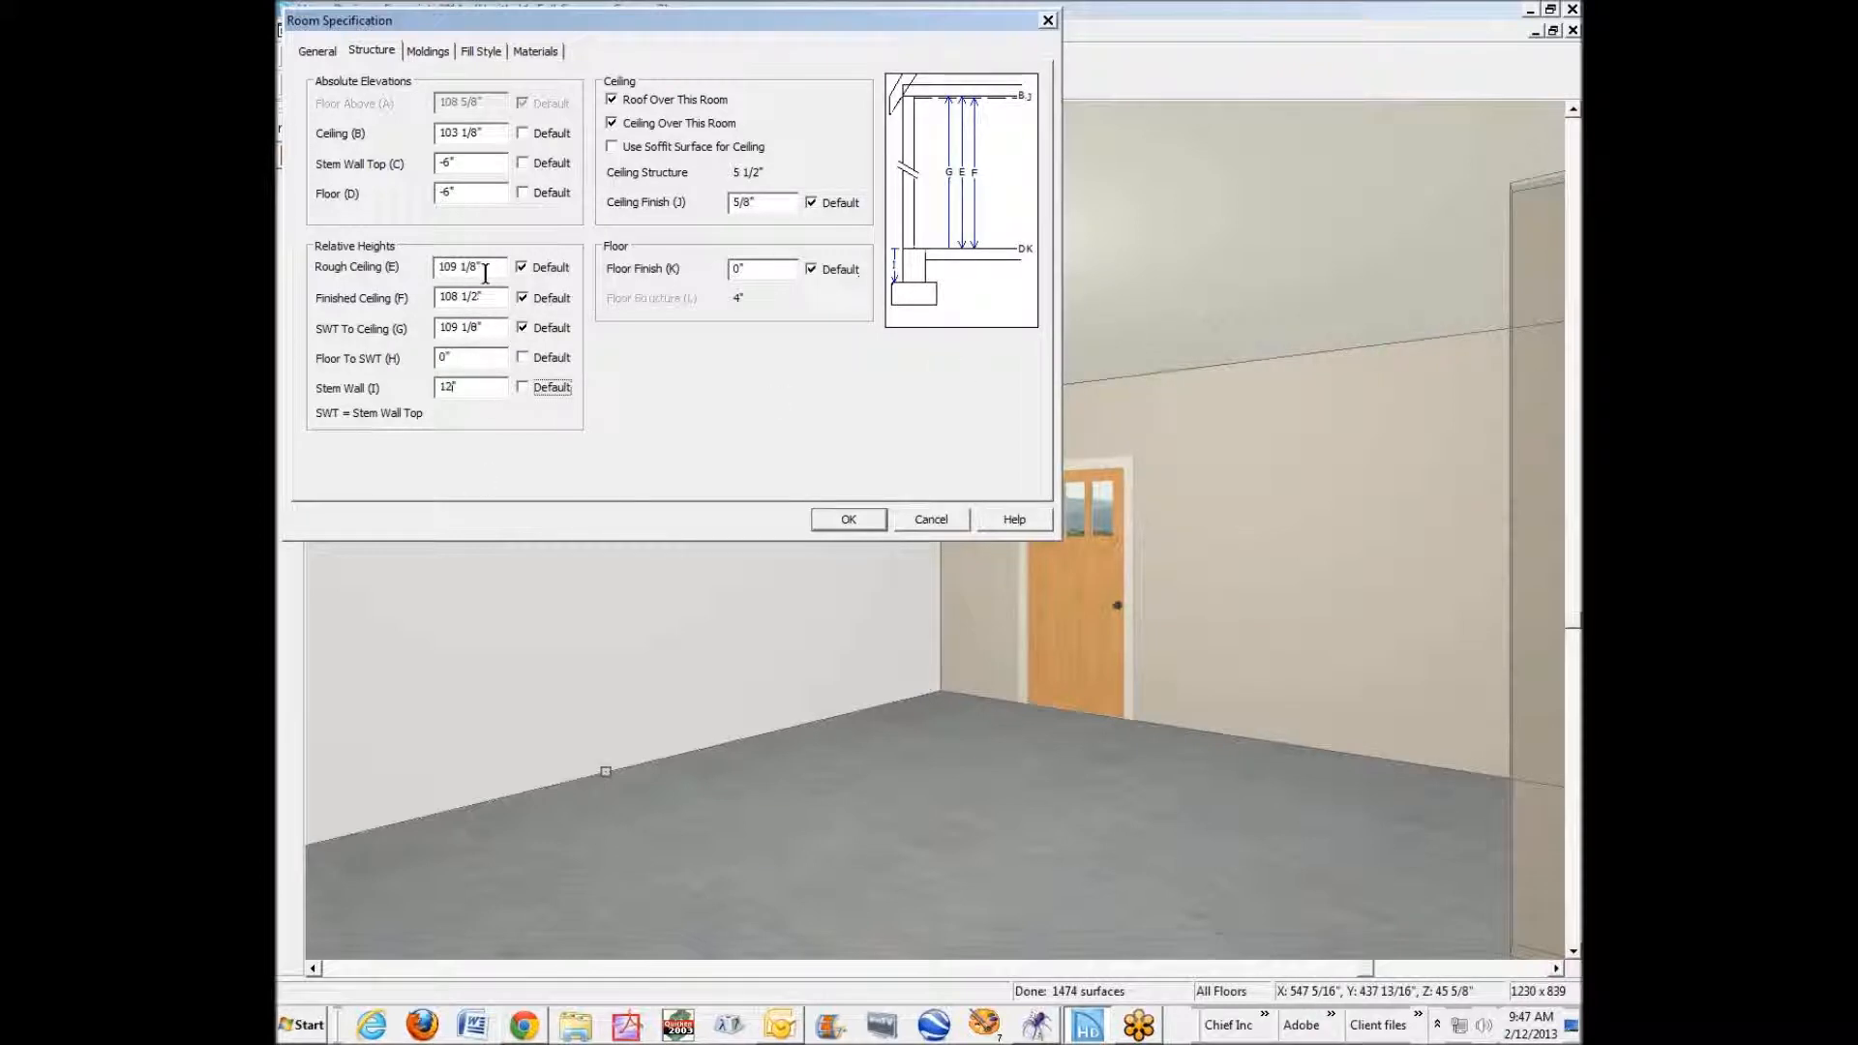
- Review the garage's rough ceiling, finished ceiling and stem-wall-top-to-ceiling heights, accept the room specification and deselect the room
drag(499, 261, 386, 269)
drag(493, 298, 362, 302)
drag(491, 330, 379, 337)
click(844, 520)
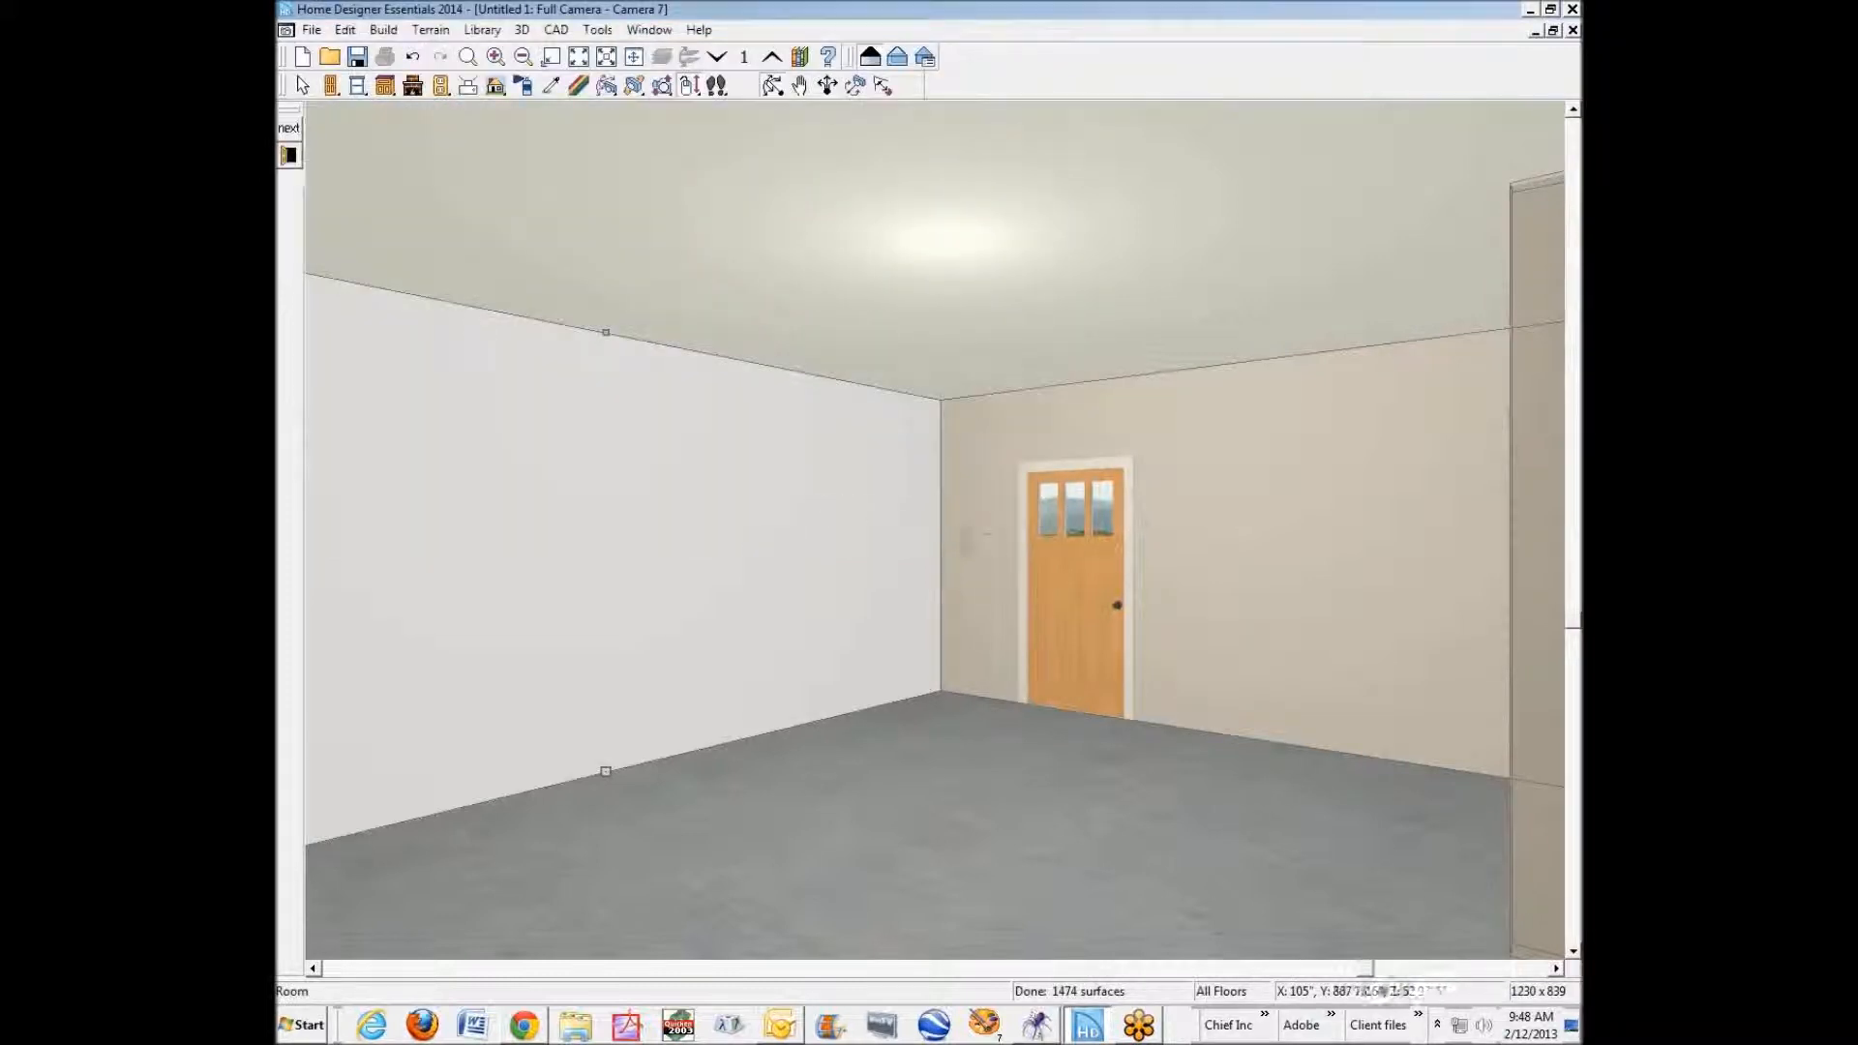
key(space)
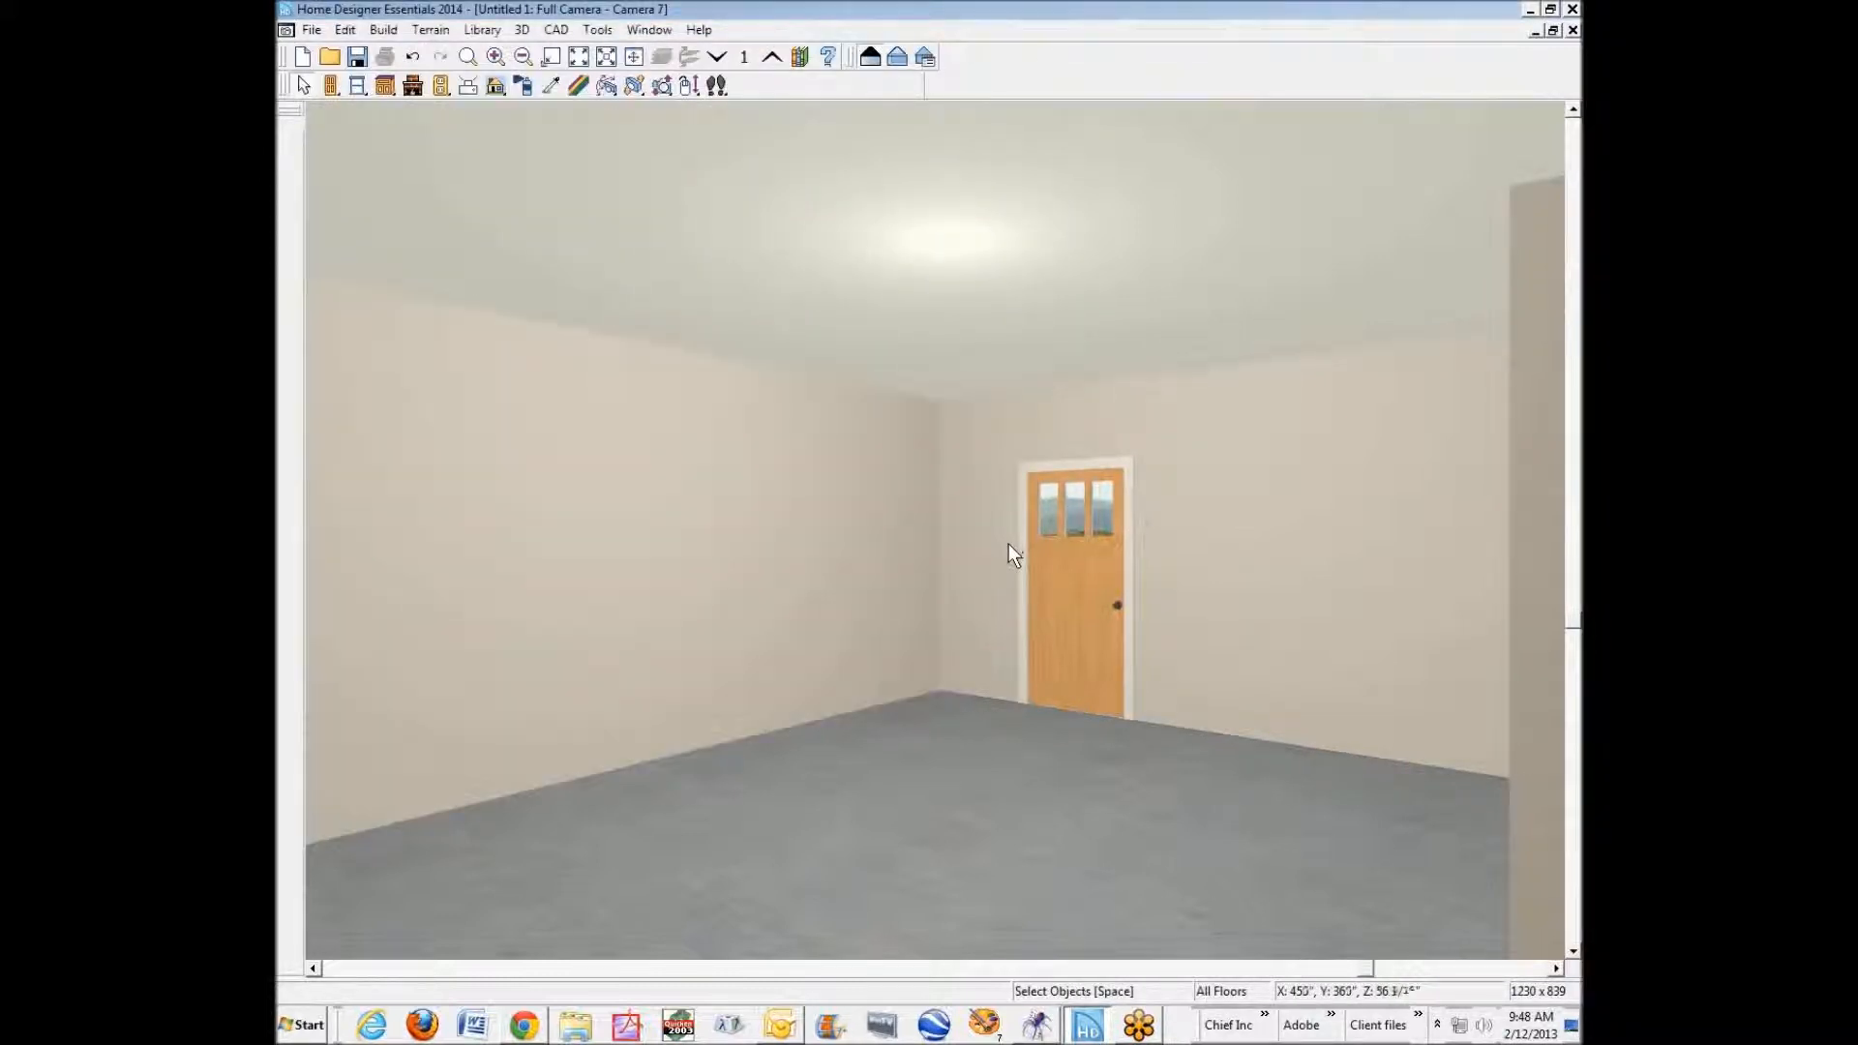